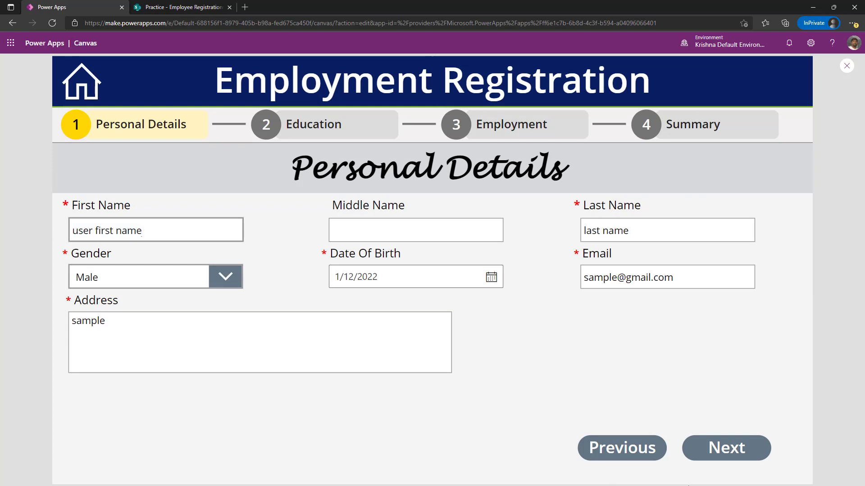
Clear the required Graduation Name in Education Details and advance the registration form from Personal Details through to the Summary stage
left_click(708, 462)
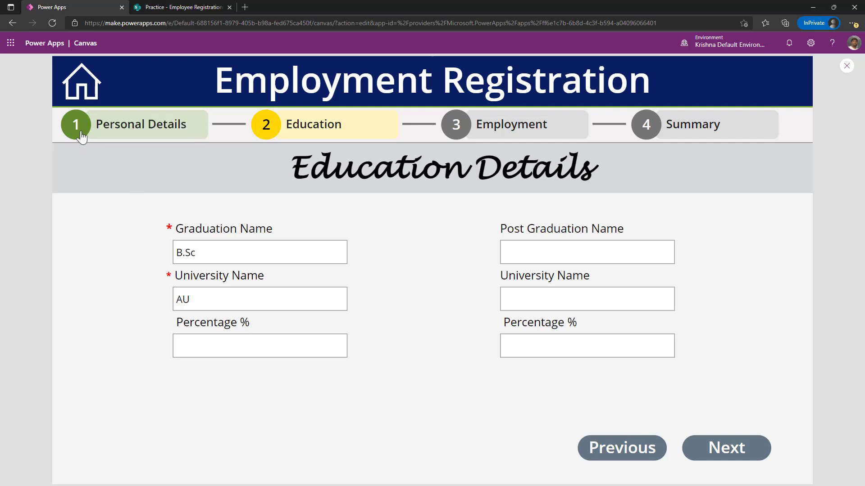
left_click_drag(228, 248, 143, 261)
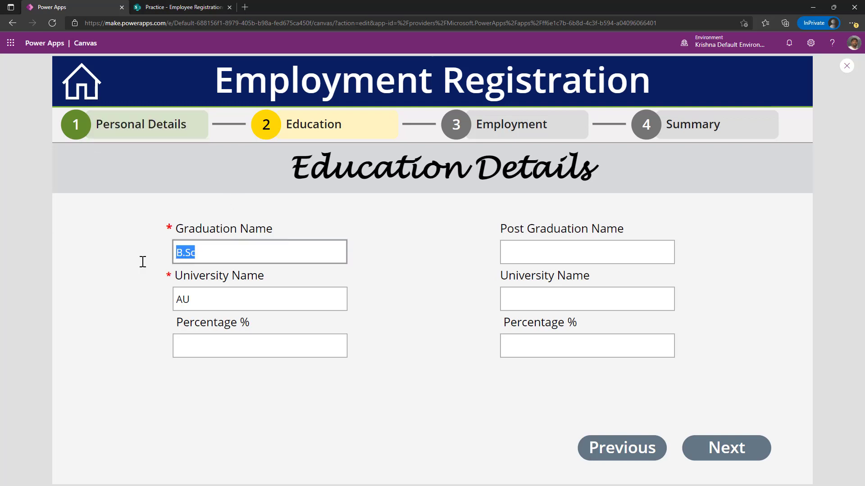
key("BackSpace")
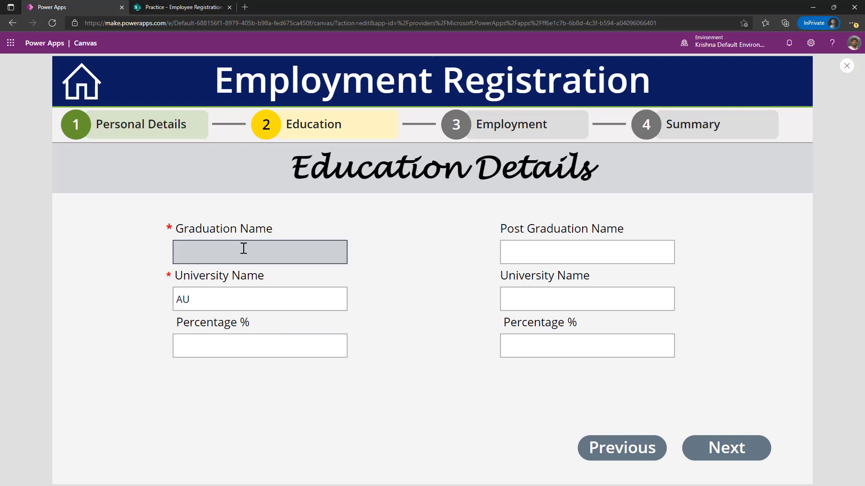
left_click(718, 450)
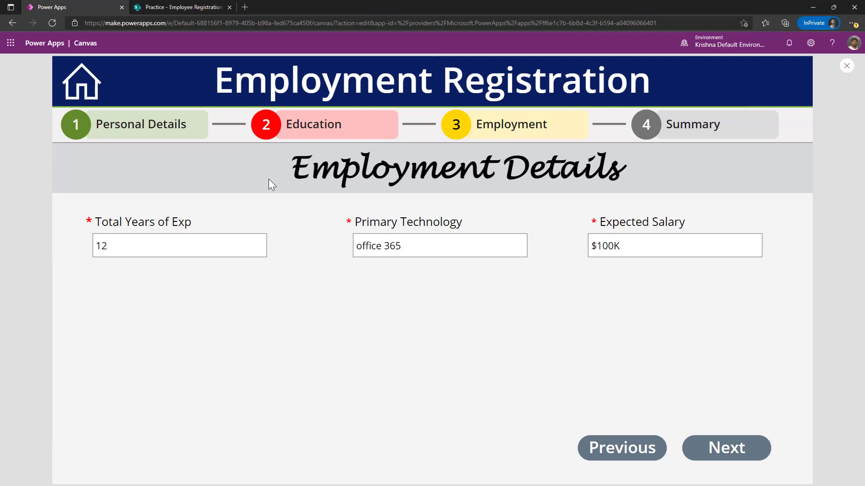
left_click(741, 450)
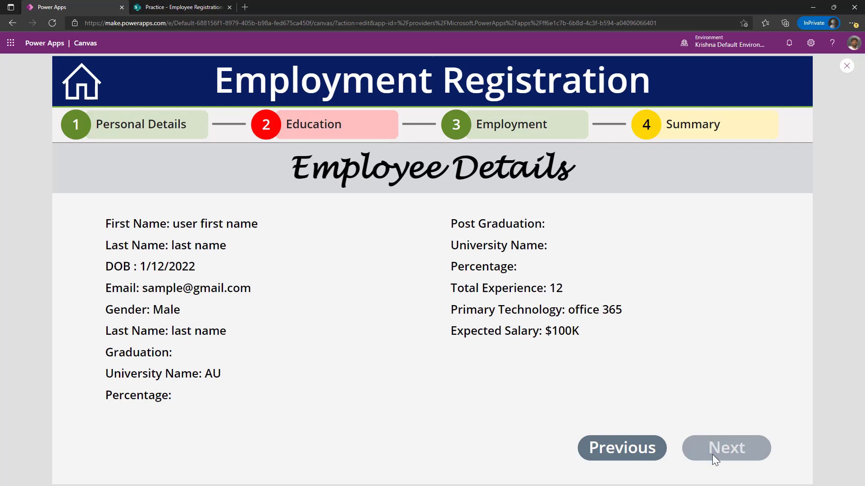
Examine the process flow's navigation and stage colours by moving between the Personal Details, Education, Employment and Summary stages
left_click(328, 137)
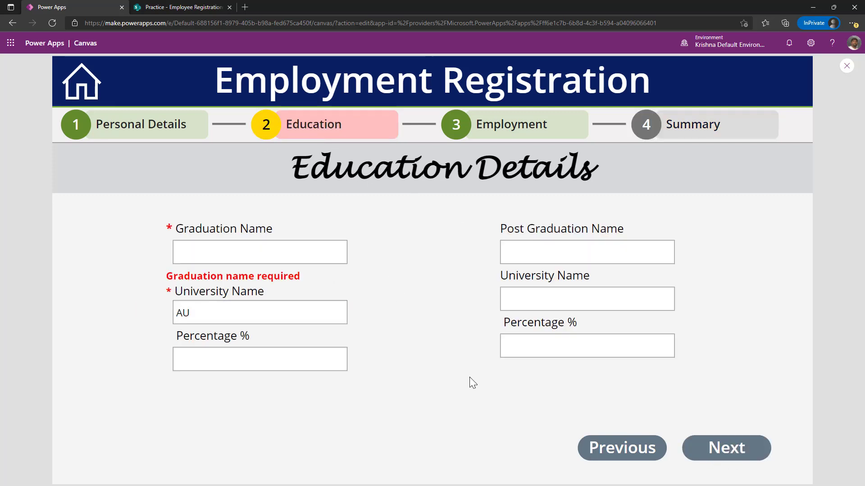
left_click(127, 131)
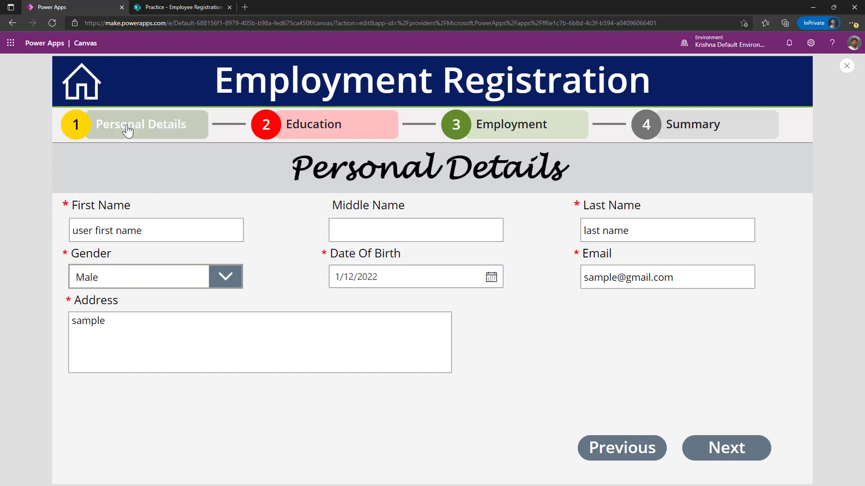
left_click(512, 136)
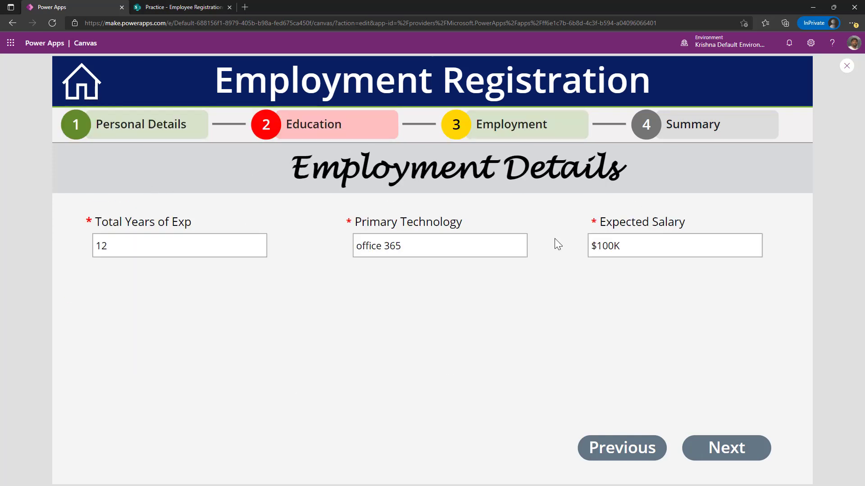
left_click(691, 133)
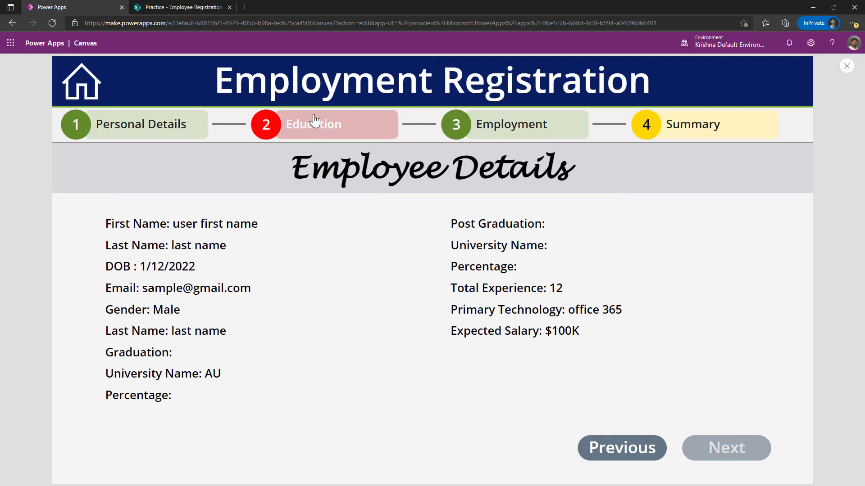
left_click(149, 131)
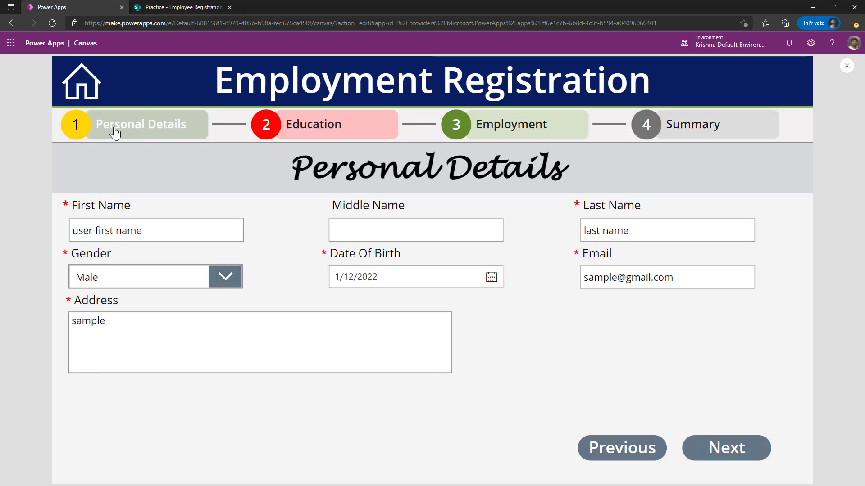
left_click(718, 448)
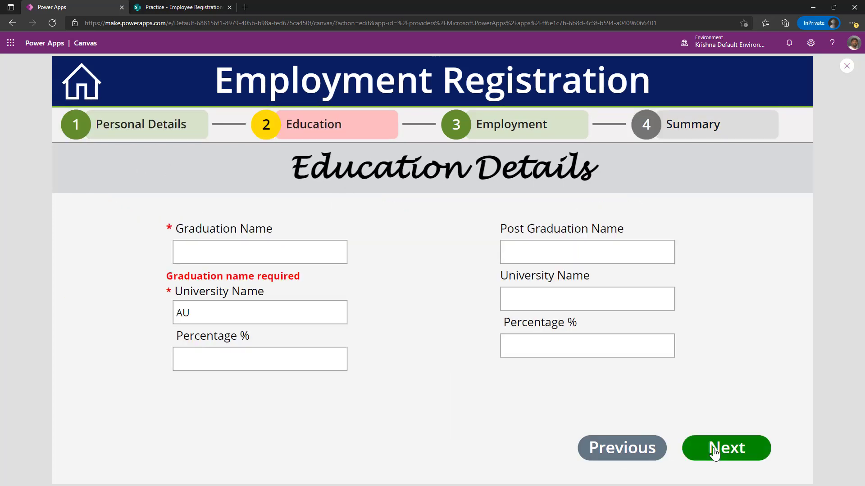
left_click(715, 453)
left_click(161, 135)
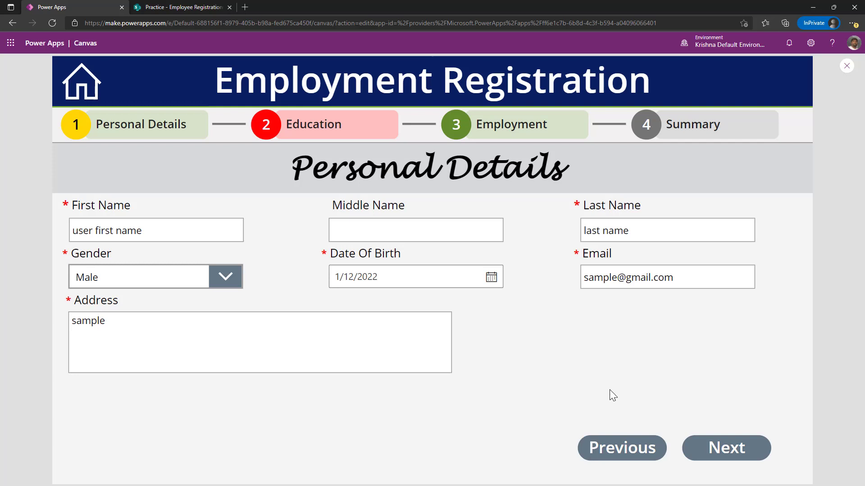
Switch to the Power Apps component libraries page and create a new component library called BPF-Canvas App
key("alt+Tab")
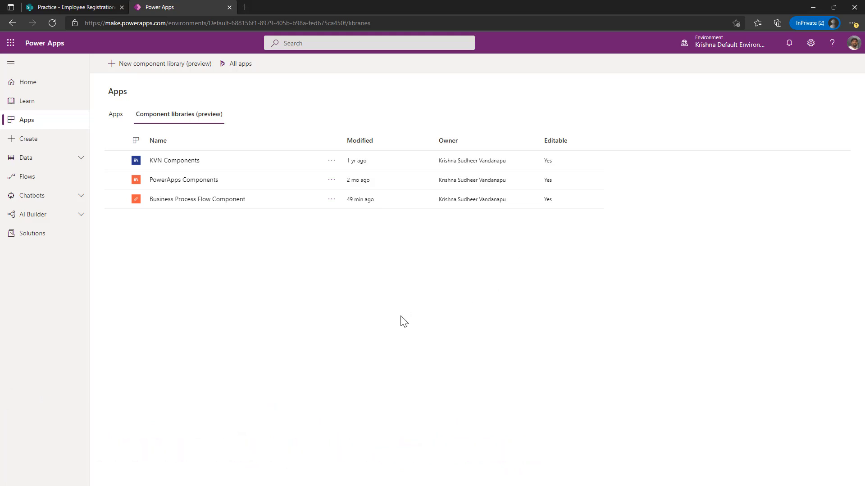
left_click(163, 66)
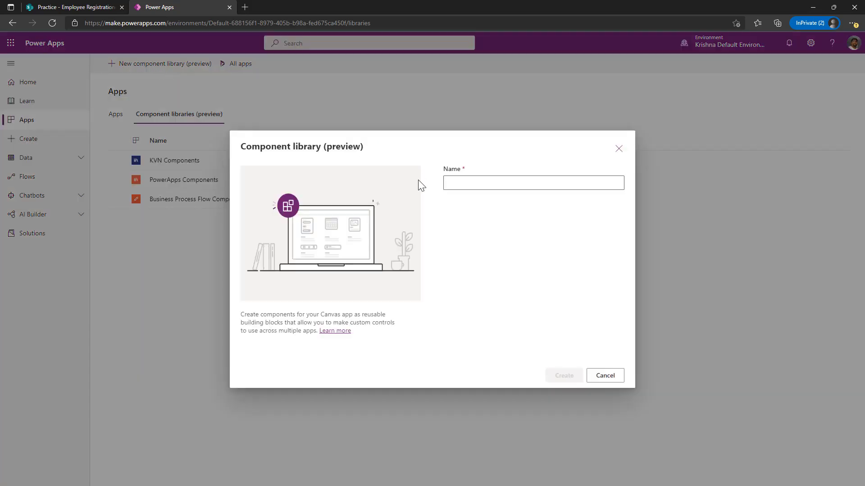
left_click(492, 187)
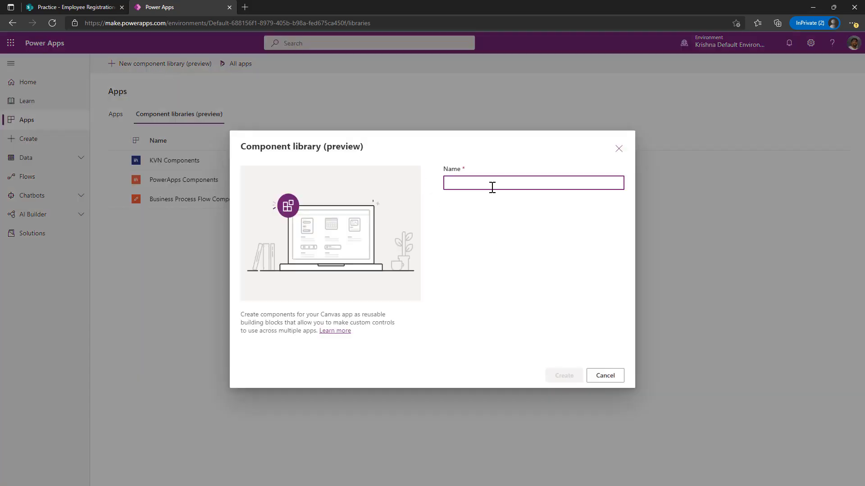
type("BPF")
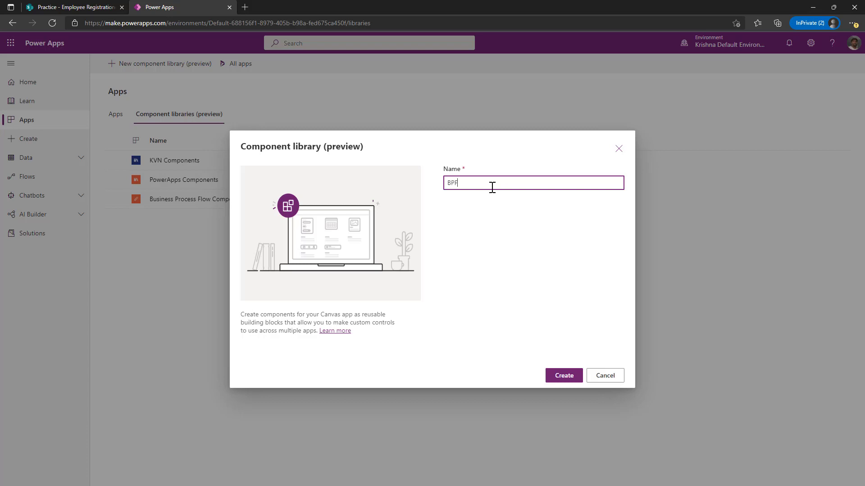
type("-Canvas App")
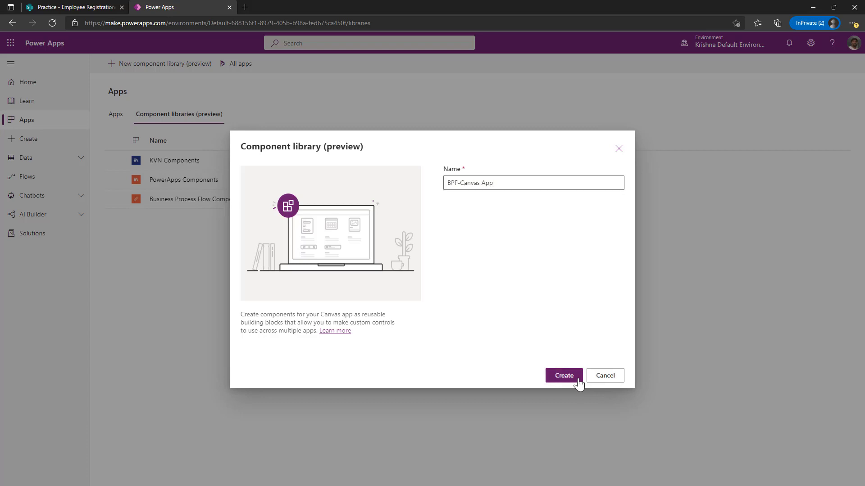
left_click(564, 376)
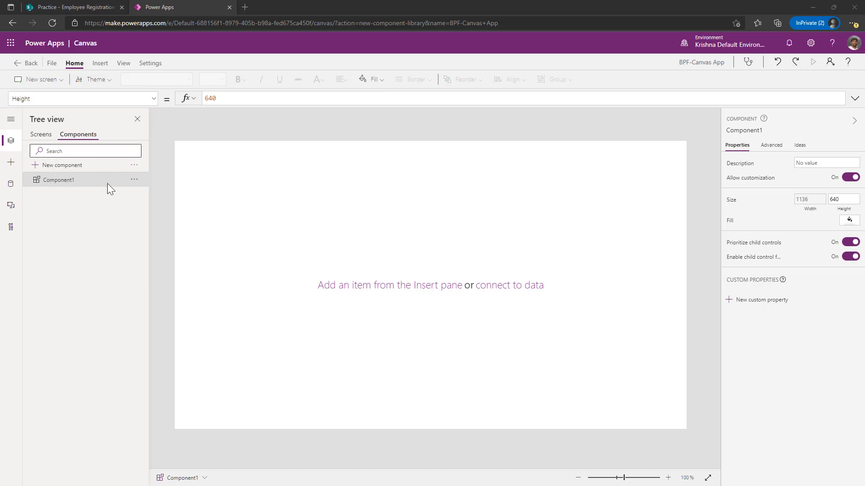
Rename the library's default component as cmpBPFCanvas
double_click(84, 182)
type("cmpBPF")
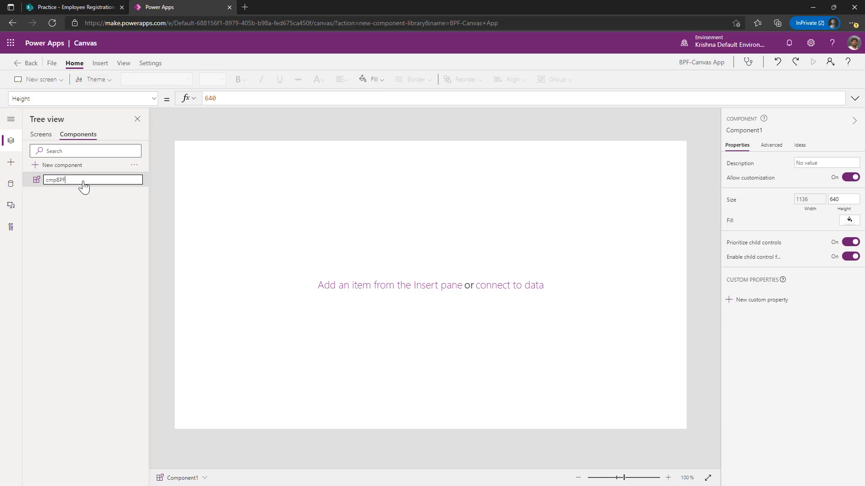
type("Canvas")
left_click(359, 213)
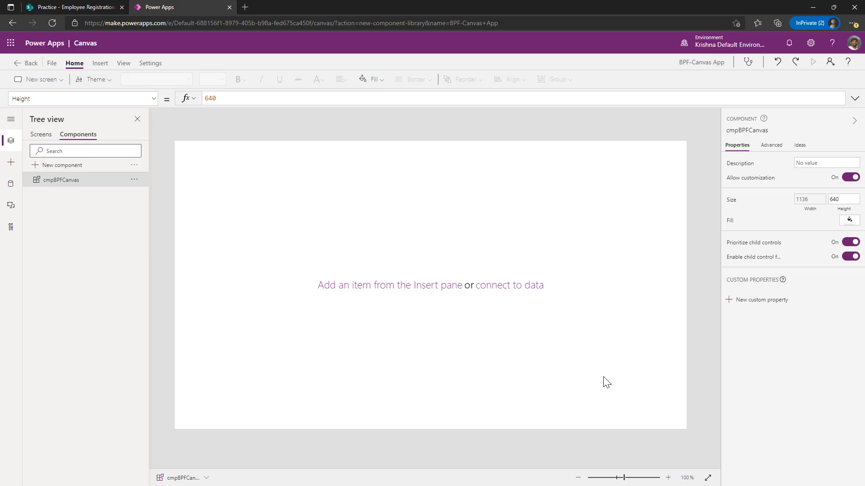
Set the height of the cmpBPFCanvas component to 60
left_click(803, 204)
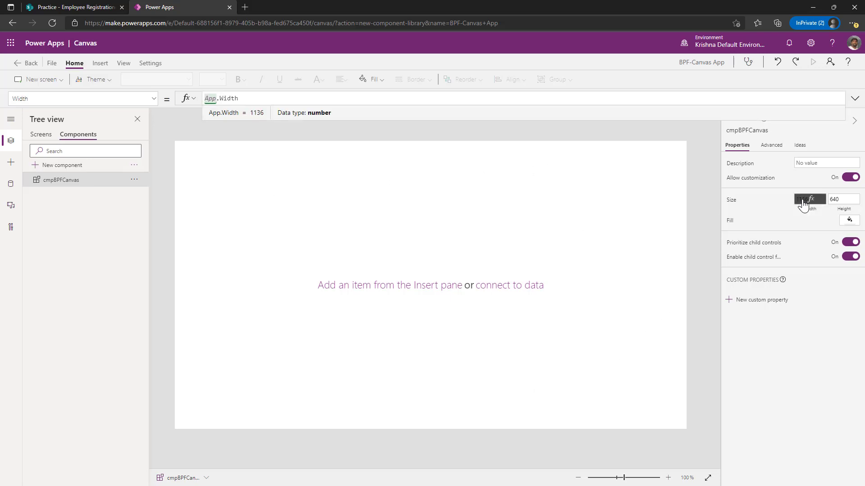
left_click(843, 200)
type("60")
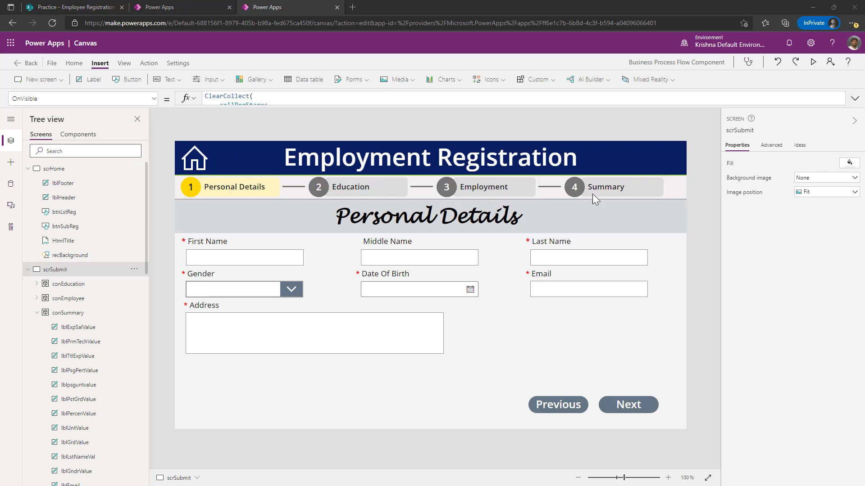
Check the stage bar in the finished Employment Registration app and insert a vertical gallery into the cmpBPFCanvas component
left_click(177, 12)
left_click(271, 12)
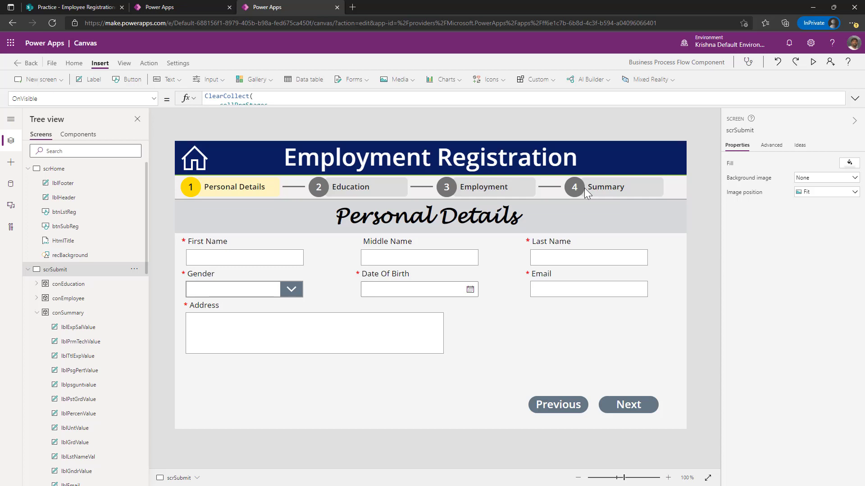
left_click(194, 12)
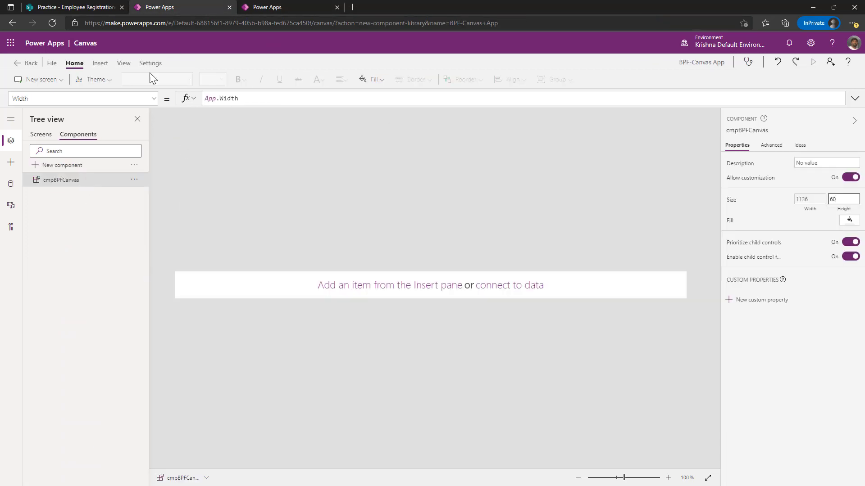
left_click(99, 64)
left_click(265, 80)
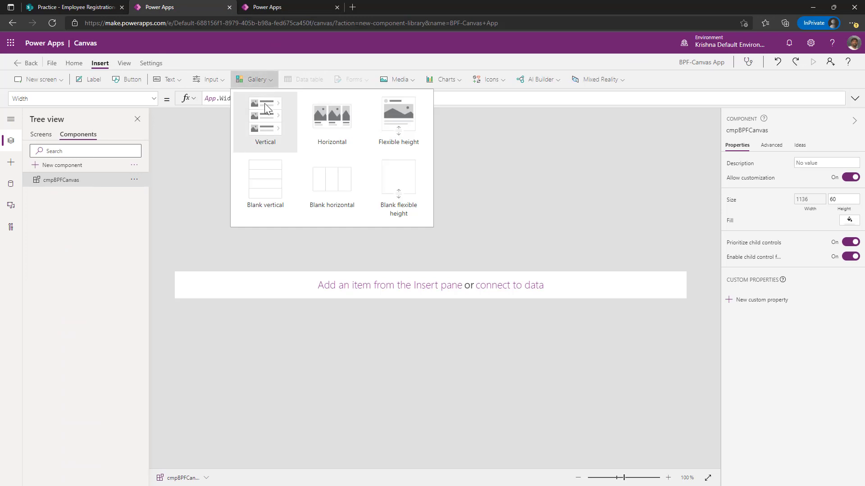
left_click(264, 112)
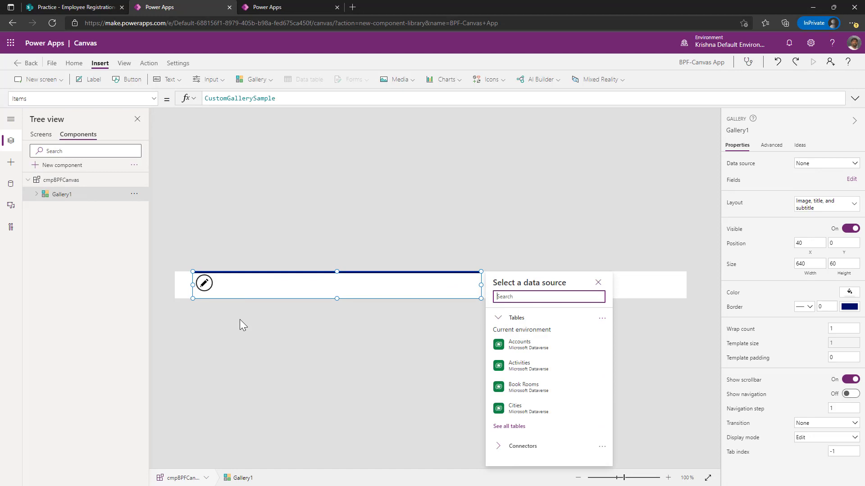
Create an input custom property named varGalItems with the Table data type on the cmpBPFCanvas component
left_click(73, 183)
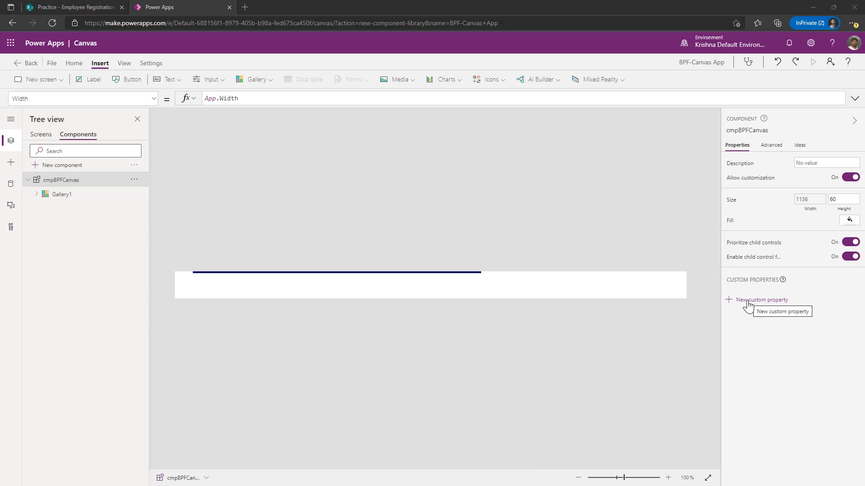
left_click(757, 302)
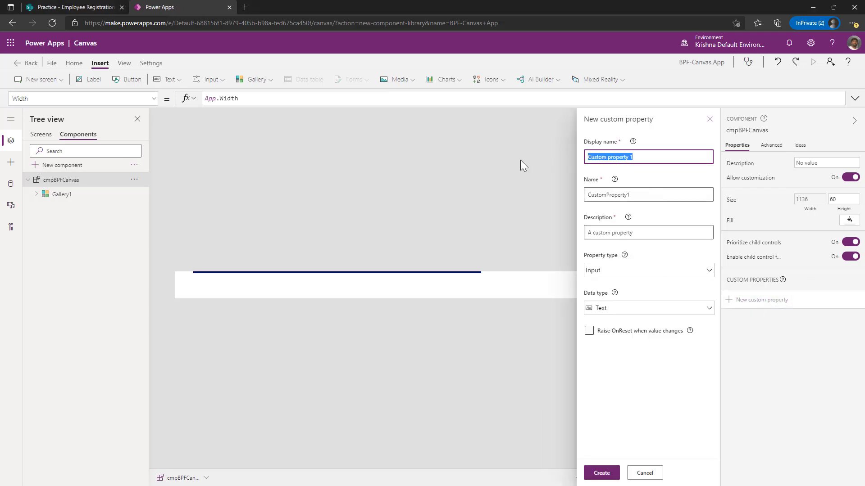
type("var")
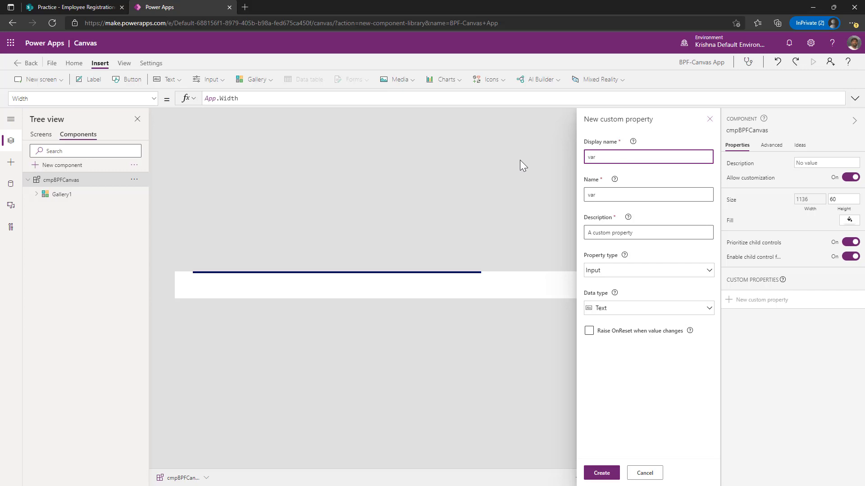
type("GalItems")
left_click(624, 310)
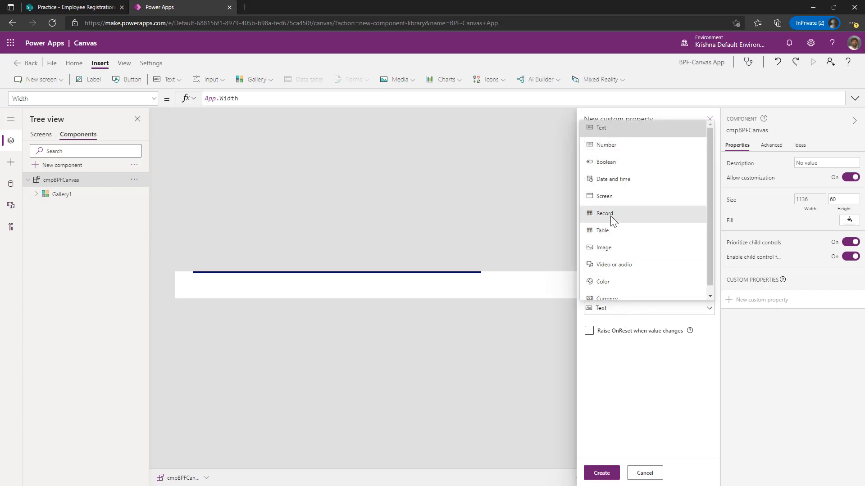
left_click(607, 231)
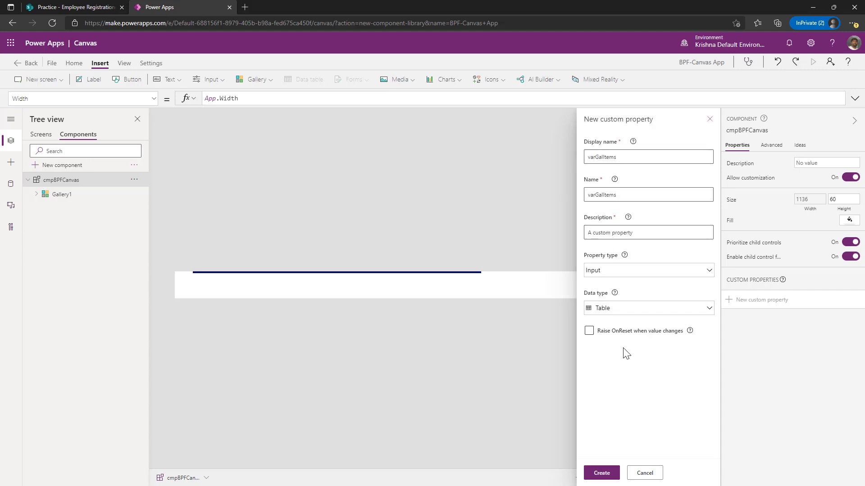
left_click(601, 473)
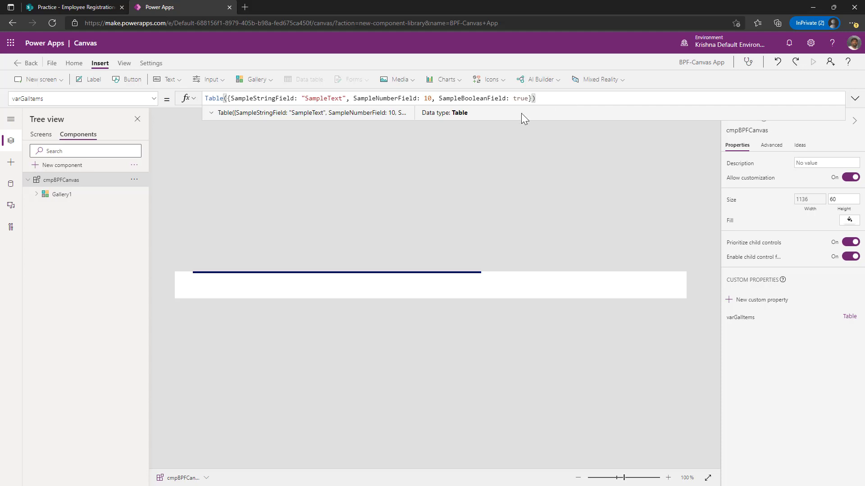
Replace the default varGalItems formula with a table of stage records containing ID, StatusTitle, StatusFlag and IsCrrStage, and review its fields
key("ctrl+a")
key("ctrl+v")
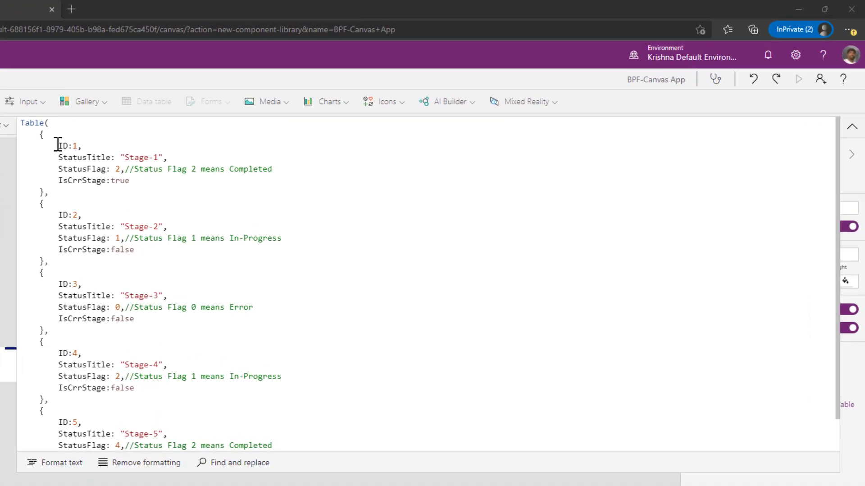
left_click(234, 116)
left_click_drag(59, 147, 77, 146)
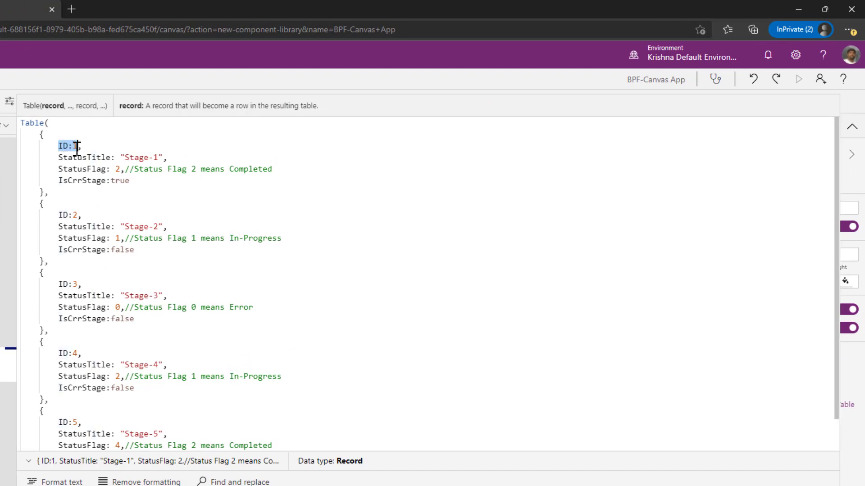
left_click(66, 159)
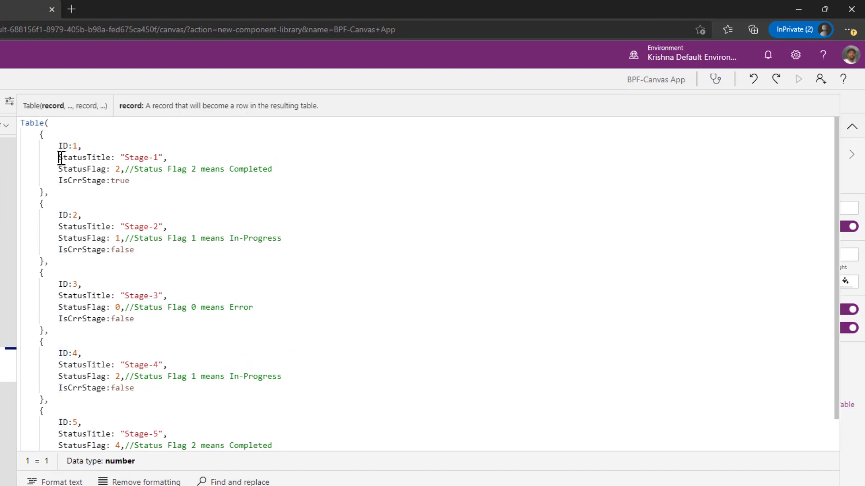
Review the StatusFlag and IsCrrStage fields of the stage records in the varGalItems formula
left_click(79, 170)
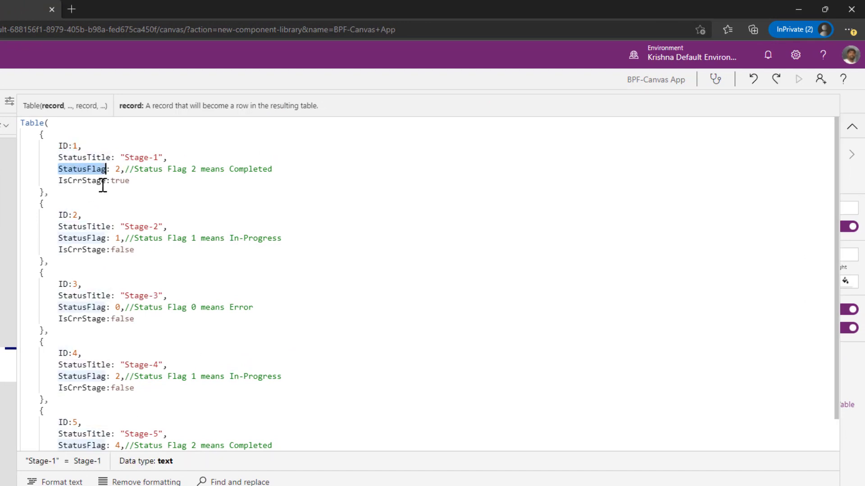
left_click(118, 170)
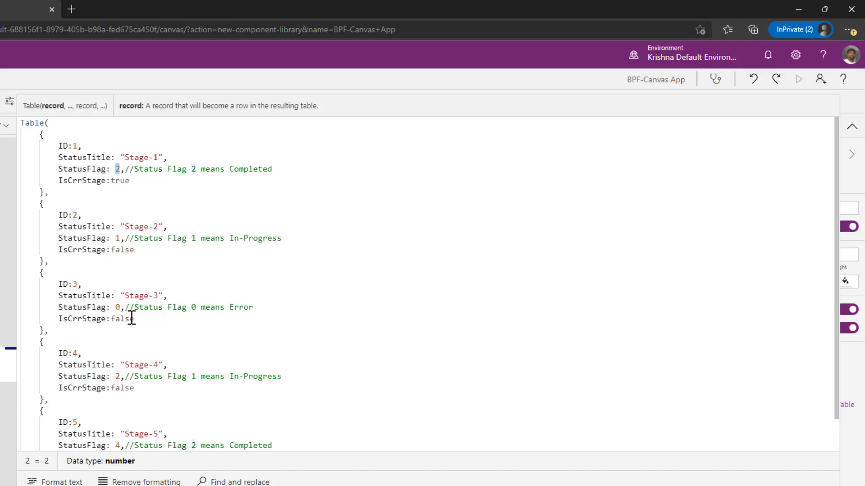
left_click(120, 307)
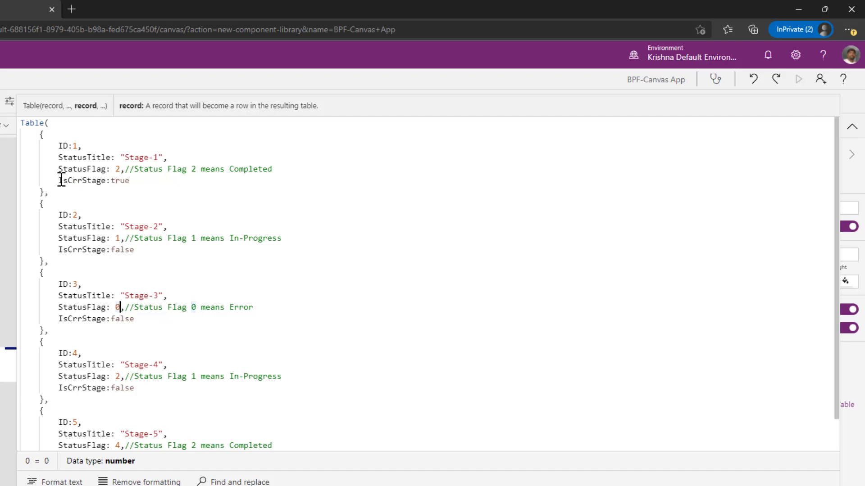
left_click_drag(59, 181, 132, 182)
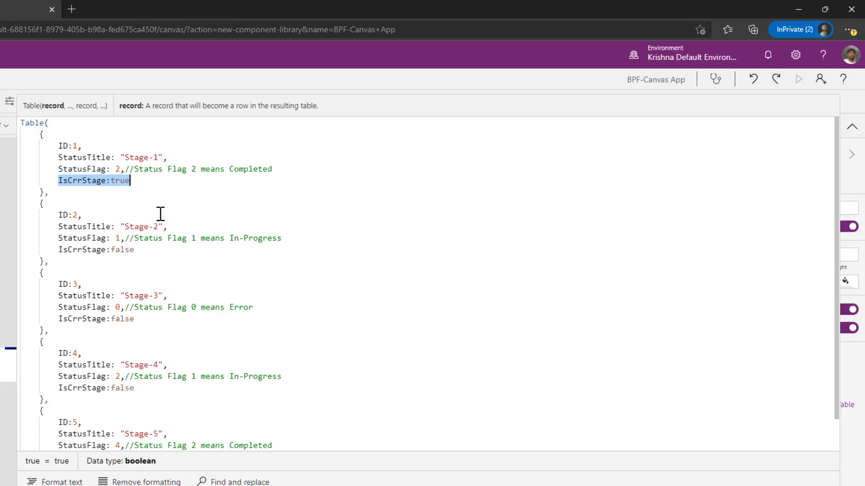
left_click(117, 169)
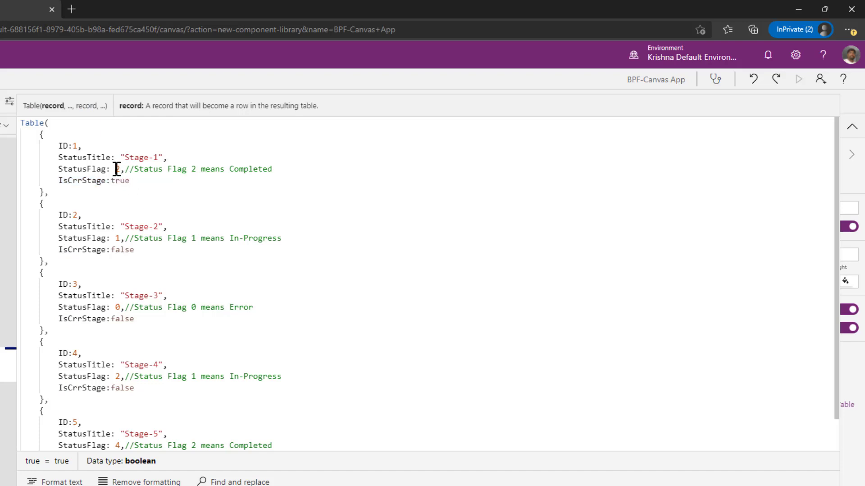
left_click_drag(59, 180, 133, 181)
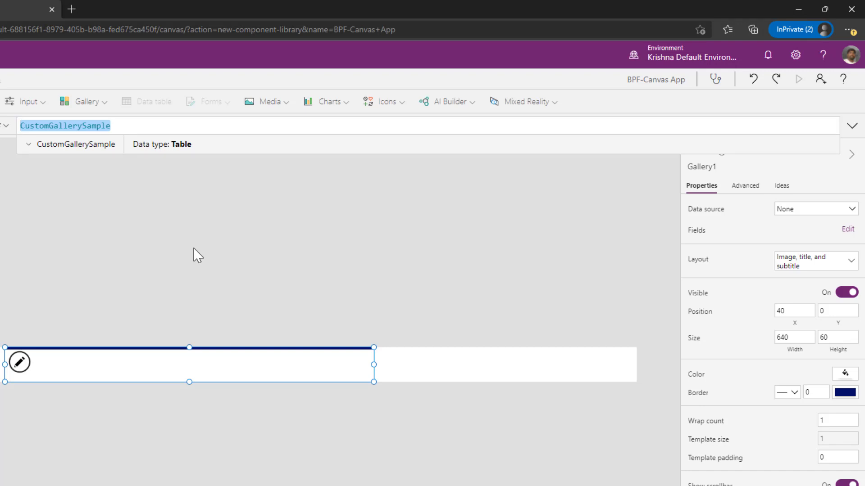
Set the Items of Gallery1 to cmpBPFCanvas.varGalItems and expand the formula result to check the stage records
type("cmpBPFCanvas.varGalItems")
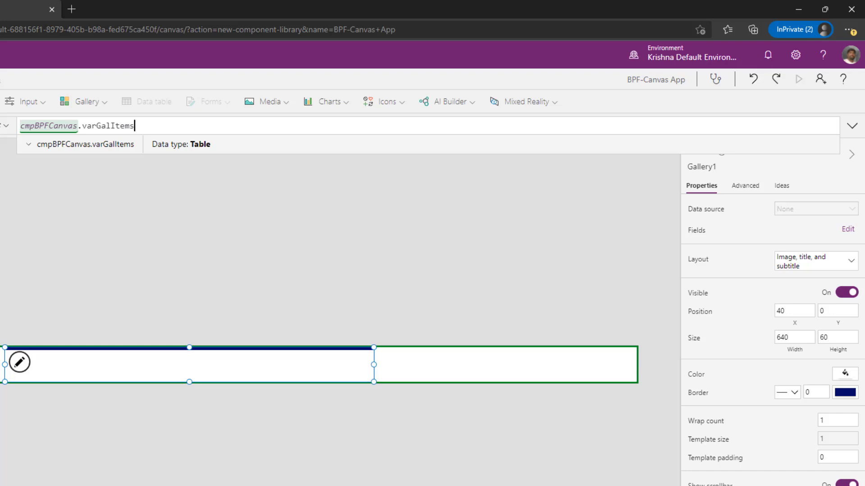
double_click(49, 127)
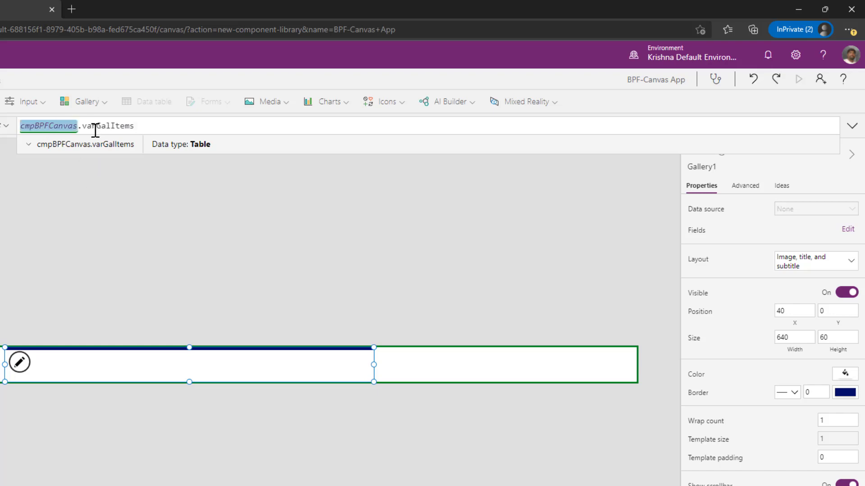
double_click(95, 127)
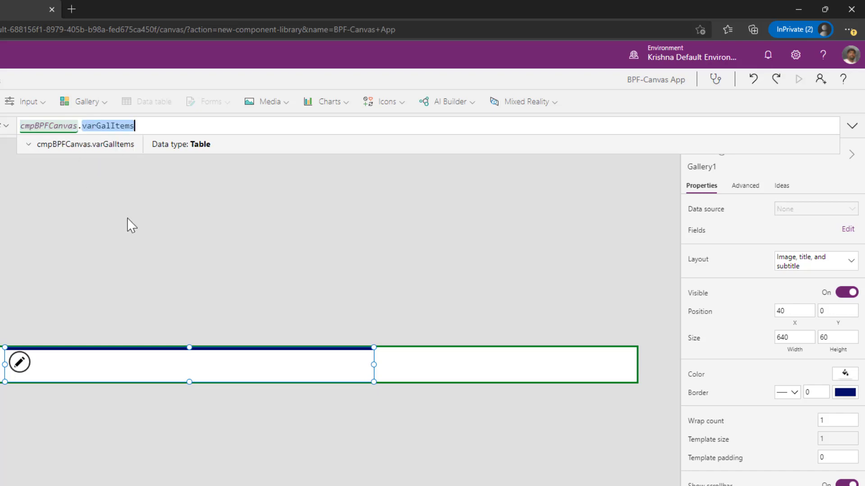
left_click(28, 145)
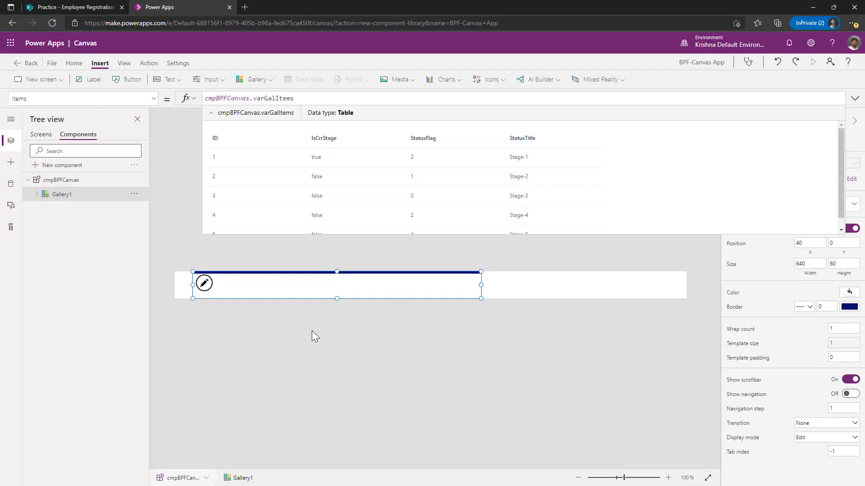
Delete all default controls inside Gallery1, from Separator1 through Image1
left_click(37, 194)
left_click(74, 208)
left_click(75, 237, "shift")
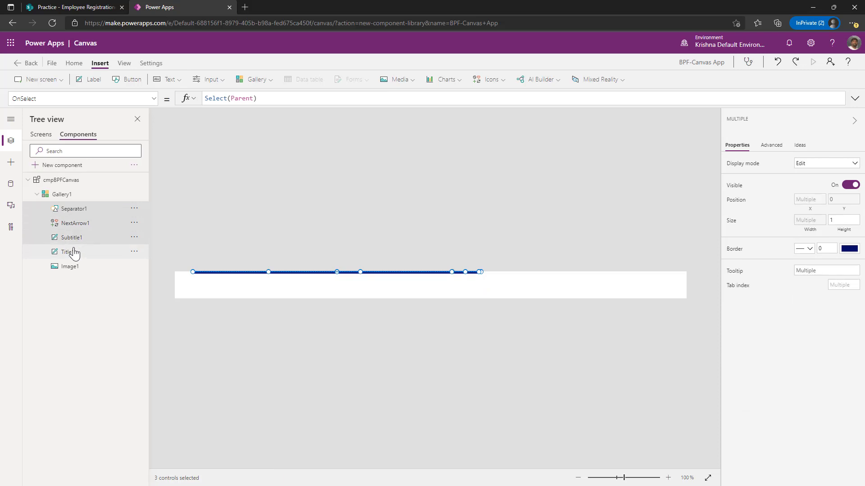
left_click(71, 268, "shift")
key("Delete")
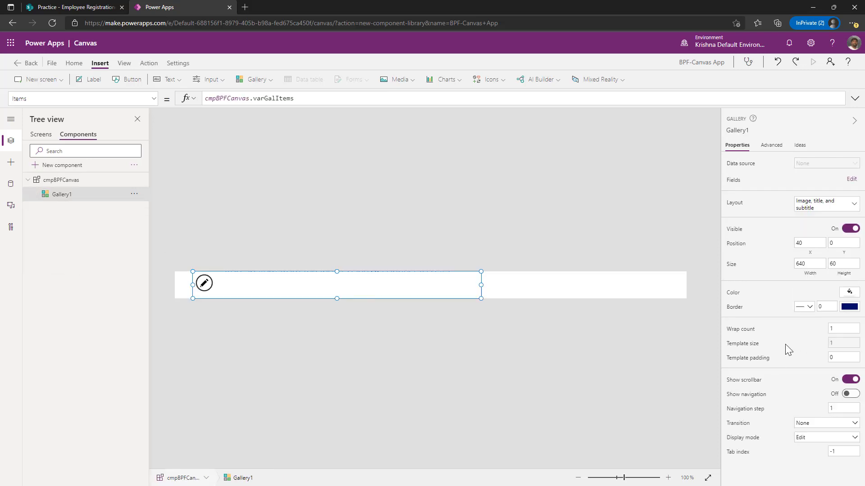
Set the wrap count of Gallery1 to CountRows(cmpBPFCanvas.varGalItems)
left_click(744, 331)
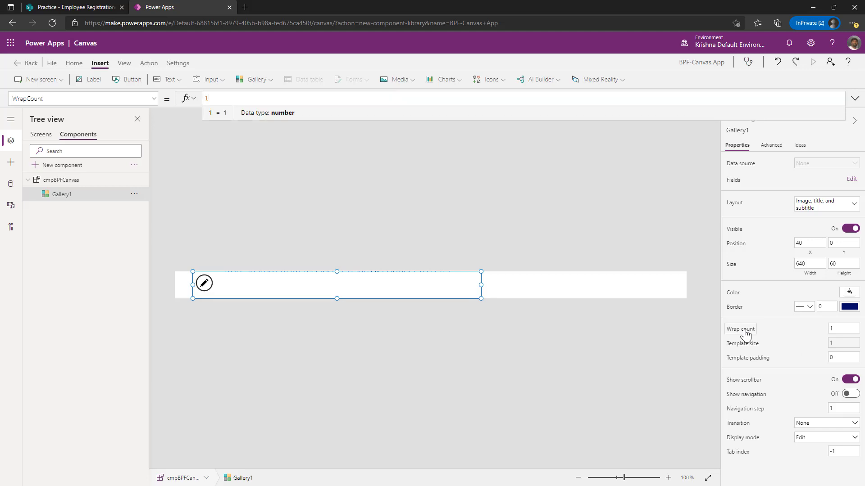
key("BackSpace")
type("CountRows(")
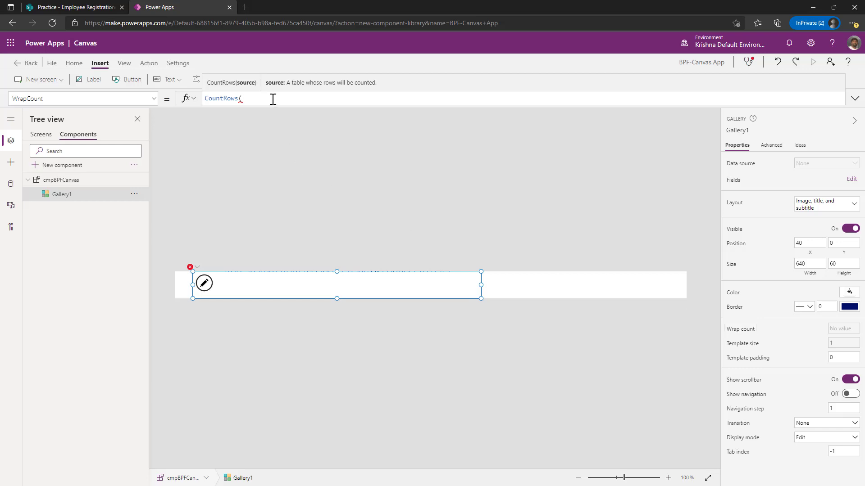
type("cmpBPFCanvas.varGalItems)")
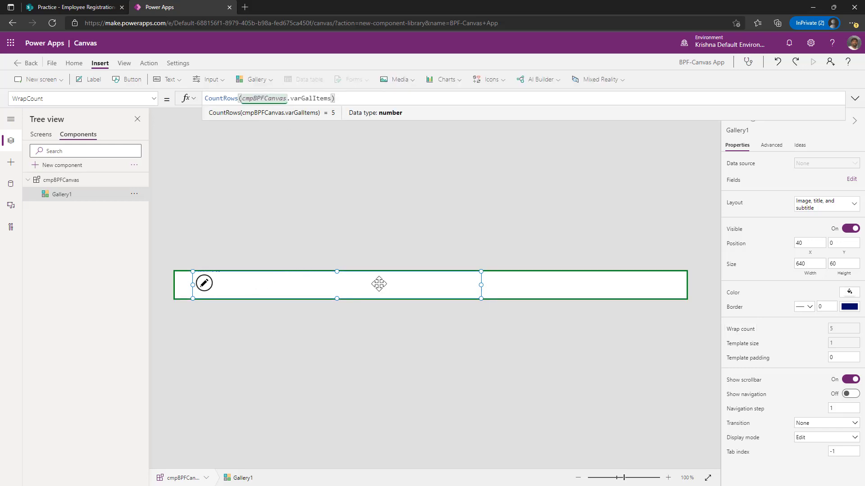
Set the X position of Gallery1 to 0 and its width to App.Width
double_click(799, 243)
type("0")
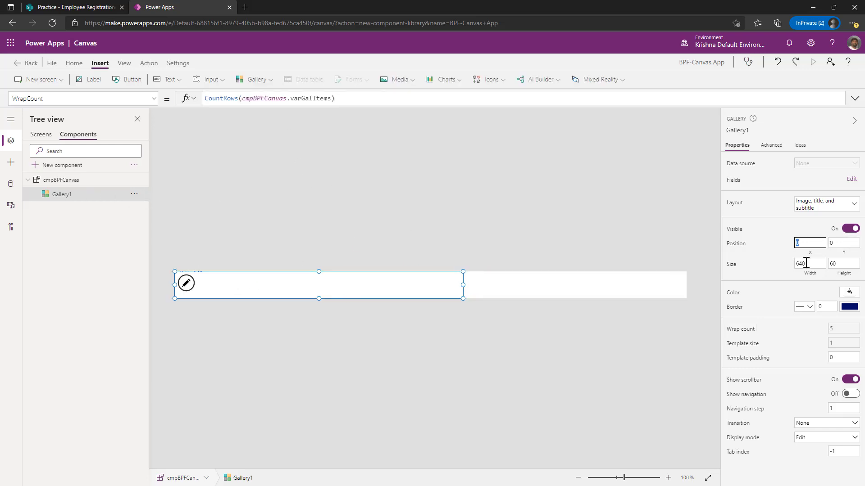
double_click(805, 263)
type("0")
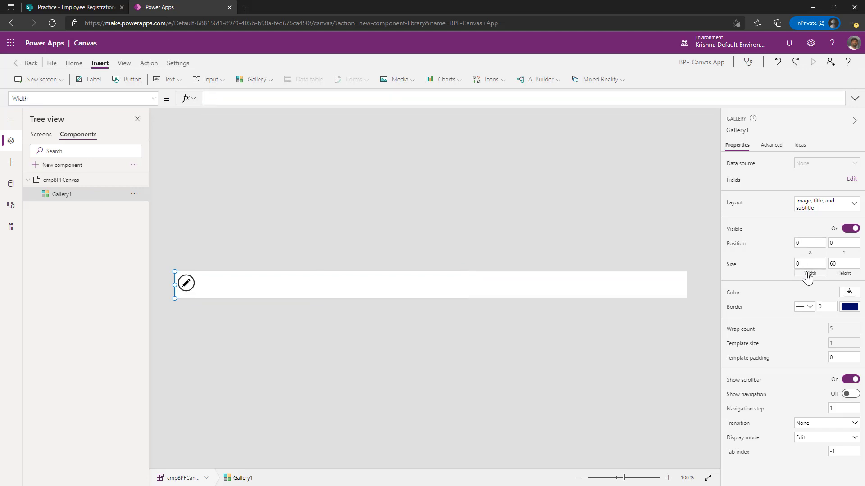
type("App.Width")
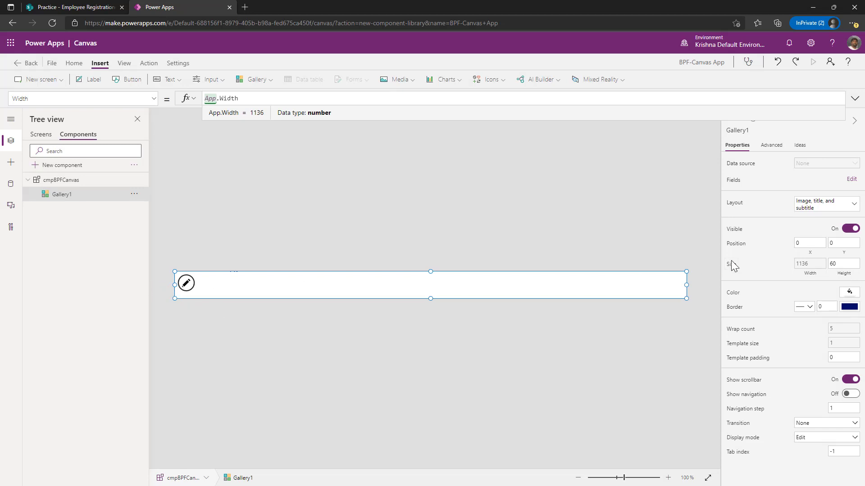
left_click(124, 225)
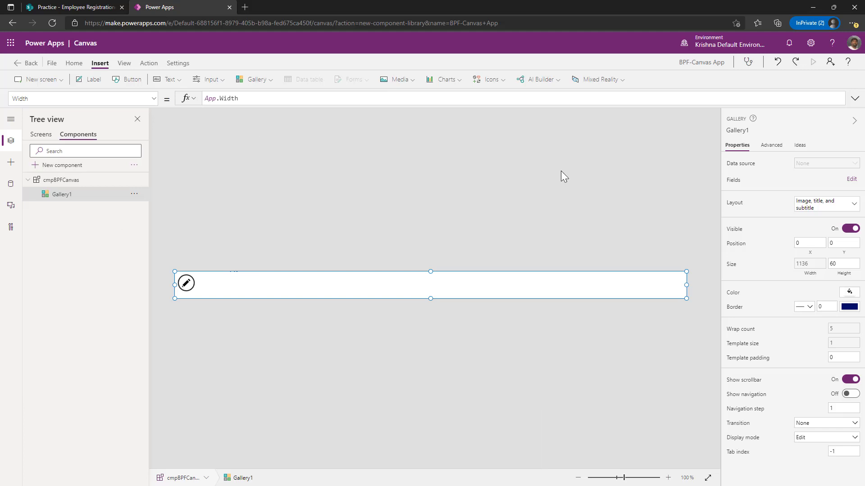
left_click(497, 82)
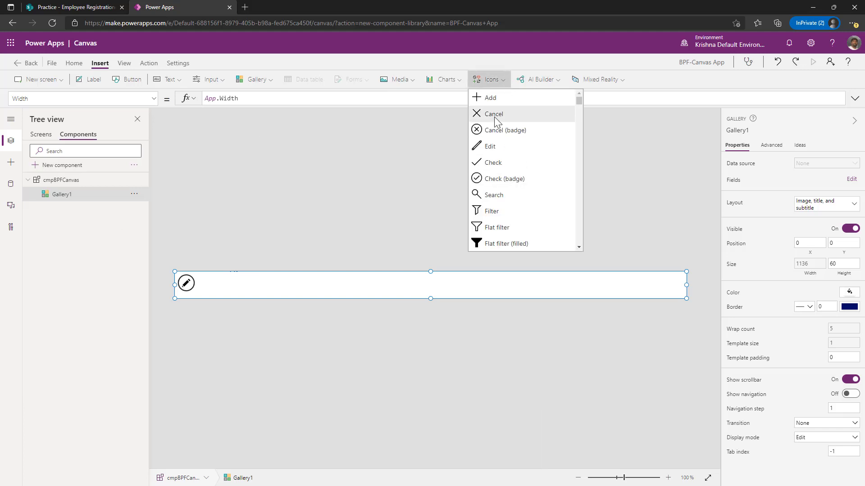
scroll(496, 211, "down", 10)
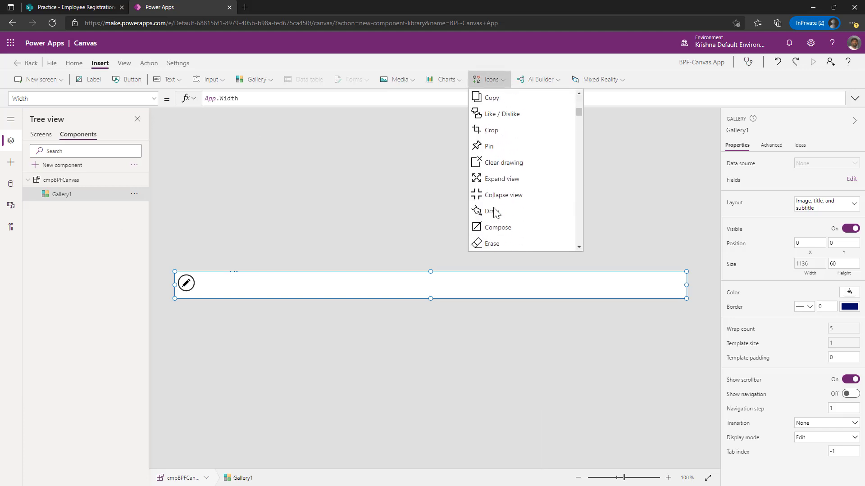
scroll(495, 212, "down", 4)
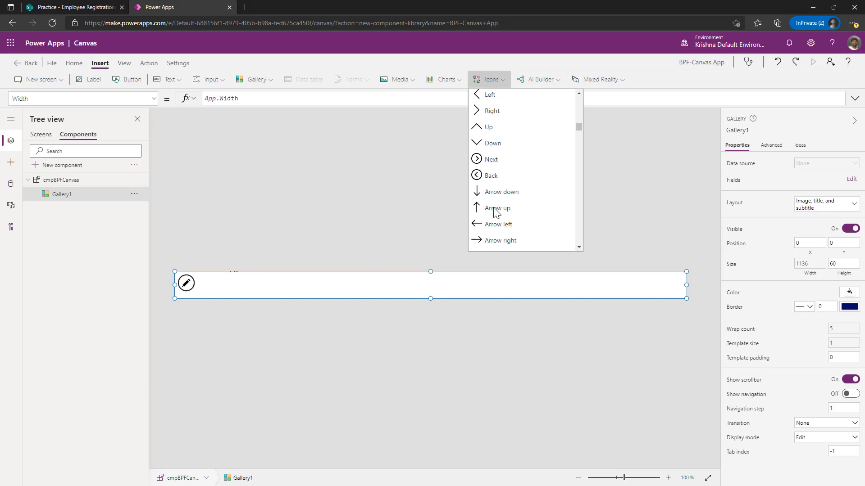
left_click(407, 185)
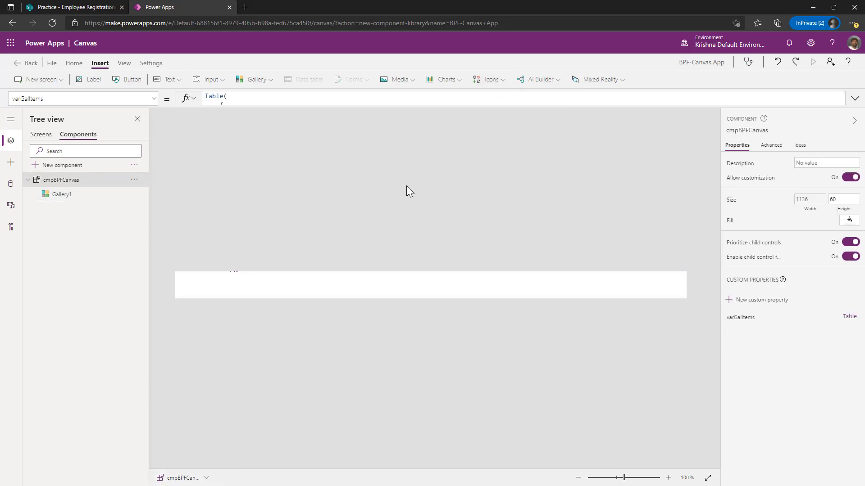
Insert a button inside Gallery1 and set its height to Parent.Height
left_click(68, 194)
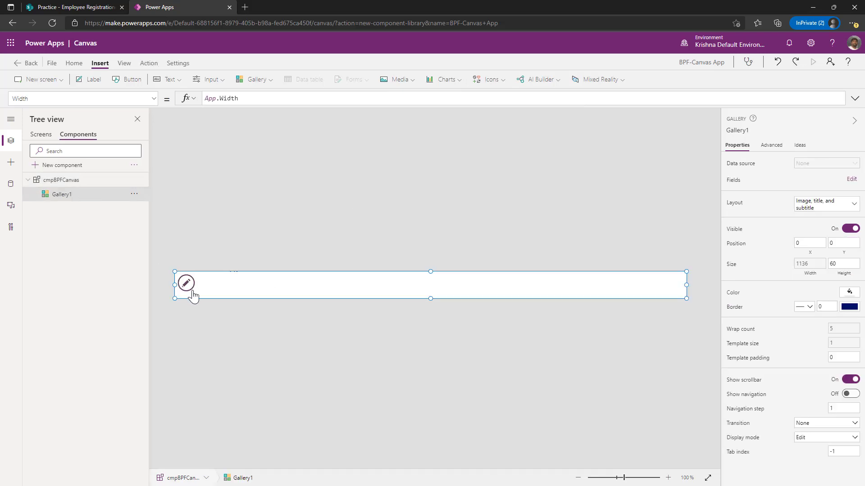
left_click(126, 80)
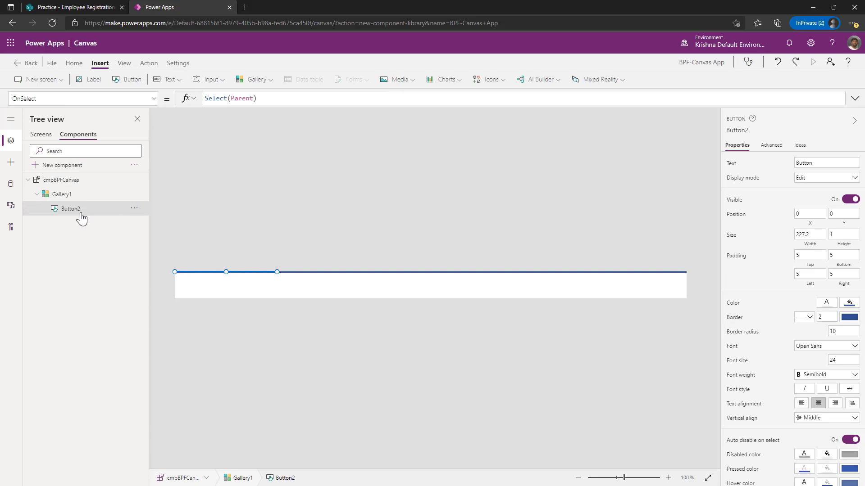
left_click(836, 234)
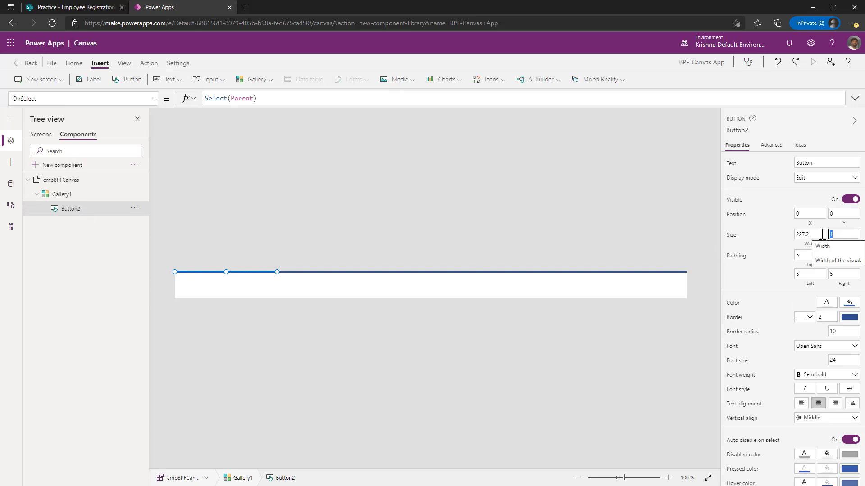
left_click(844, 247)
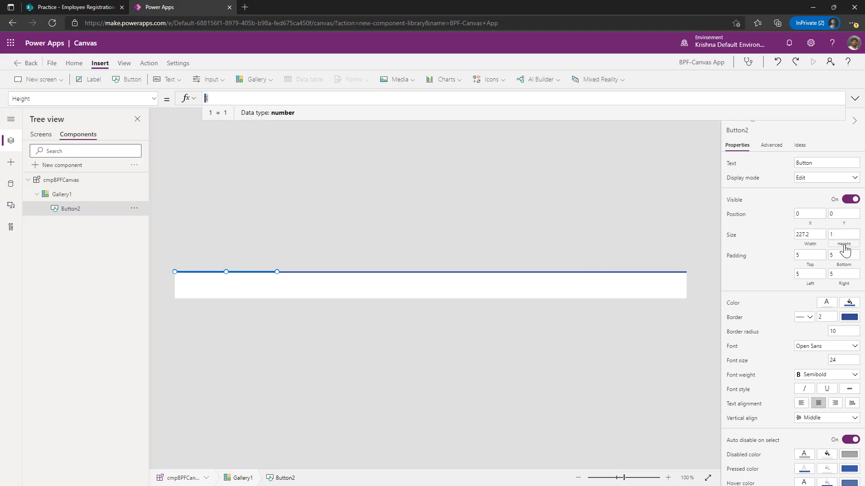
key("BackSpace")
type("pare")
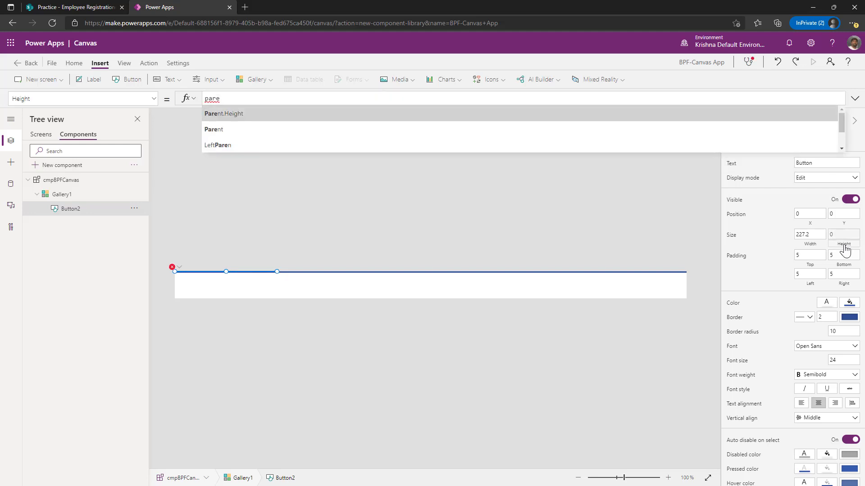
key("Tab")
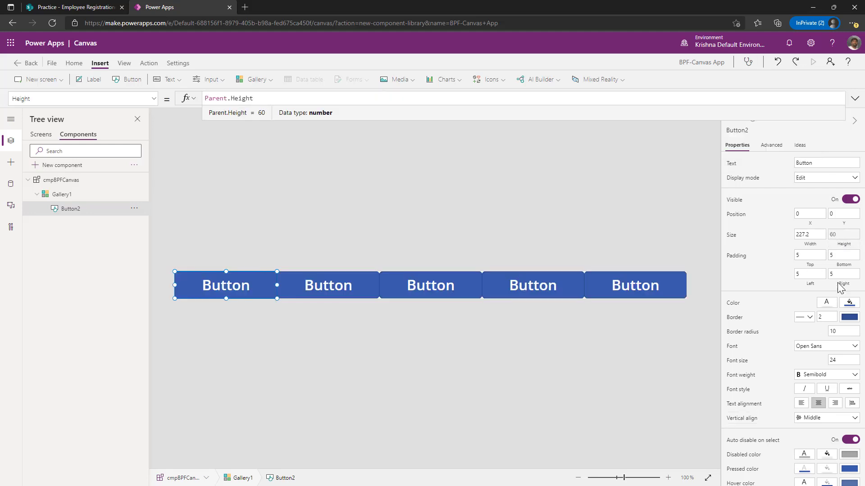
Set the gallery button's border radius to 50 and its width to 60
left_click(842, 332)
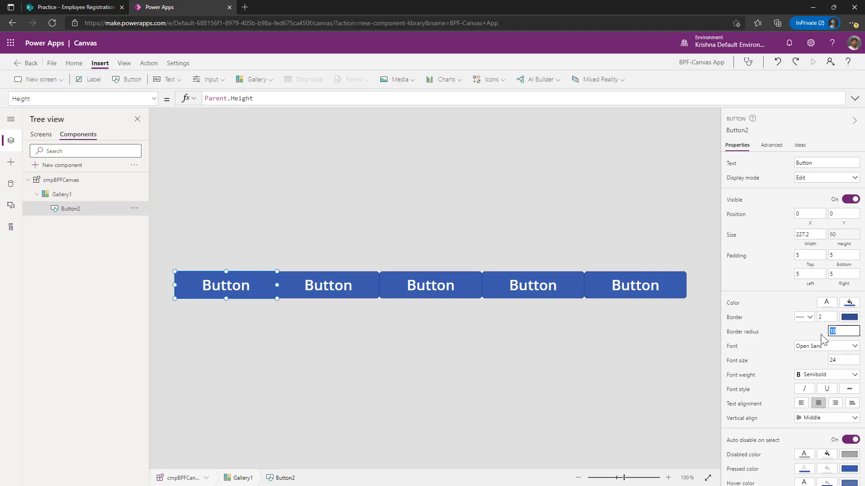
type("50")
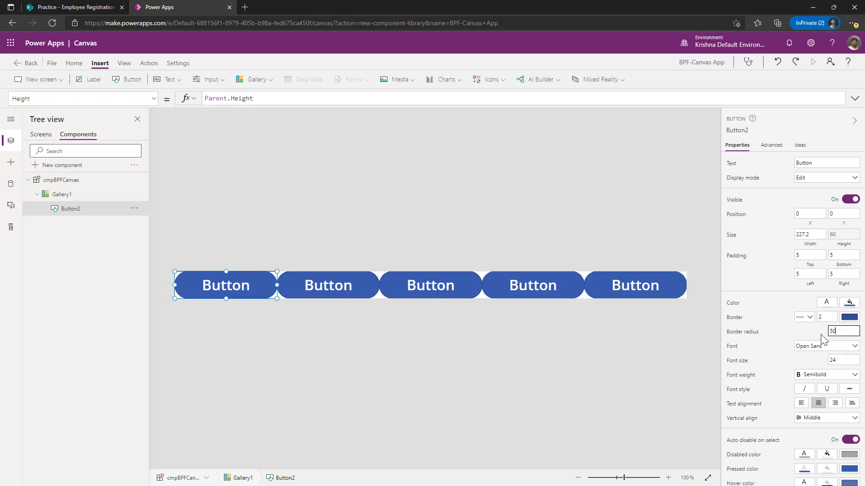
left_click(810, 235)
type("60")
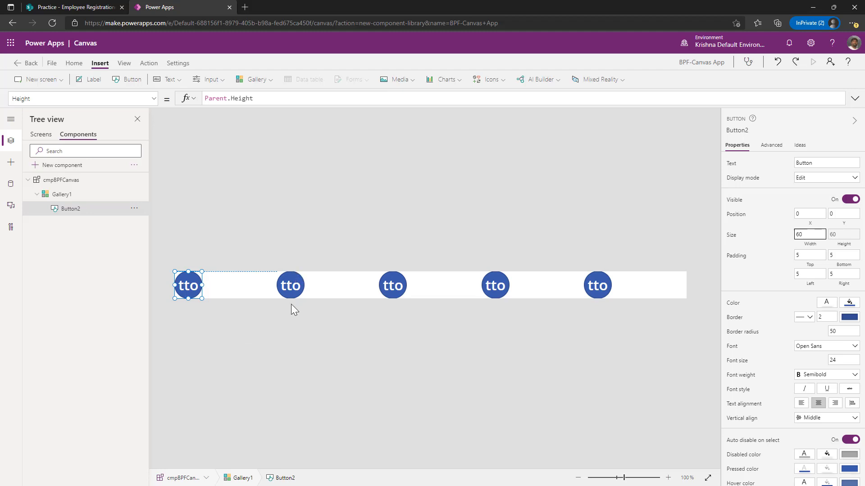
Reduce the gallery button's height to Parent.Height-10 and its width to 50
left_click(844, 237)
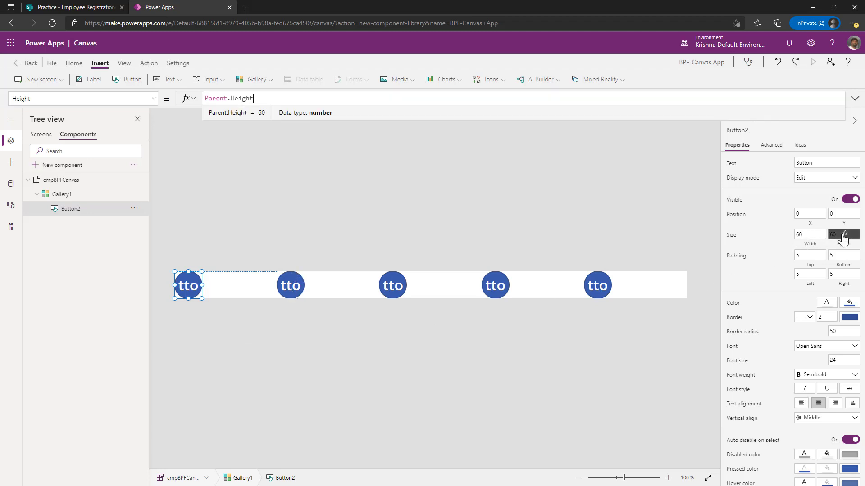
type("-10")
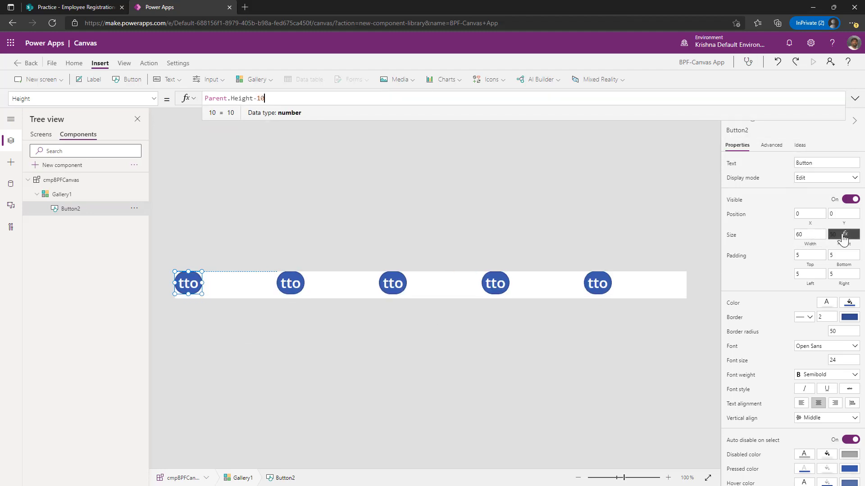
left_click(811, 235)
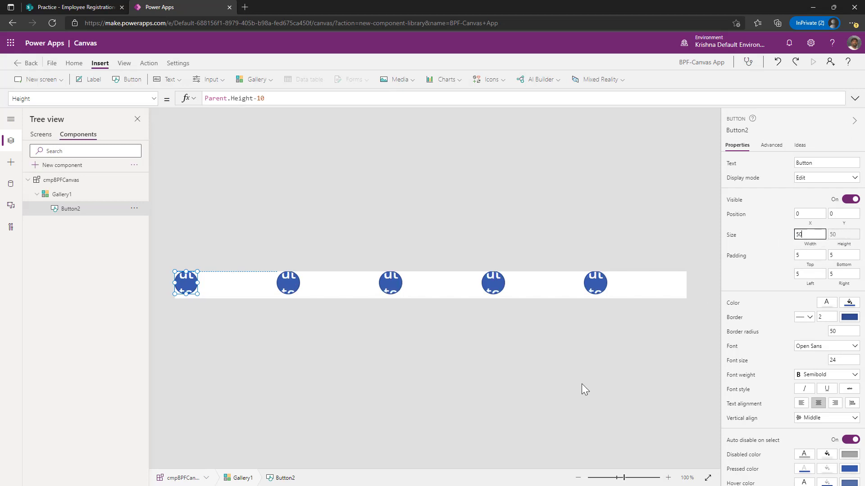
Set the Y position of the round gallery button to 5
left_click(206, 297)
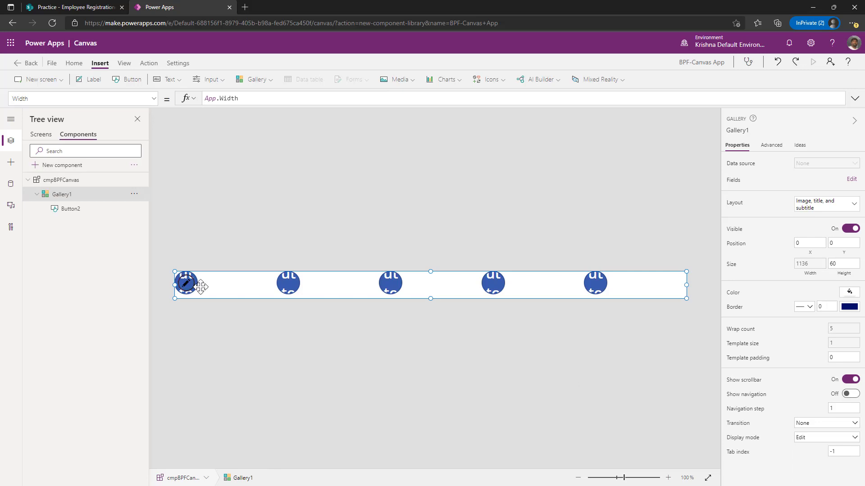
left_click(72, 209)
left_click(838, 214)
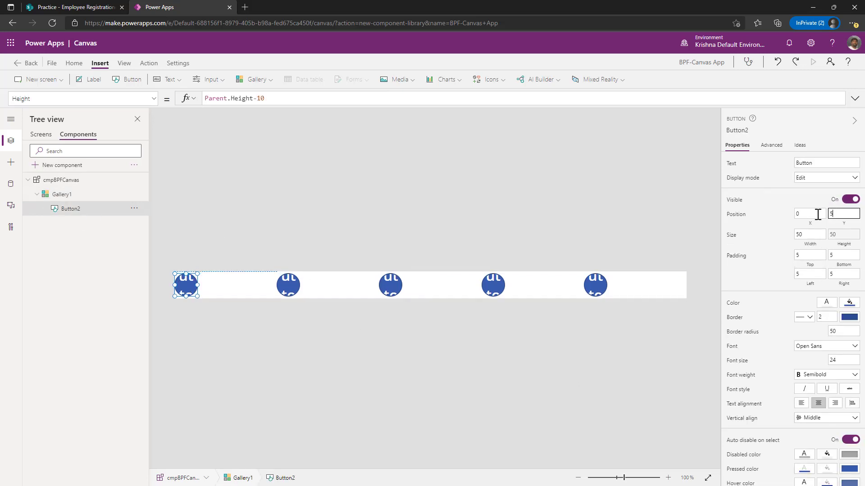
left_click(578, 367)
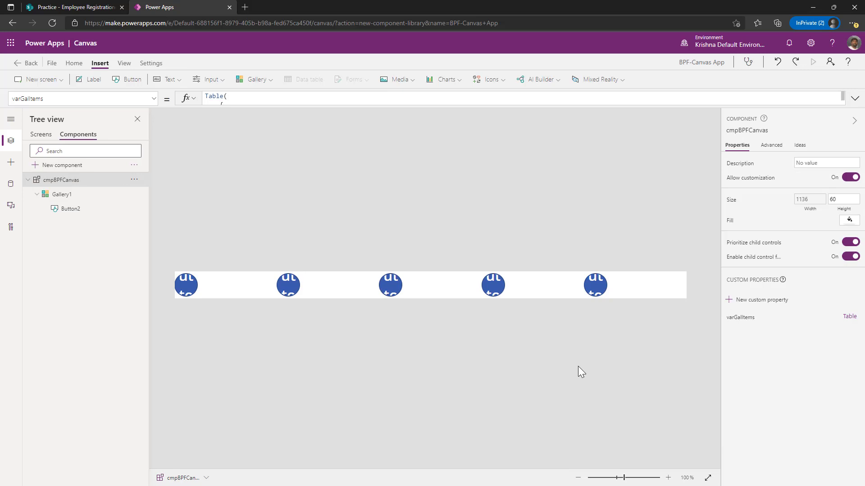
Set the round gallery button's text to ThisItem.ID
left_click(189, 289)
left_click(71, 212)
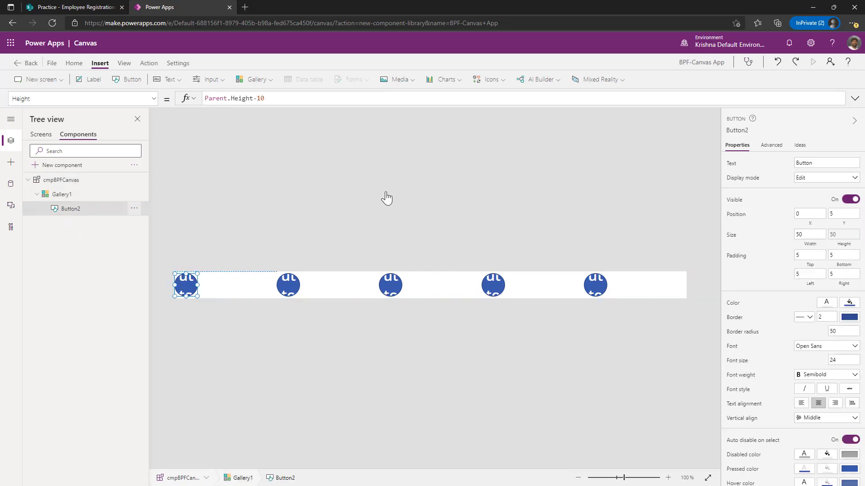
left_click(735, 167)
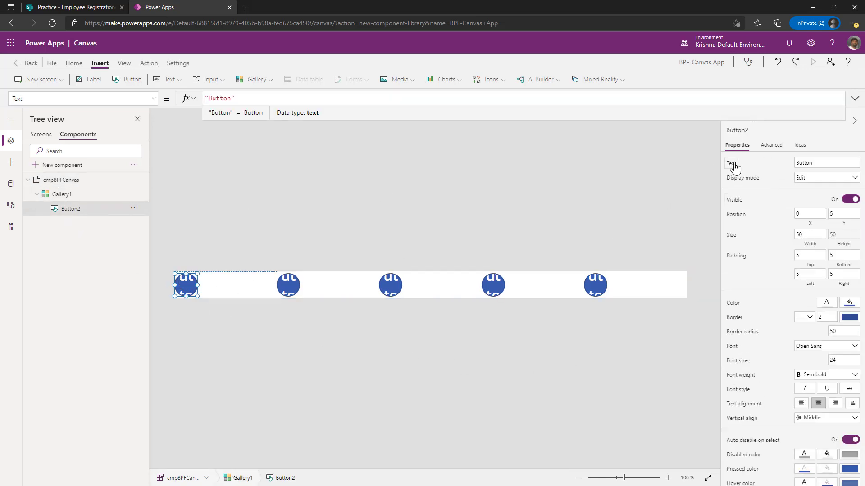
key("ctrl+a")
type("ThisItem.ID")
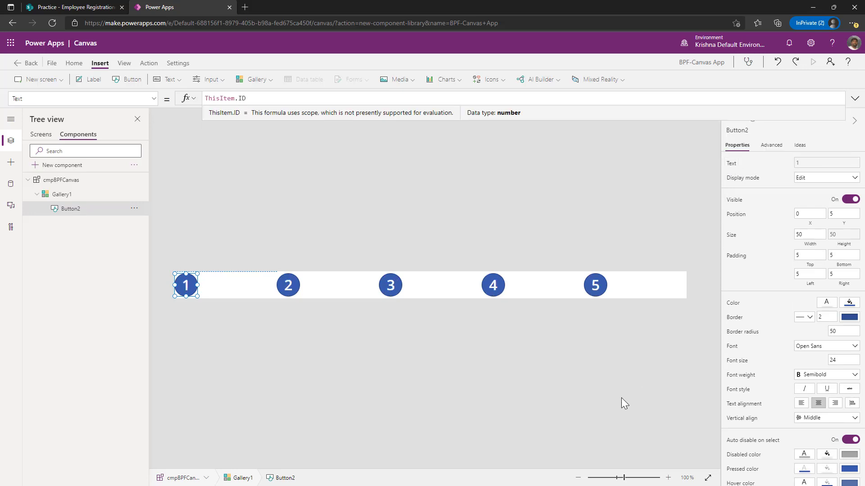
left_click(558, 369)
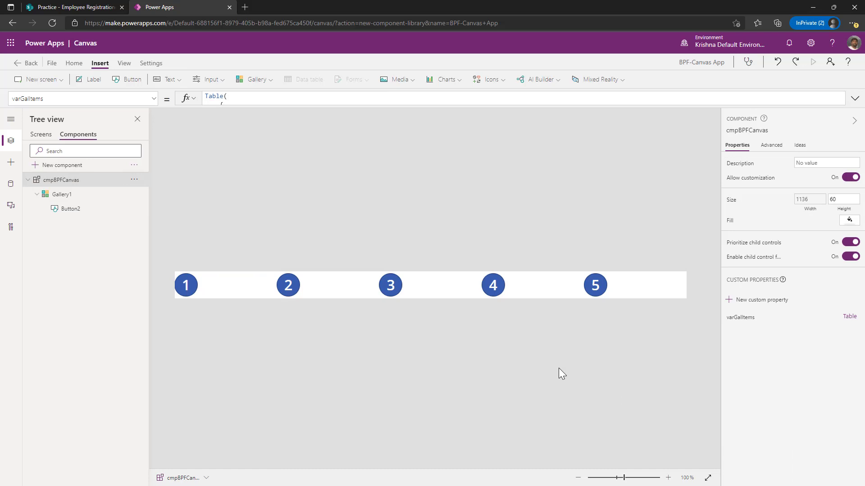
Rename the gallery as galStages and its round button as btnStageID
left_click(80, 197)
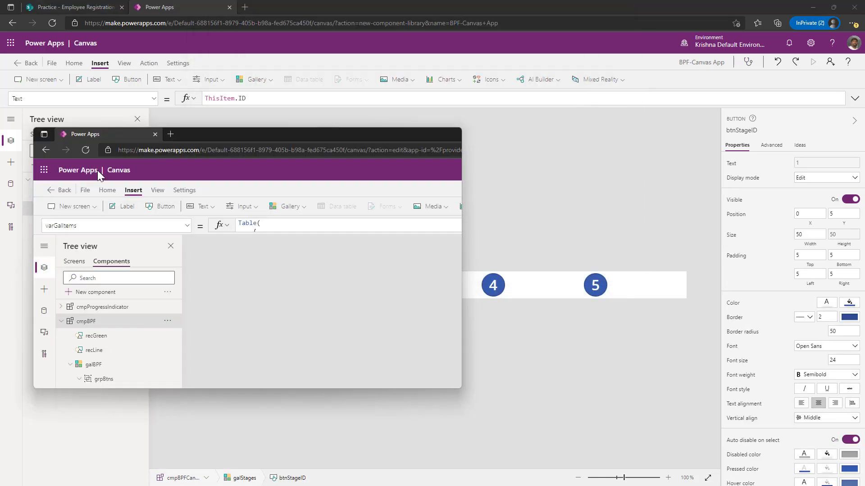
Insert a second button inside the galStages gallery template and set its Y position to 10
left_click(63, 195)
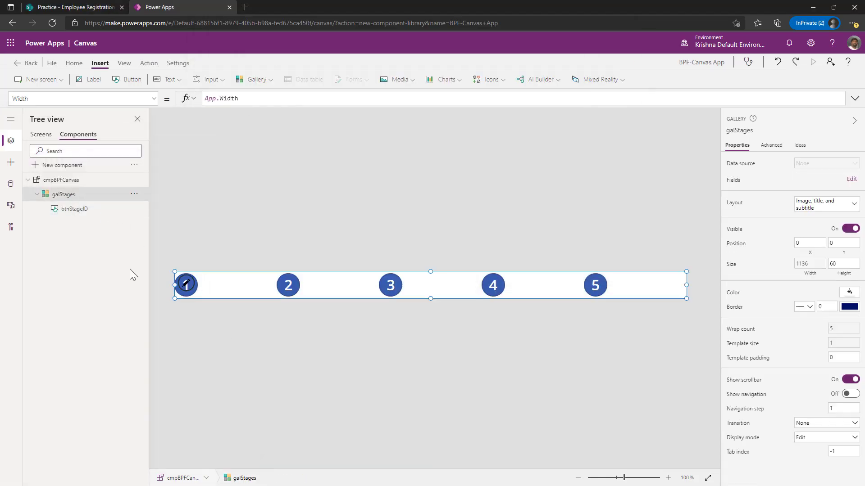
left_click(187, 285)
left_click(131, 79)
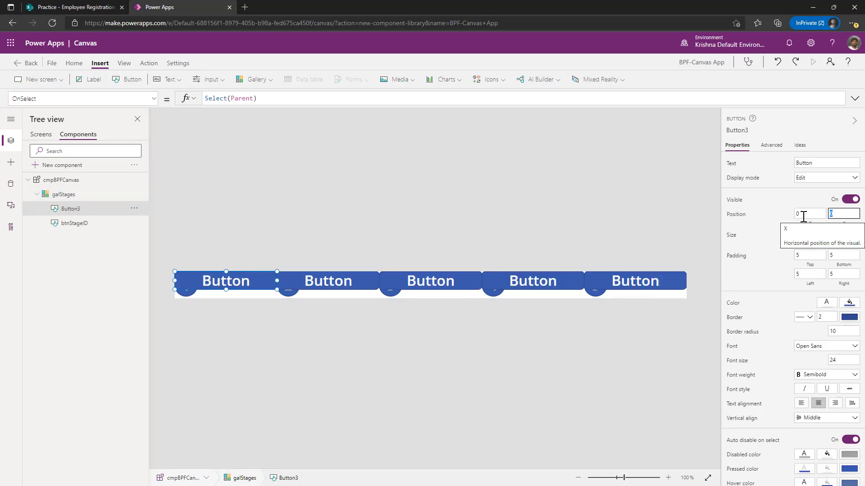
Set the new gallery button's width to galStages.TemplateWidth-30 and its X position to 20
double_click(806, 235)
key("BackSpace")
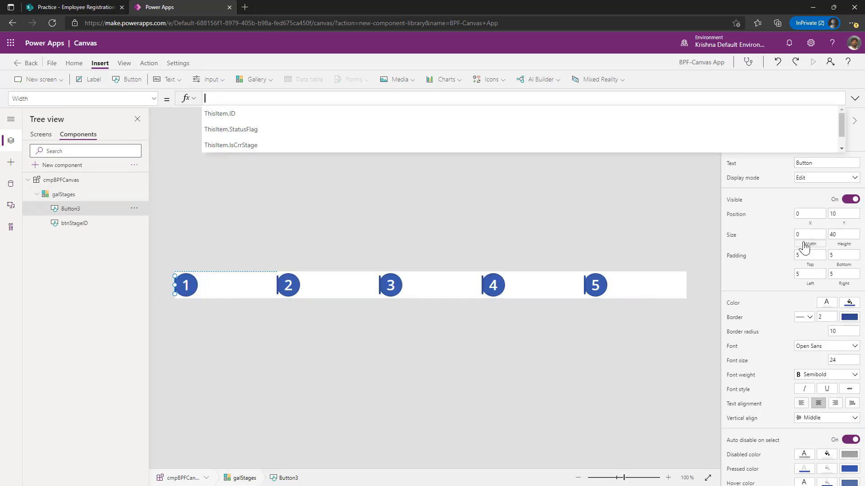
type("gall")
key("Tab")
type(".templ")
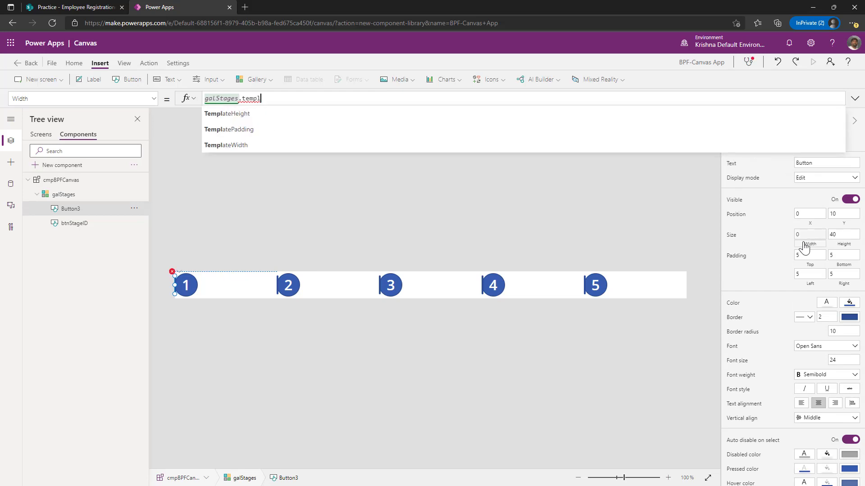
key("Tab")
type("-30")
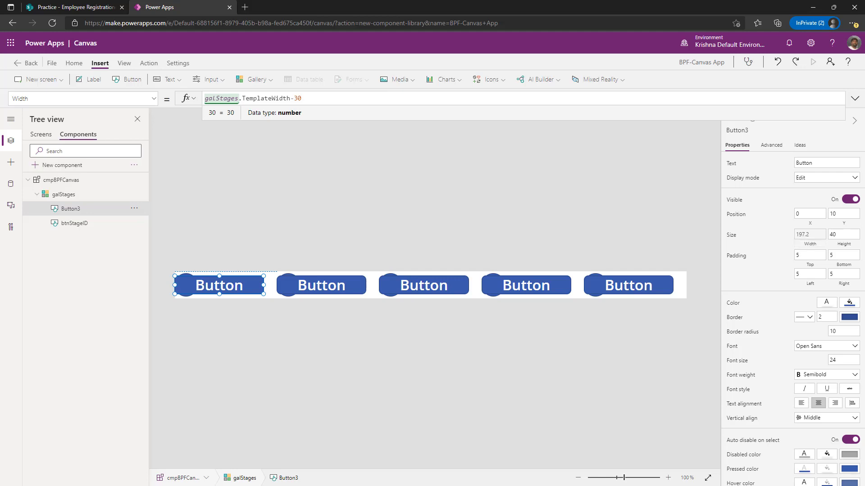
left_click(814, 214)
type("20")
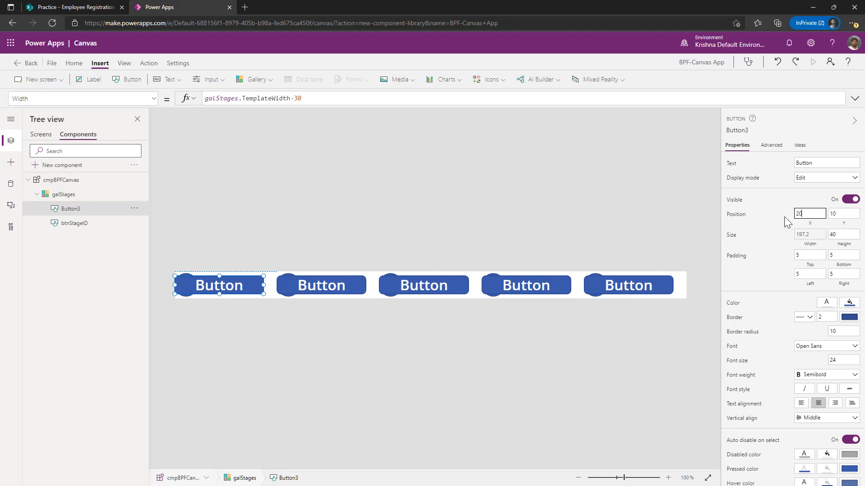
key("Tab")
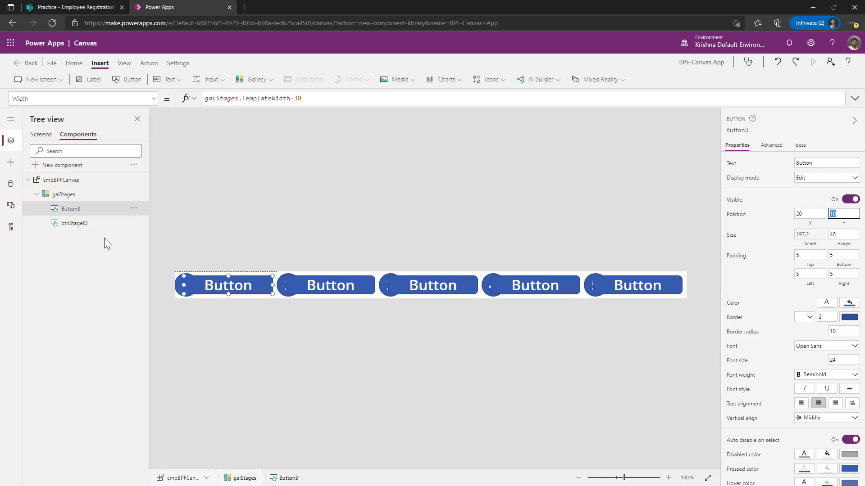
Reorder btnStageID so that it lies in front of the wide button in the gallery
left_click(124, 225)
left_click(134, 222)
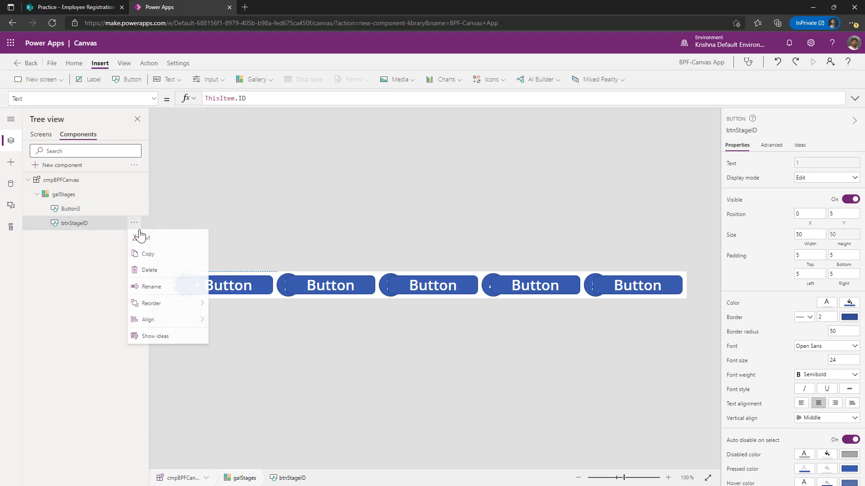
left_click(222, 305)
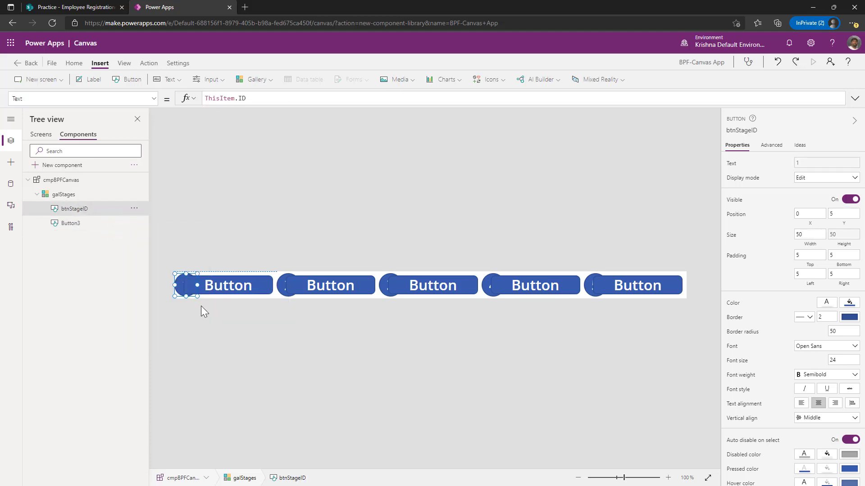
left_click(220, 336)
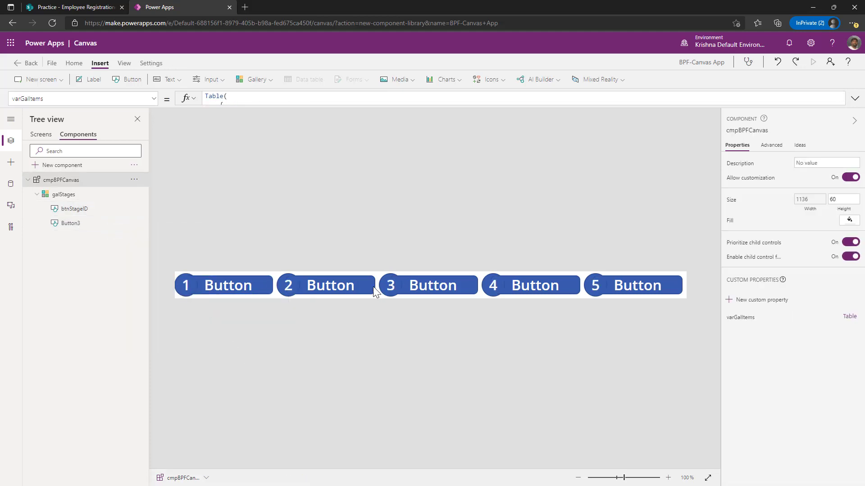
left_click(685, 288)
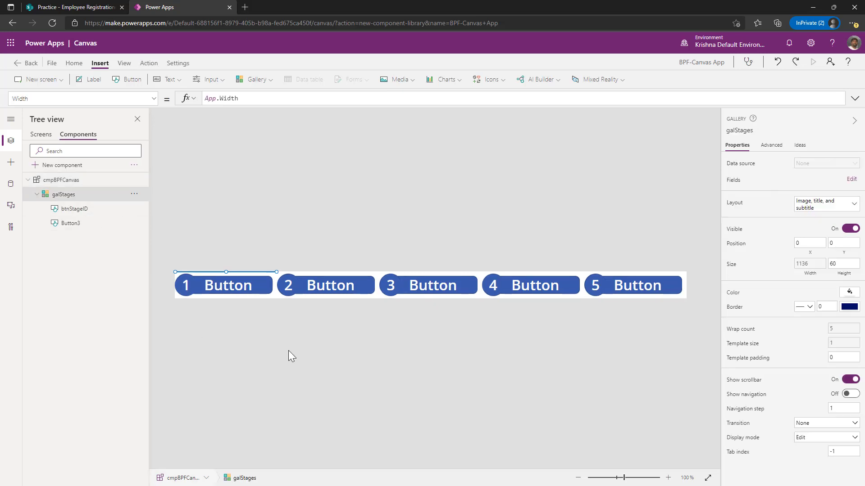
Set the wide button's text to ThisItem.StatusTitle, left-aligned at font size 15 with a left padding of 40
left_click(74, 209)
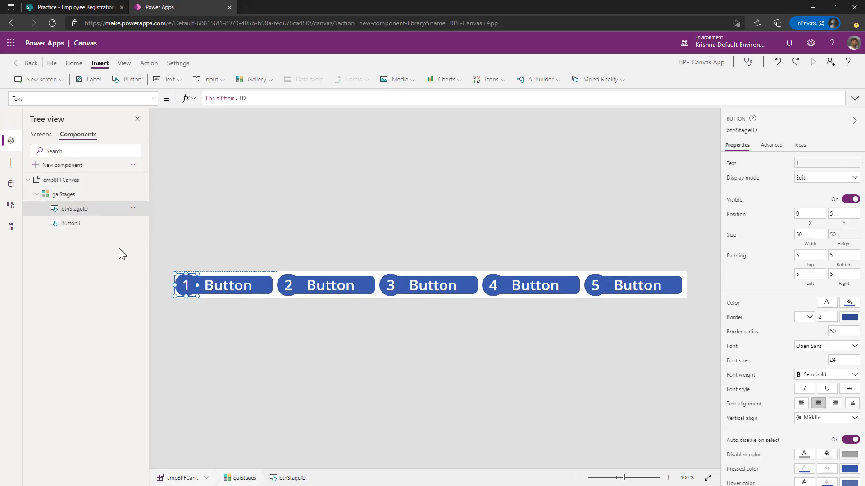
left_click(91, 229)
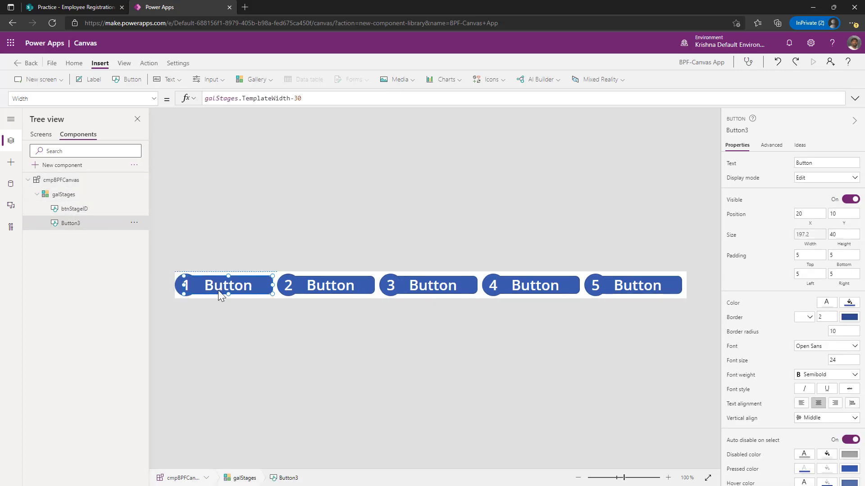
left_click(734, 165)
key("ctrl+a")
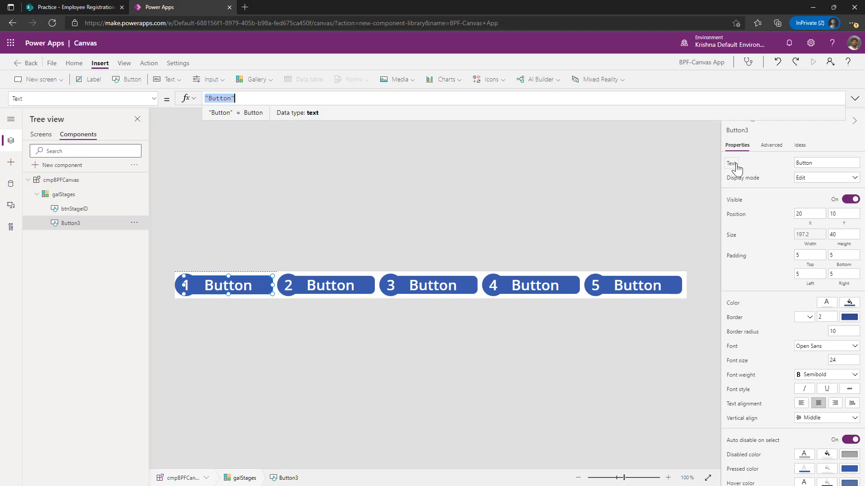
key("BackSpace")
type("ThisItem.")
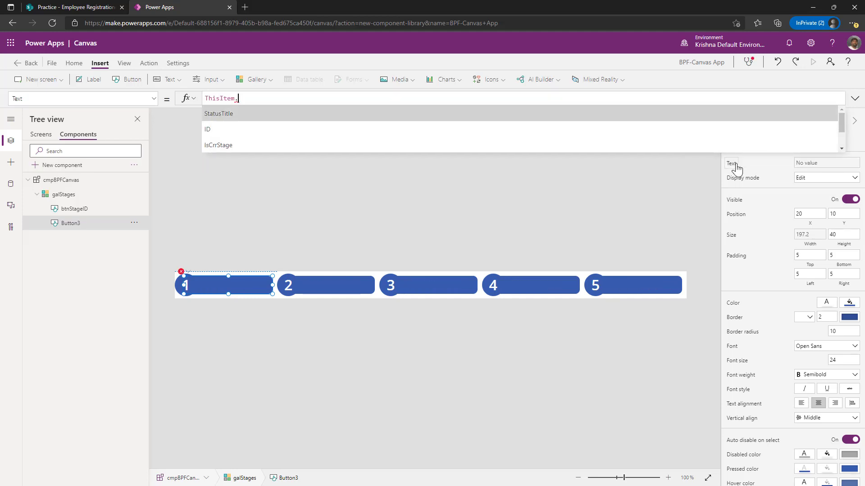
key("Tab")
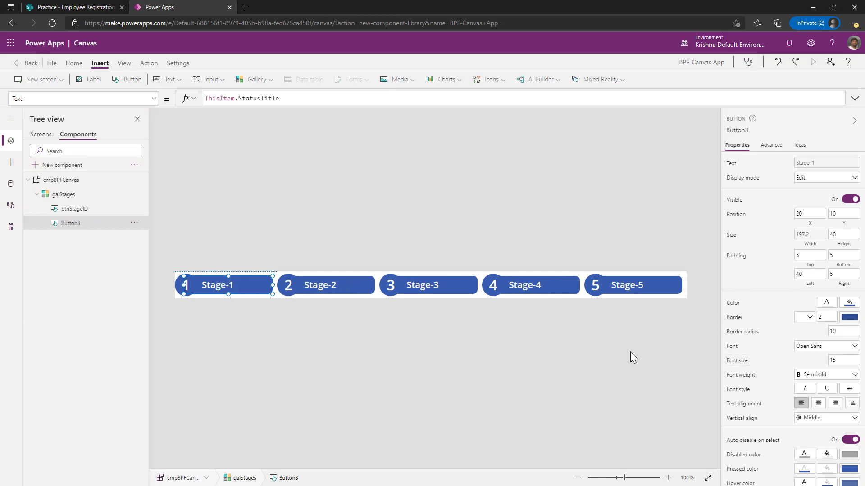
left_click(566, 311)
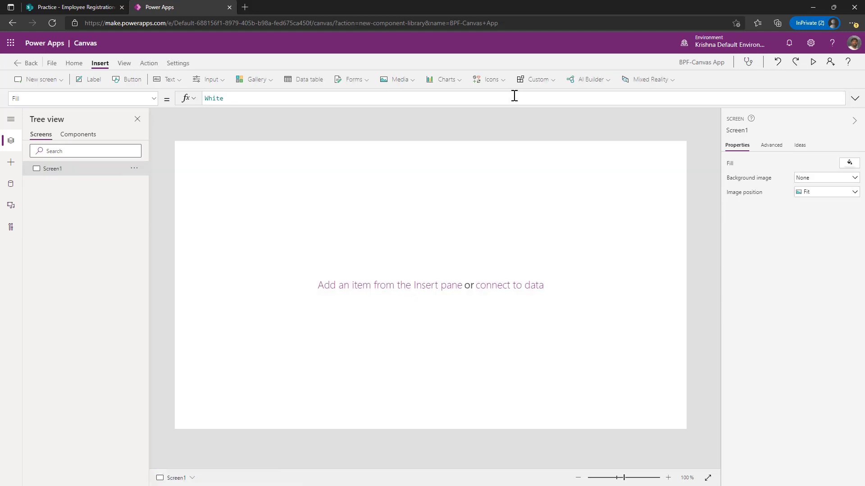
Insert the custom component cmpBPFCanvas on Screen1 and move it slightly down from the screen's upper edge
left_click(536, 79)
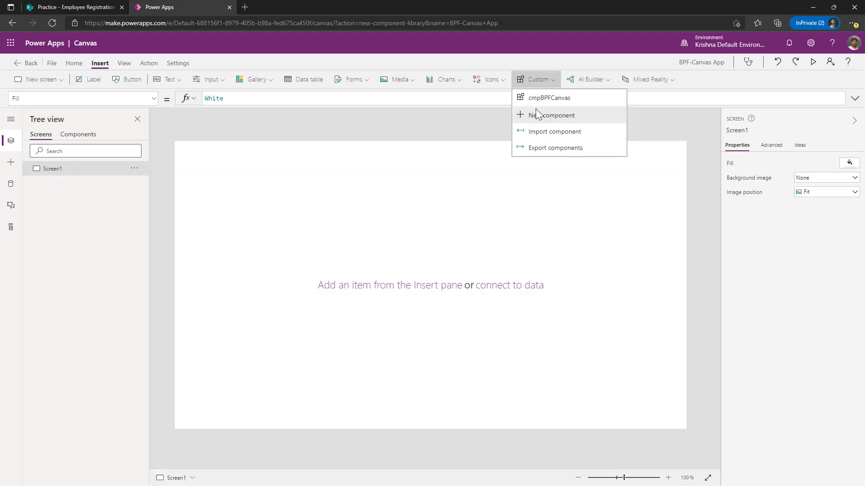
left_click(539, 99)
left_click_drag(465, 156, 473, 195)
left_click(473, 230)
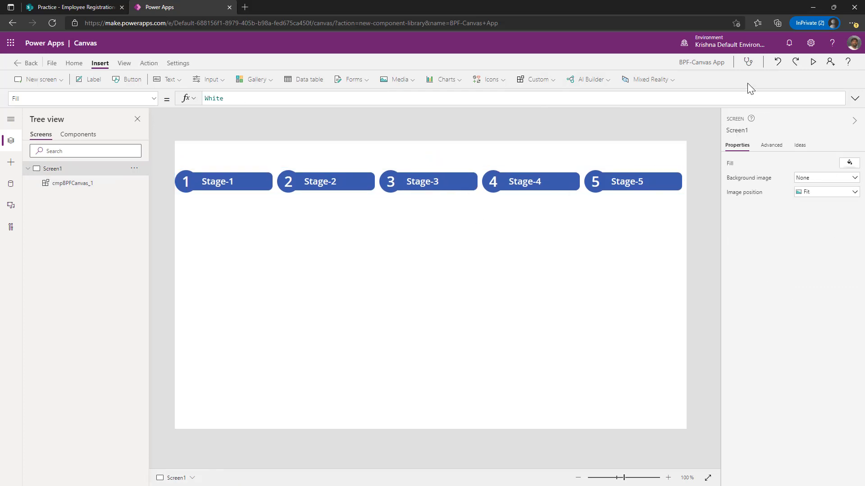
Preview the app, try the buttons of stages 1 to 4, and close the preview
left_click(814, 63)
left_click(102, 123)
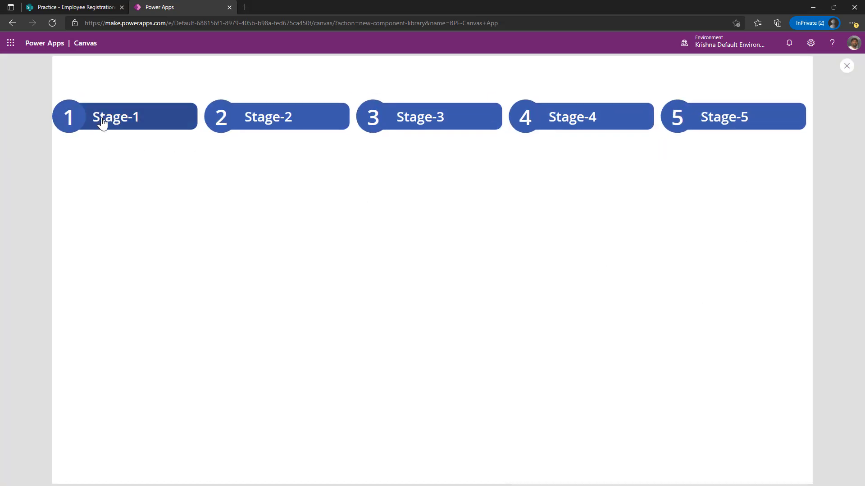
left_click(221, 121)
left_click(417, 119)
left_click(562, 123)
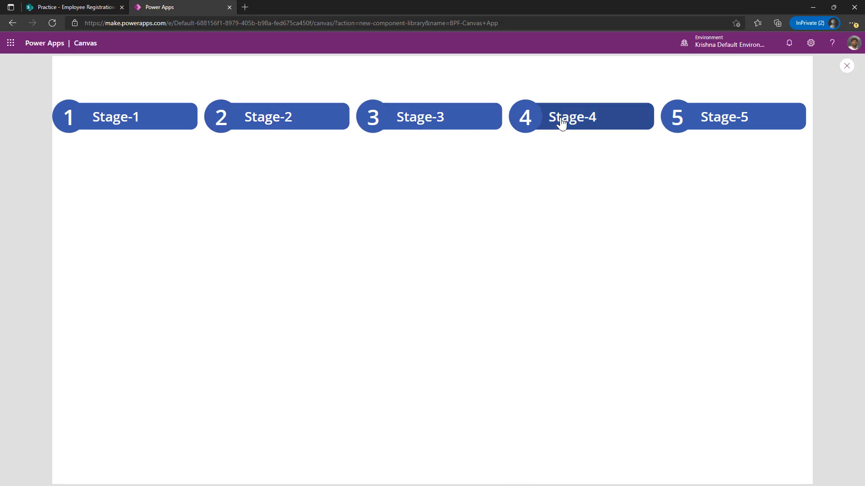
key("Escape")
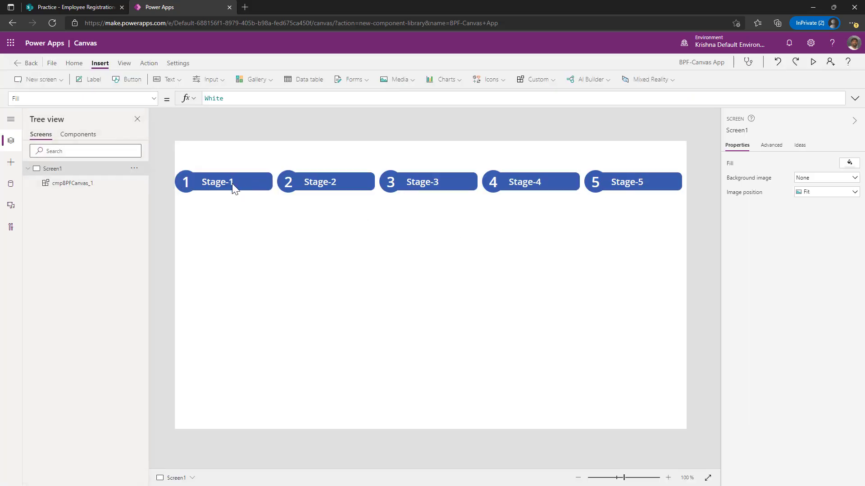
Return to the cmpBPFCanvas component and rename its stage title button as btnStageTittle
left_click(78, 134)
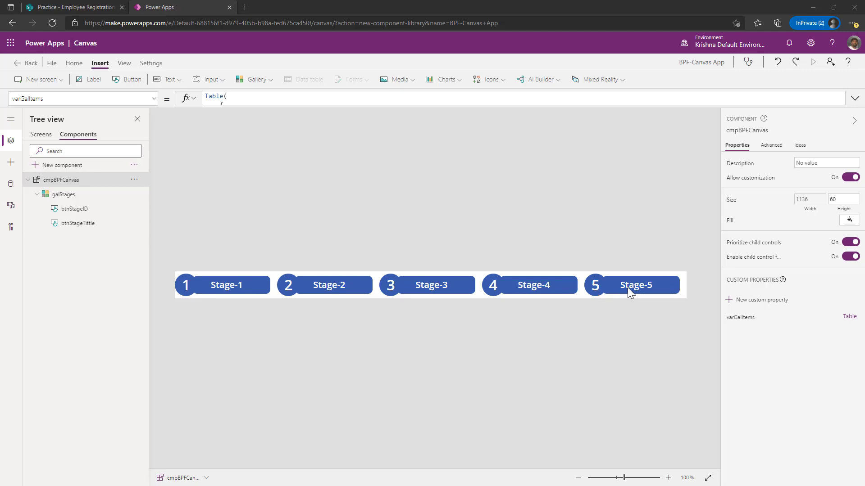
Create a custom input property named varErrorClr with the Color data type on cmpBPFCanvas
left_click(756, 300)
triple_click(652, 158)
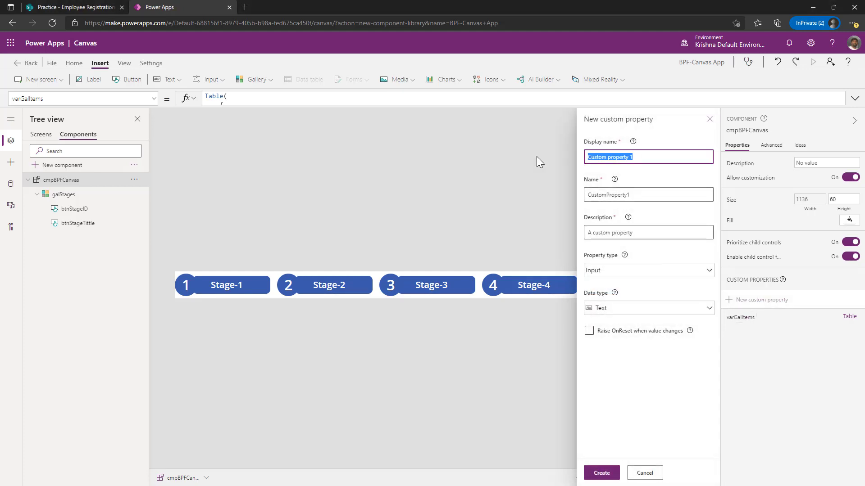
type("varErrorClr")
left_click(599, 270)
left_click(606, 287)
left_click(627, 310)
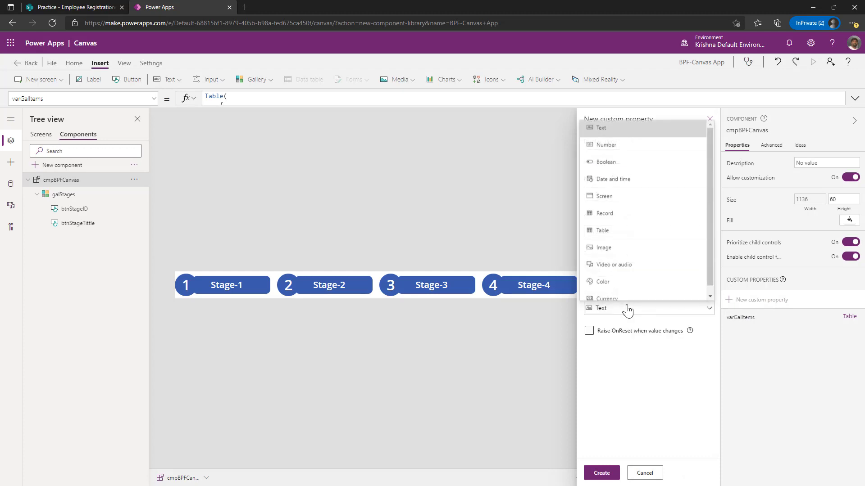
left_click(618, 282)
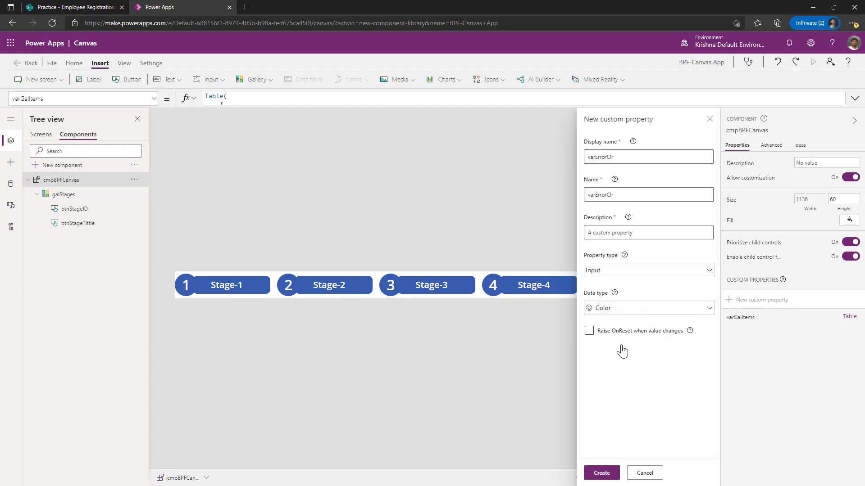
left_click(613, 471)
Set the default value of the varErrorClr property to RGBA(255, 0, 0, 1)
left_click(742, 338)
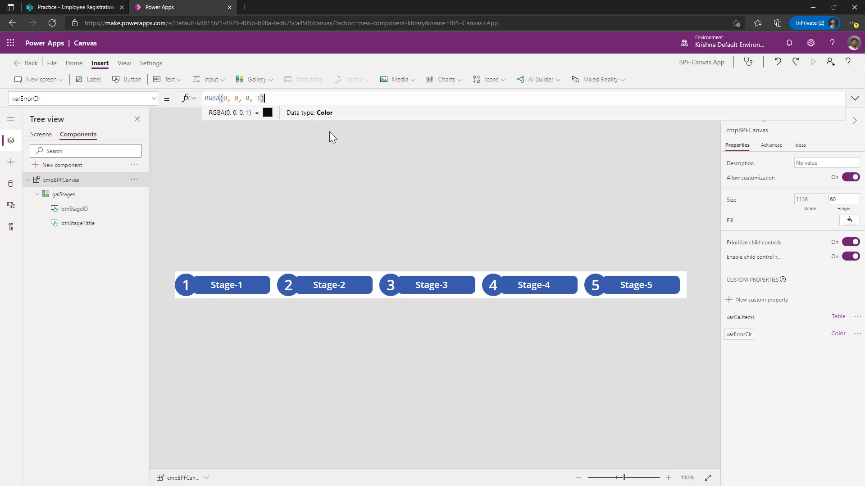
key("Left")
key("Left")
key("Left")
key("Left")
key("Left")
key("Left")
key("Left")
key("Left")
key("Left")
key("Left")
key("Left")
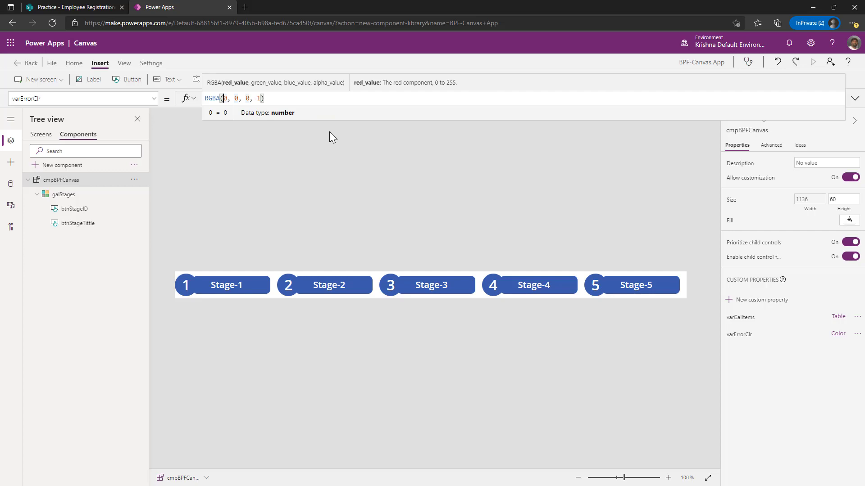
key("Delete")
type("255")
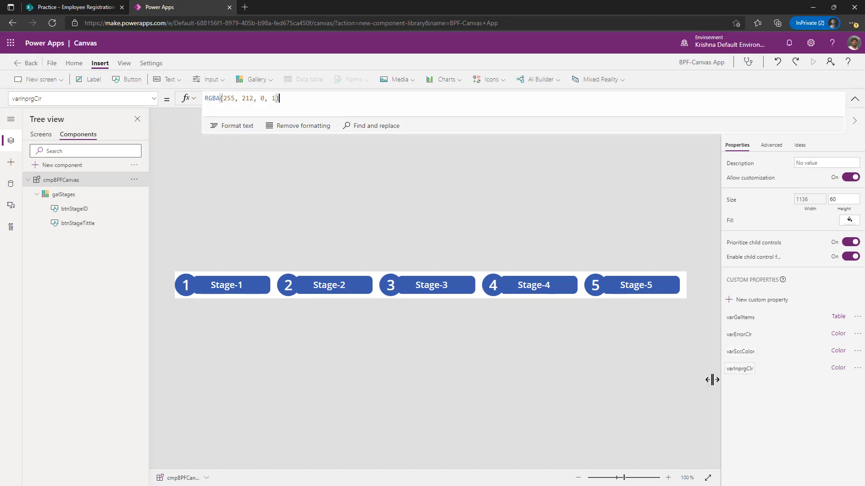
Begin a conditional Fill formula for btnStageID with an If test on ThisItem.IsCrrStage
left_click(84, 211)
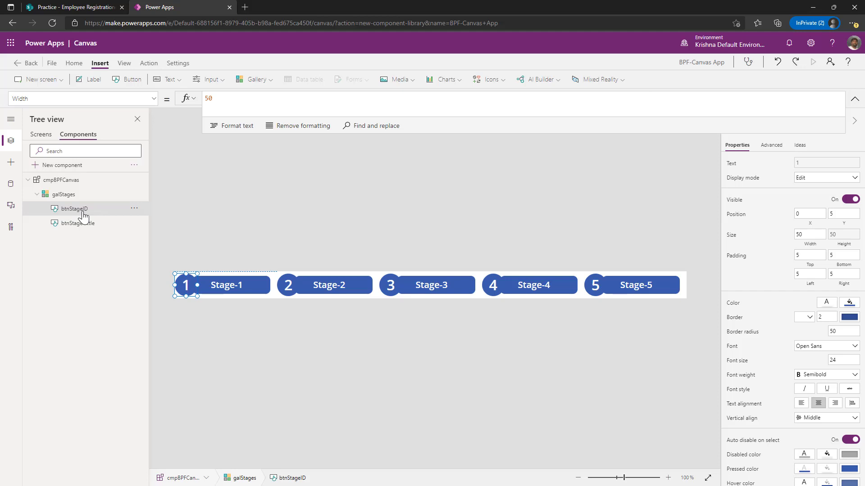
left_click(101, 100)
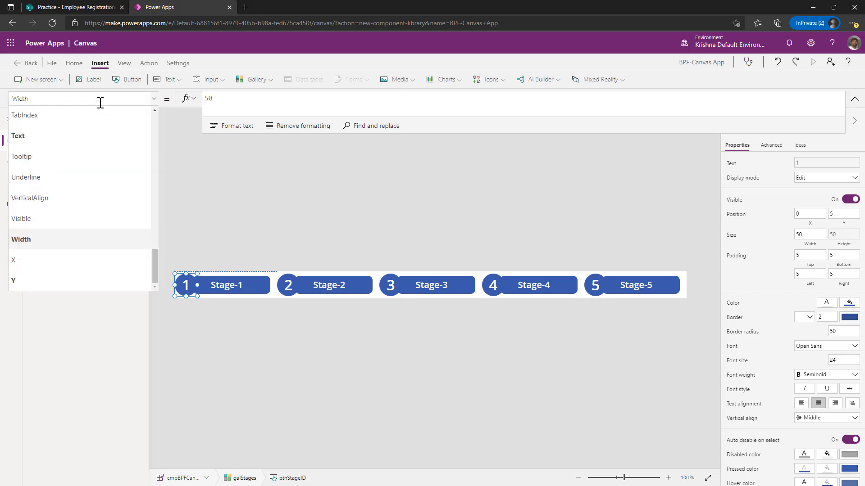
type("Fill")
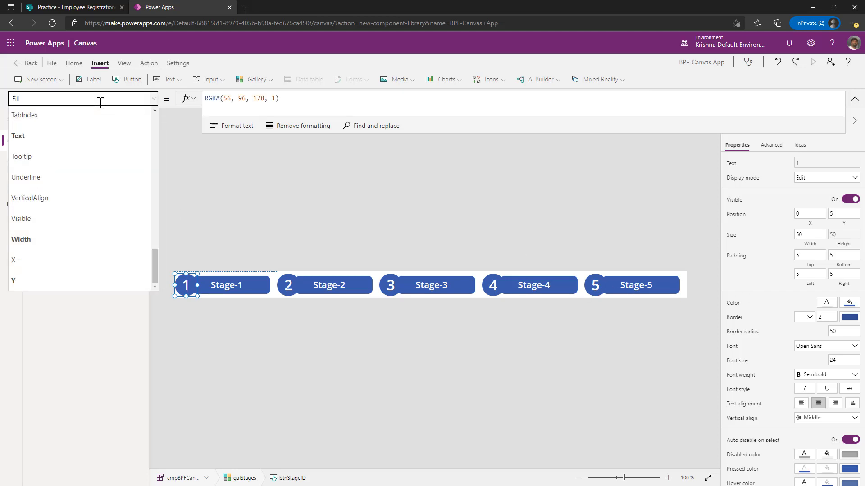
left_click(369, 102)
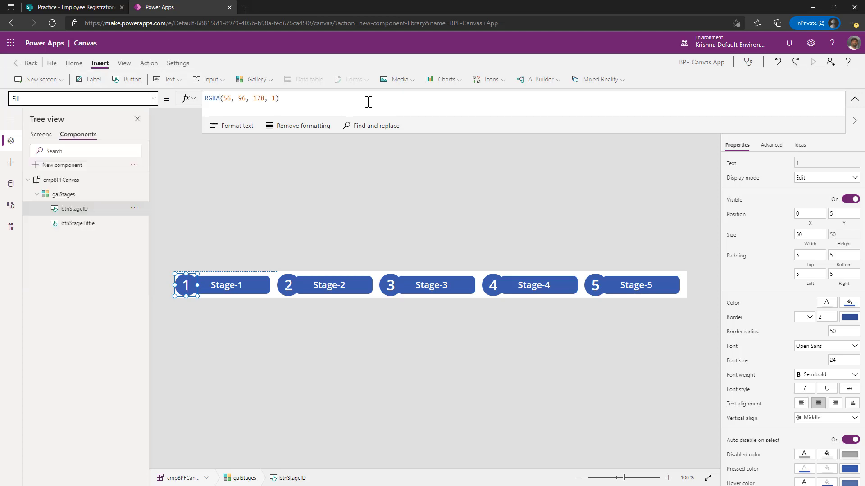
key("ctrl+a")
key("BackSpace")
left_click(368, 102)
key("Return")
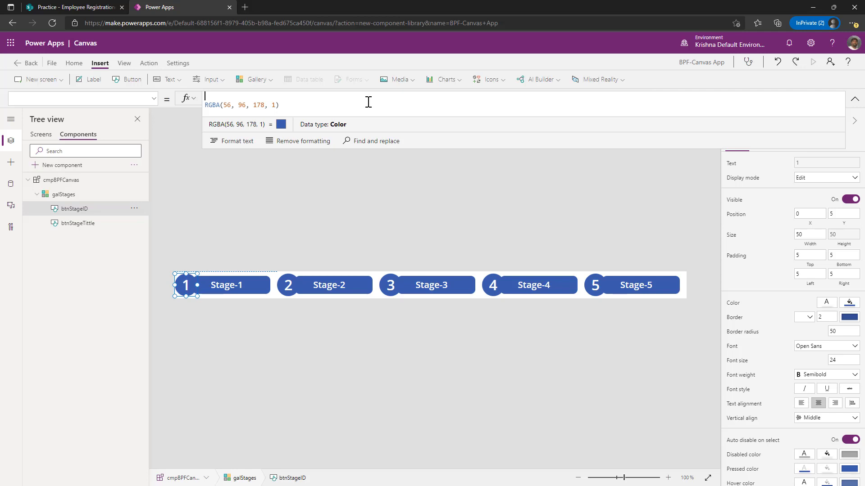
type("If(thi")
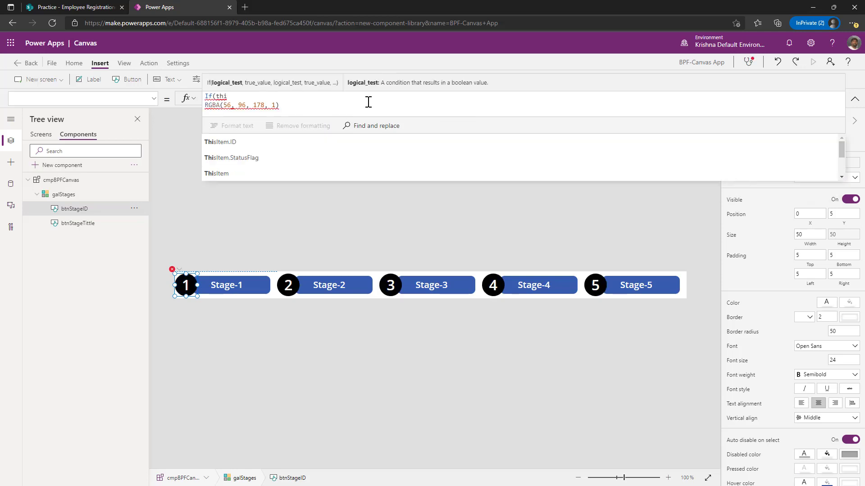
key("Down")
key("Down")
key("Tab")
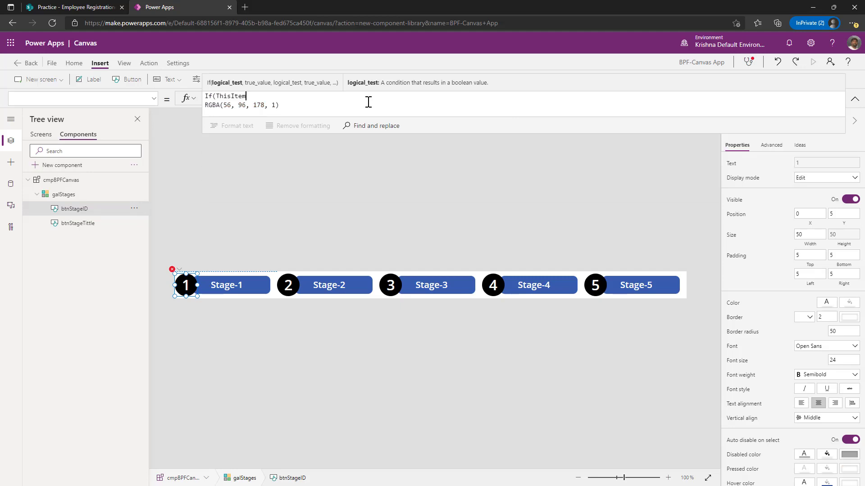
type(".is")
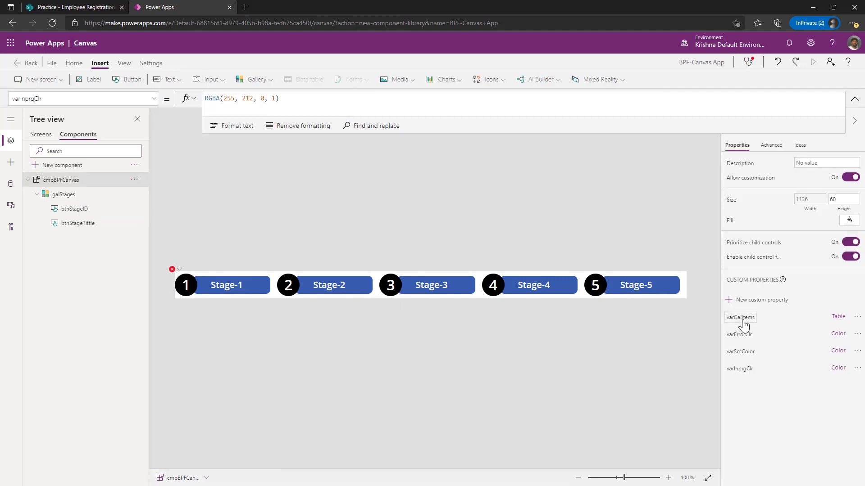
Review the columns and rows of the varGalItems default table, including IsCrrStage and StatusFlag
left_click(743, 324)
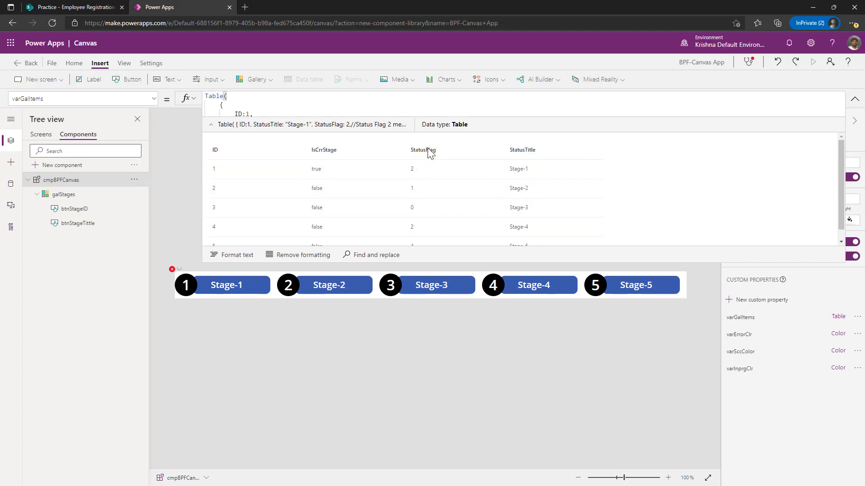
scroll(421, 227, "down", 1)
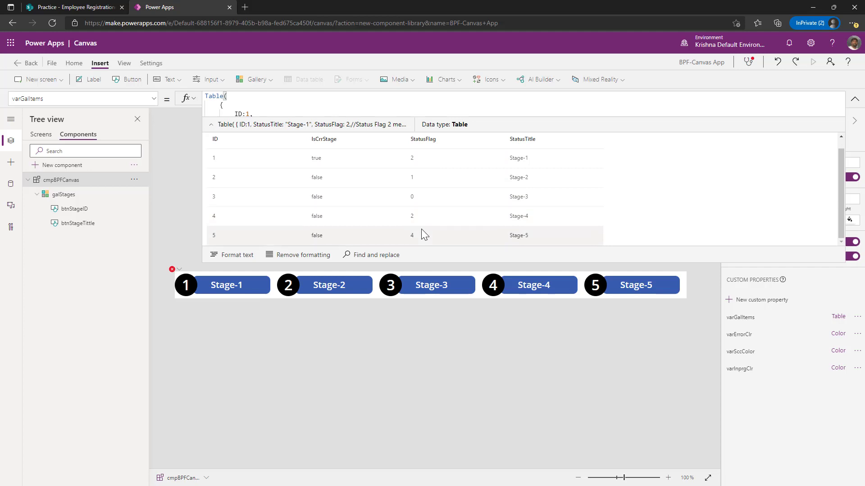
Complete btnStageID's Fill formula: varInprgClr for the current stage, otherwise varErrorClr for StatusFlag 0, varSccColor for 2, and RGBA(116,116,116,1) for the rest
left_click(179, 270)
left_click(188, 282)
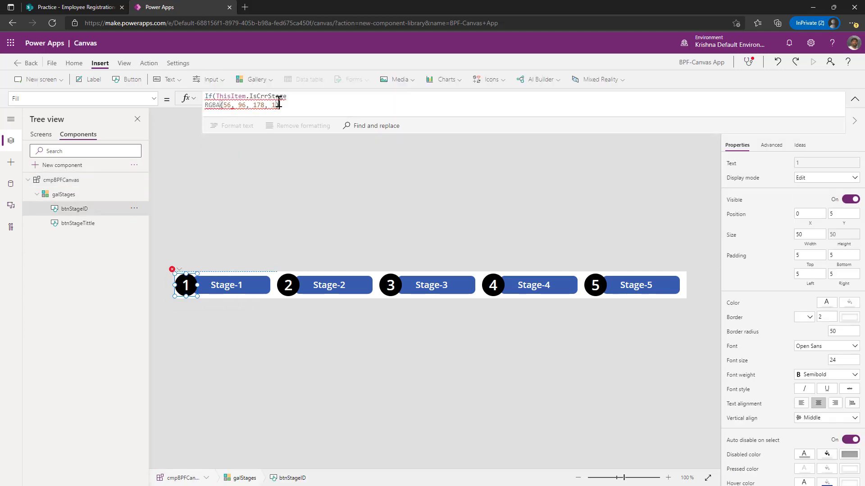
left_click(303, 99)
type(",cmp")
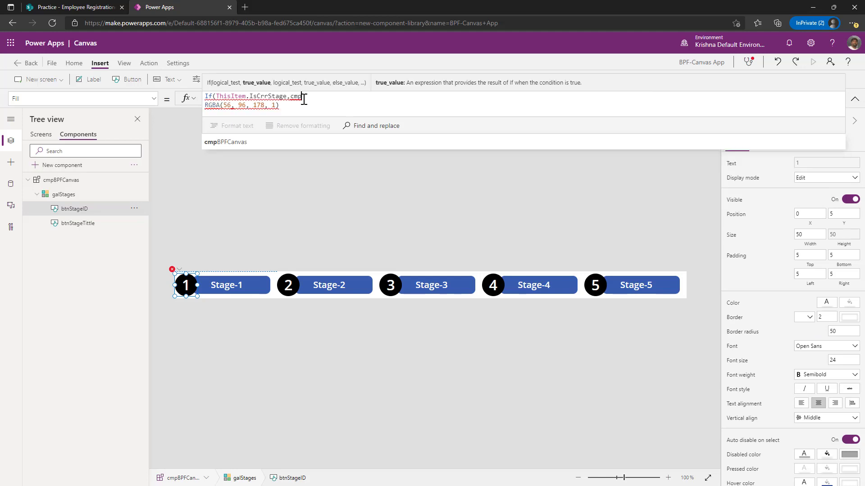
type("BPFCanvas.")
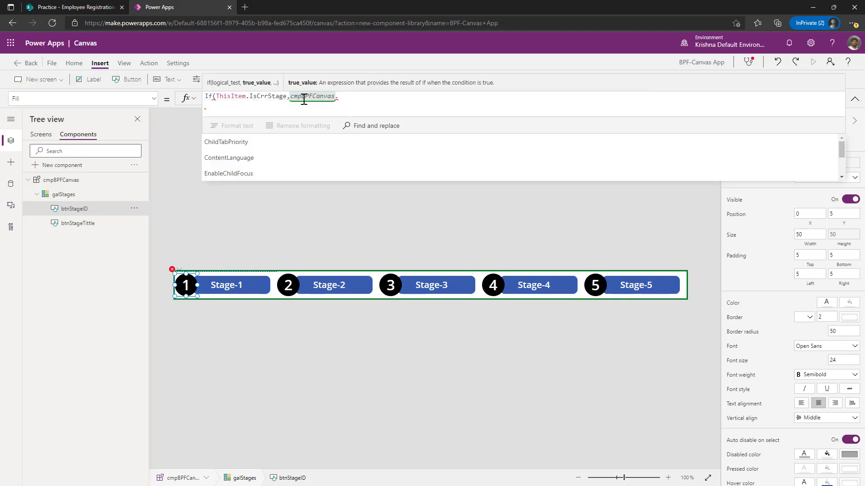
type("varInprgClr")
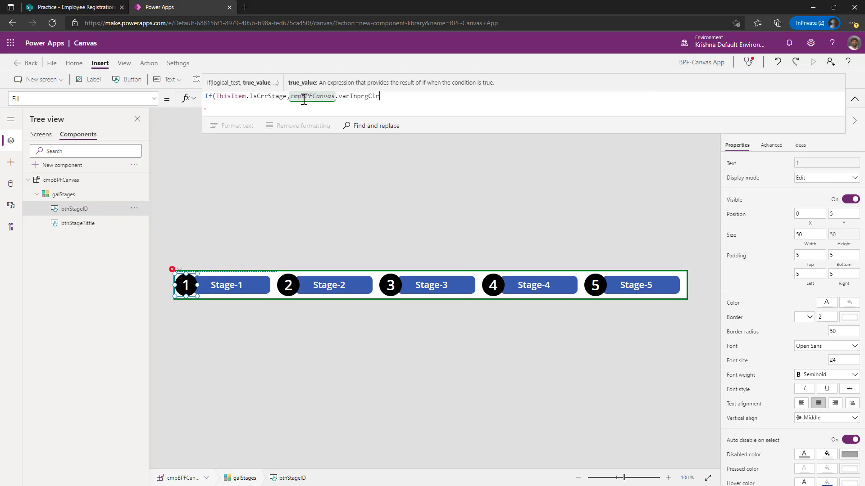
type(",")
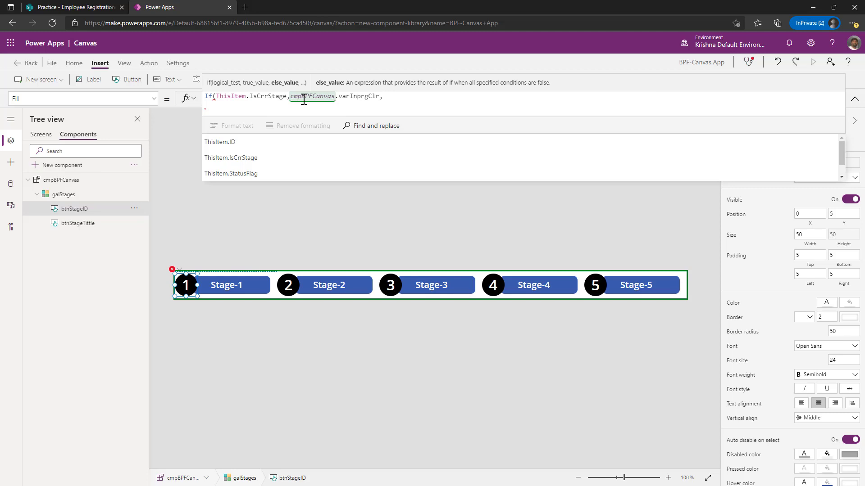
key("ctrl+a")
type("If(     ThisItem.IsCrrStage,     cmpBPFCanvas.varInprgClr,     If(         ThisItem.StatusFlag = 0,         cmpBPFCanvas.varErrorClr,         ThisItem.StatusFlag = 2,         cmpBPFCanvas.varSccColor,         RGBA(116,116,116,1)     ) )")
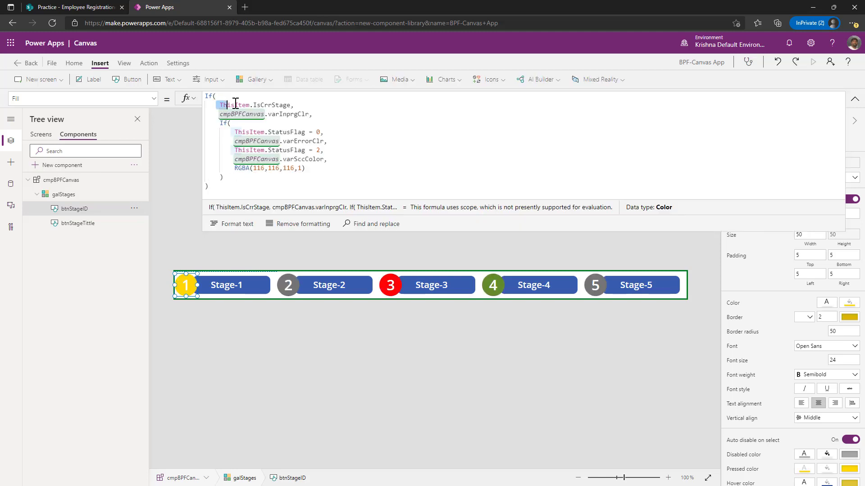
Examine the current-stage test, the in-progress color and the nested StatusFlag conditions in btnStageID's Fill formula
left_click_drag(220, 105, 290, 103)
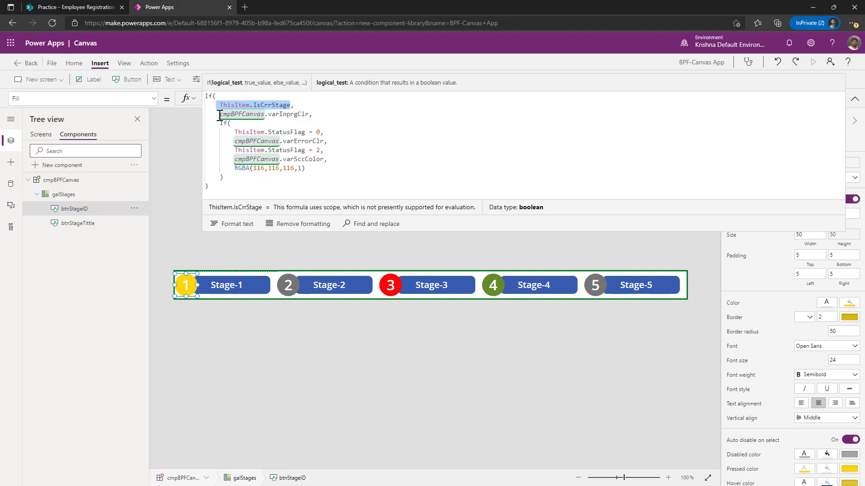
left_click_drag(220, 114, 310, 113)
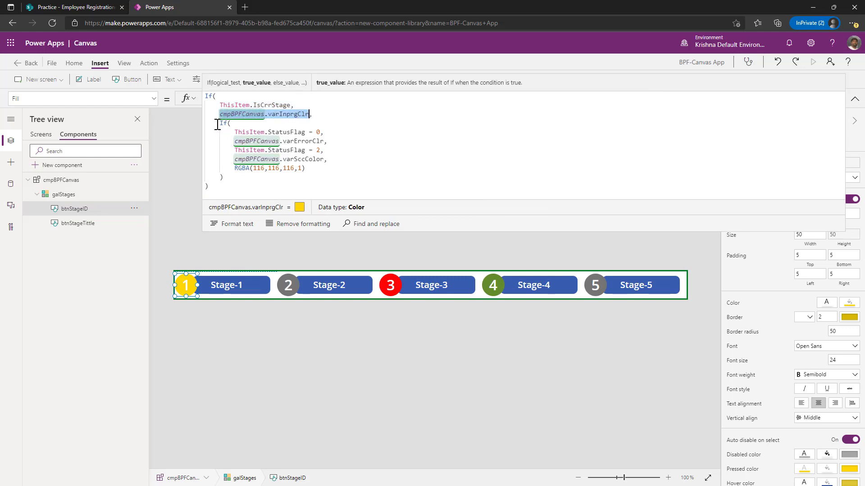
left_click_drag(217, 122, 228, 178)
left_click(272, 180)
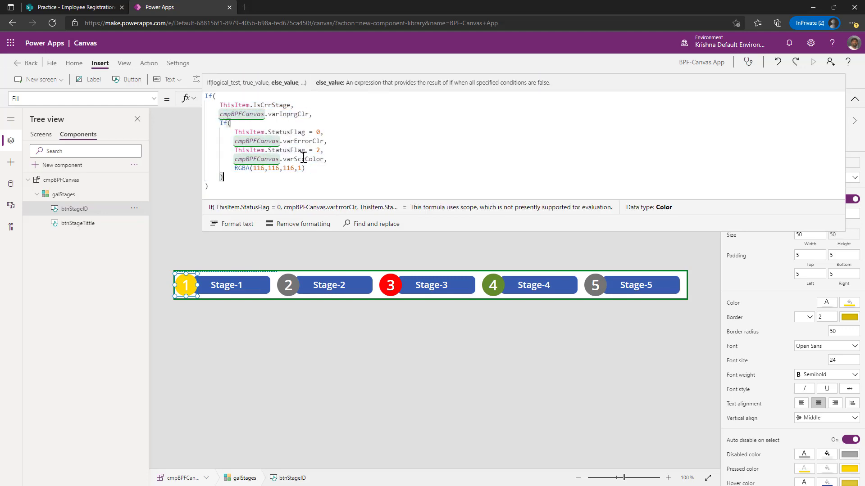
double_click(291, 132)
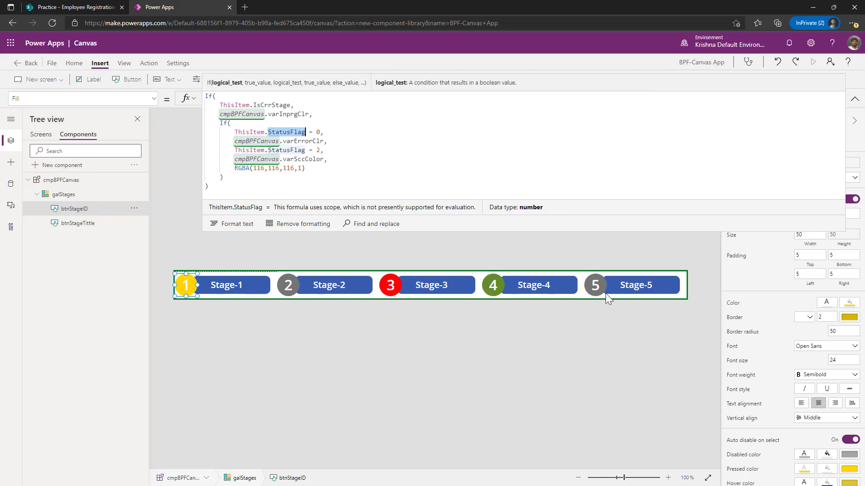
left_click(260, 287)
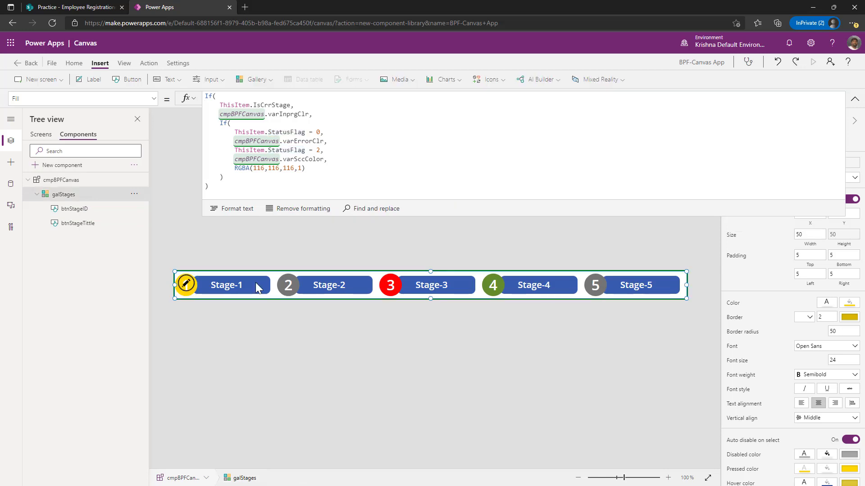
left_click(73, 211)
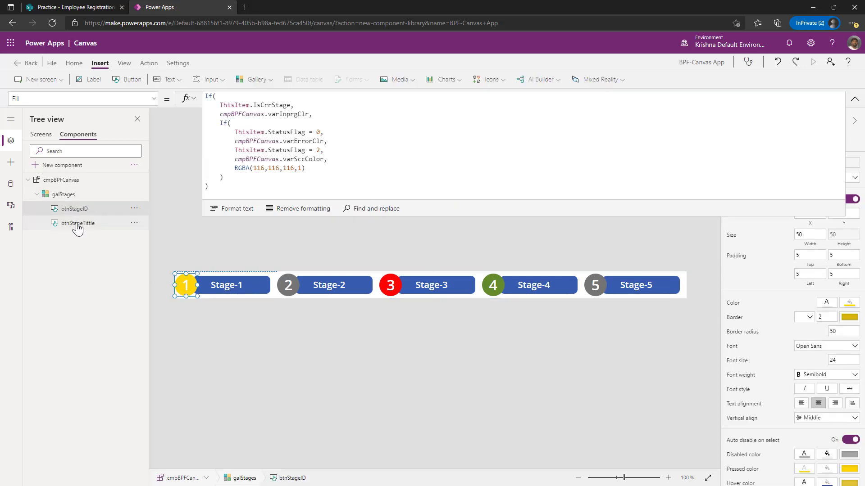
Set btnStageTittle's Fill to 75% ColorFade shades: varInprgClr for current with StatusFlag 4, otherwise varErrorClr for 0, varSccColor for 2, else RGBA(116,116,116,1)
left_click(78, 225)
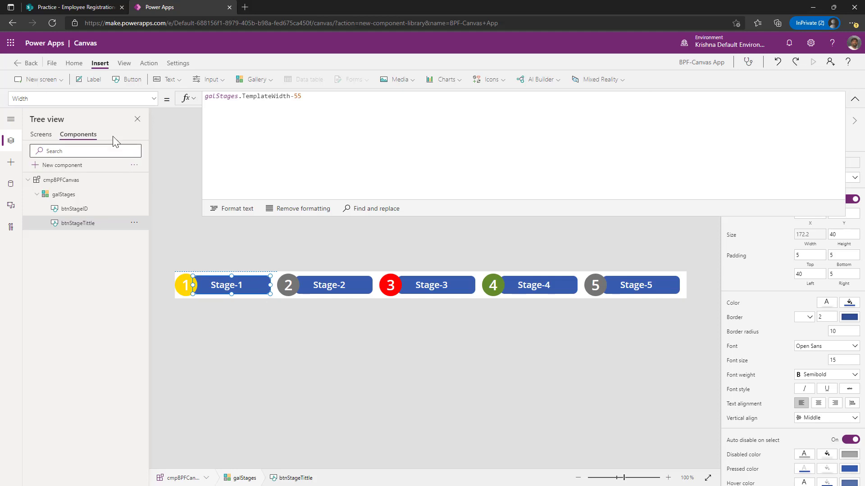
left_click(103, 99)
type("Fill")
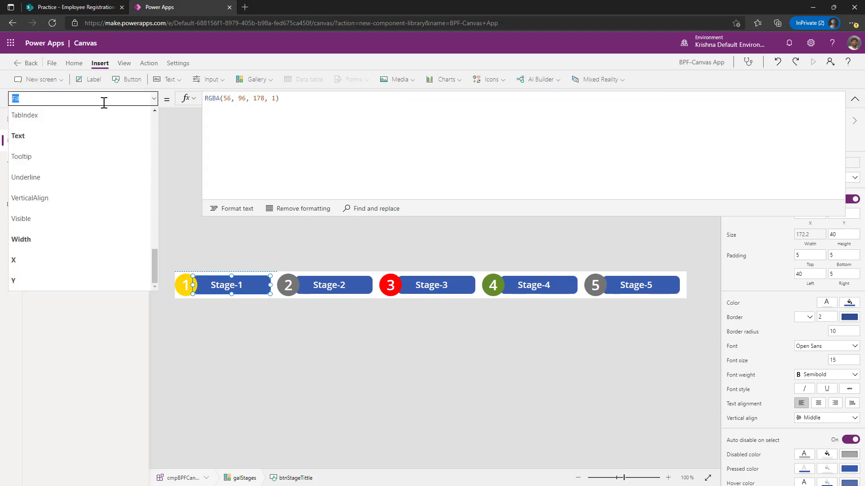
left_click(104, 102)
left_click(346, 129)
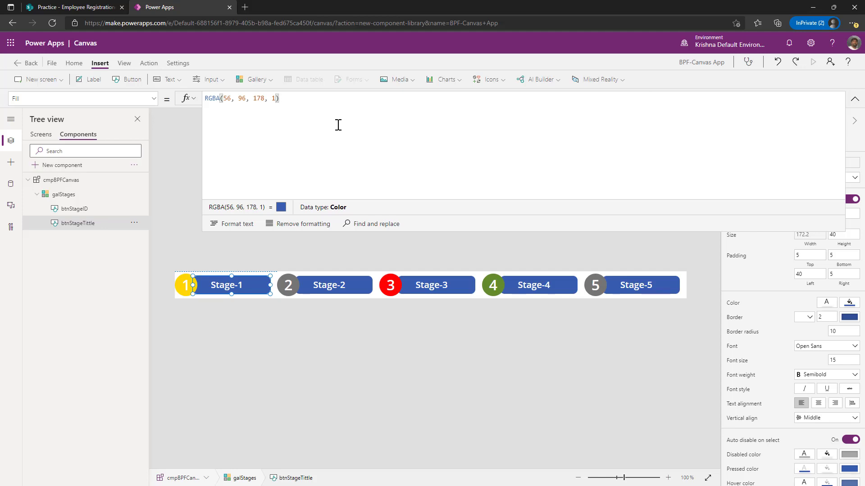
key("ctrl+a")
type("If(     ThisItem.IsCrrStage And ThisItem.StatusFlag=4,     ColorFade(cmpBPFCanvas.varInprgClr,75%),     If(         ThisItem.StatusFlag = 0,         ColorFade(cmpBPFCanvas.varErrorClr,75%),         ThisItem.StatusFlag = 2,         ColorFade(cmpBPFCanvas.varSccColor,75%),         ColorFade(RGBA(116,116,116,1),75%)     ) )")
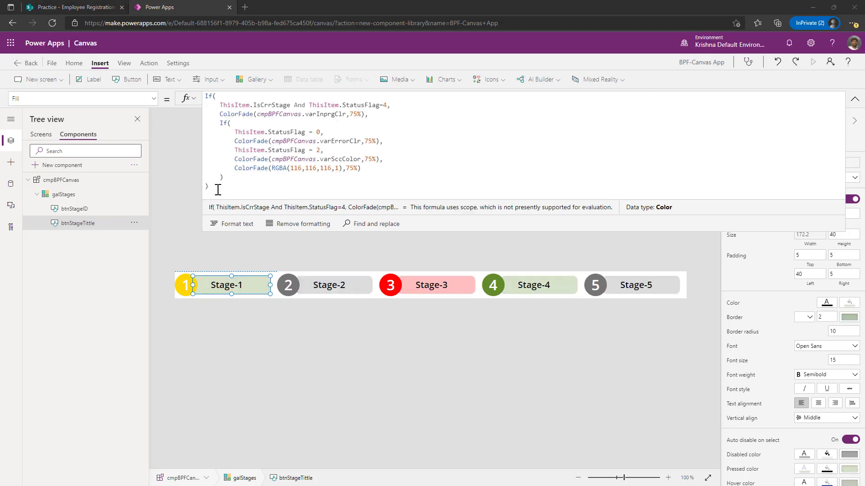
Examine the current-stage condition and the ColorFade color and percentage arguments in btnStageTittle's Fill formula
left_click_drag(220, 105, 388, 105)
left_click(311, 106)
left_click(332, 114)
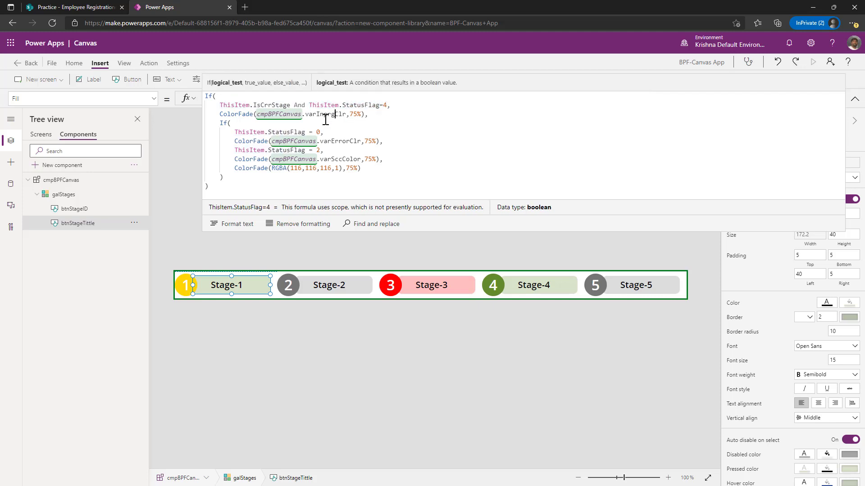
left_click_drag(219, 114, 363, 114)
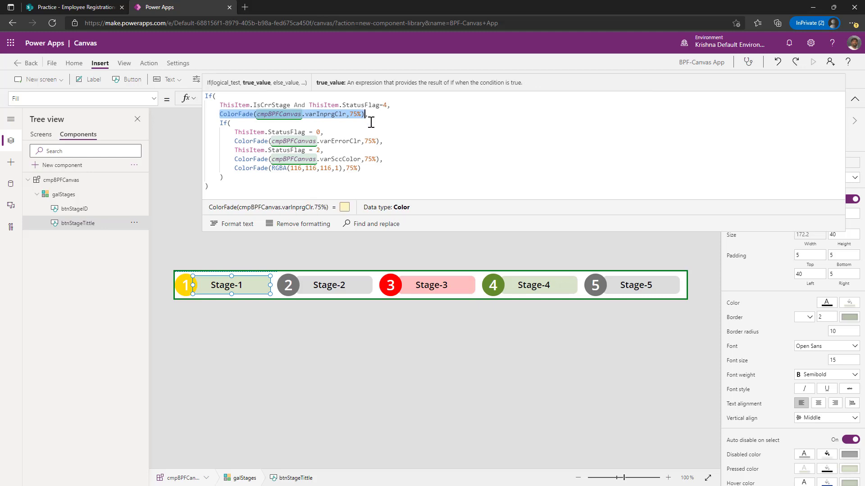
left_click(230, 123)
double_click(240, 116)
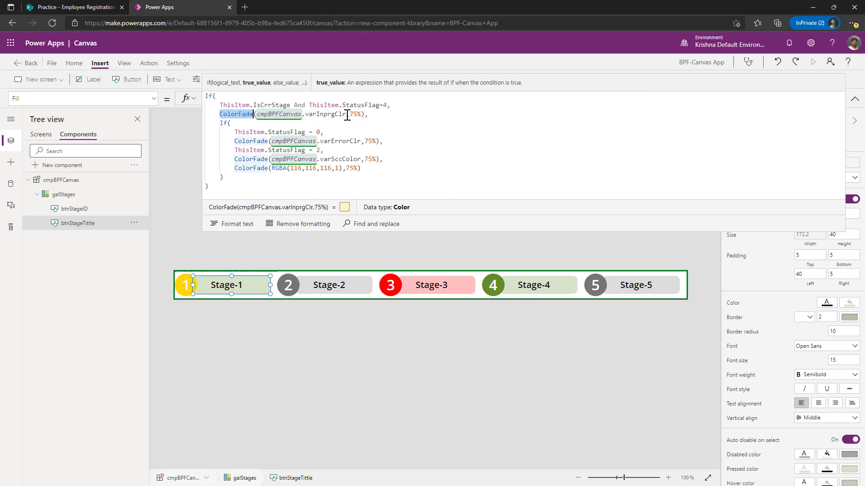
left_click_drag(349, 114, 363, 116)
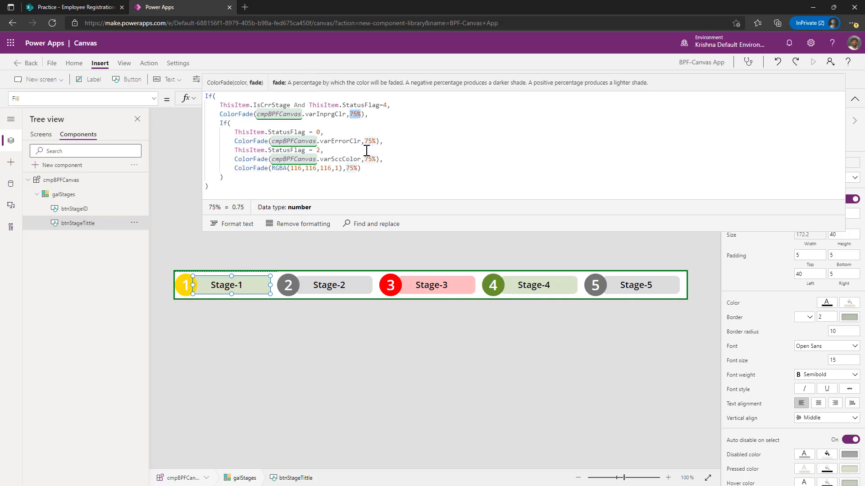
Try a 0% fade for varErrorClr in btnStageTittle's Fill formula and restore it to 75%
left_click(227, 189)
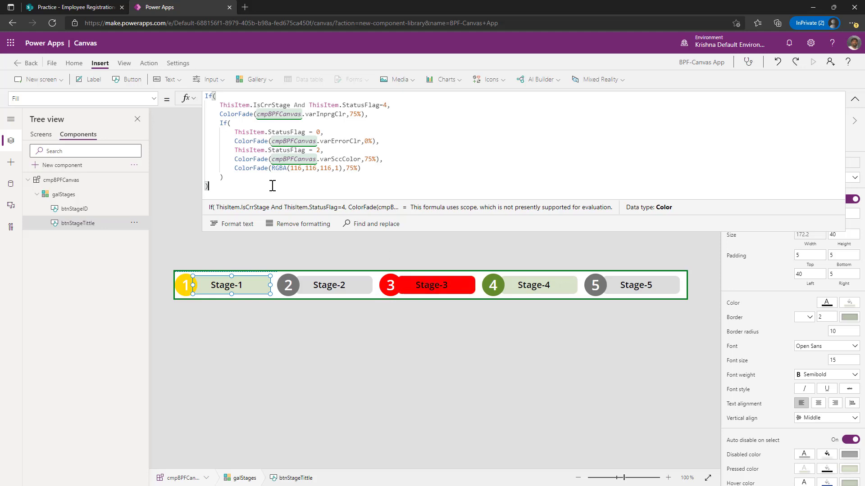
left_click(365, 141)
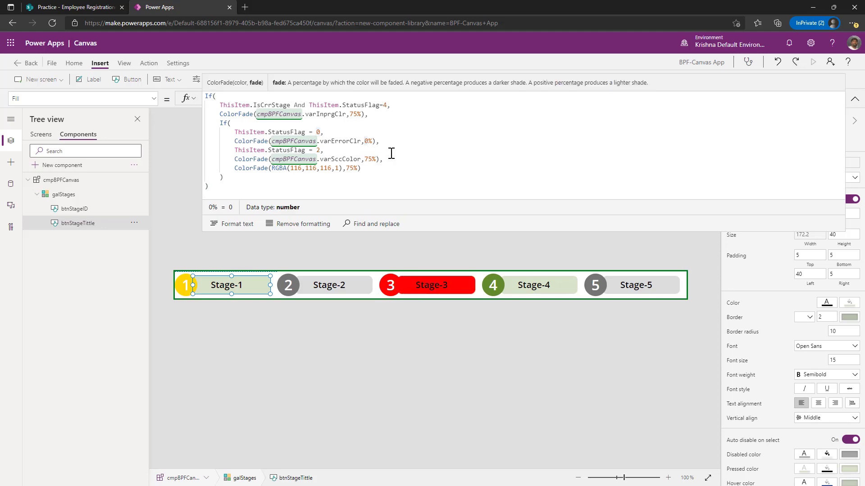
key("Delete")
type("75")
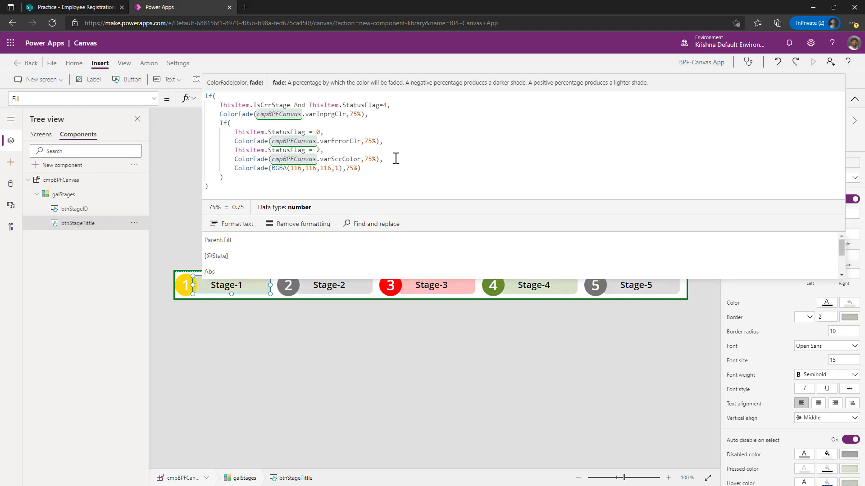
left_click(275, 191)
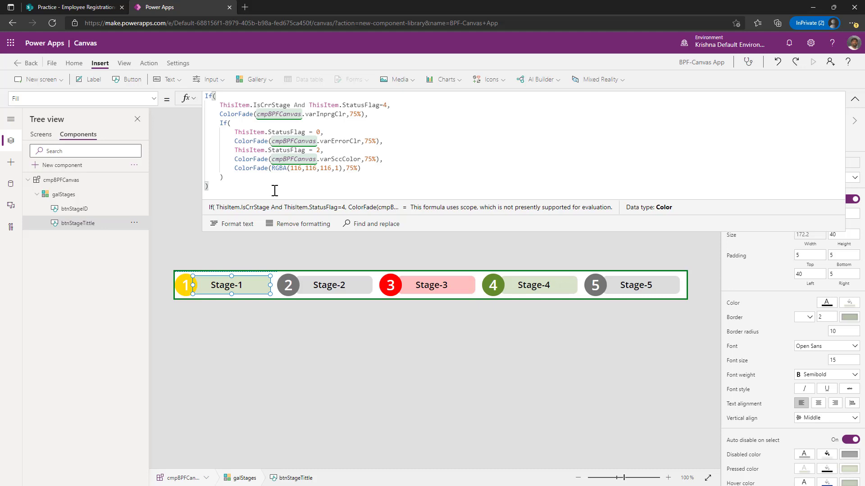
left_click(309, 344)
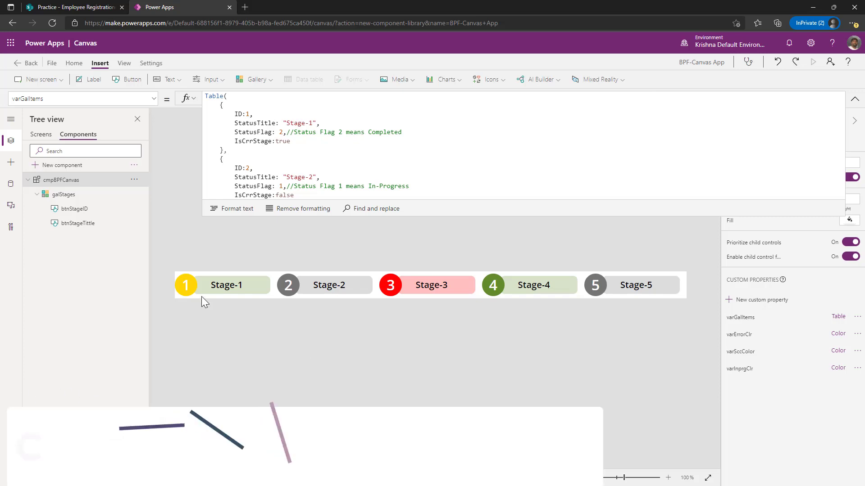
Create a custom output property varSelStageID of data type Number on the cmpBPFCanvas component
left_click(90, 214)
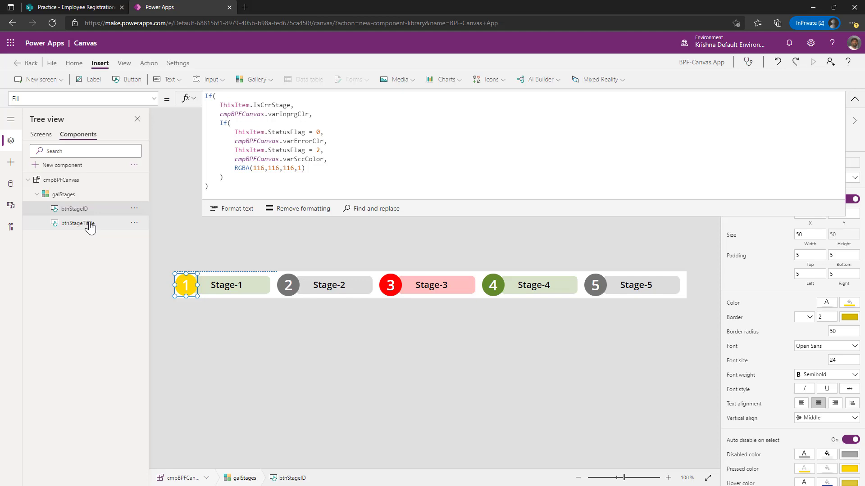
left_click(83, 180)
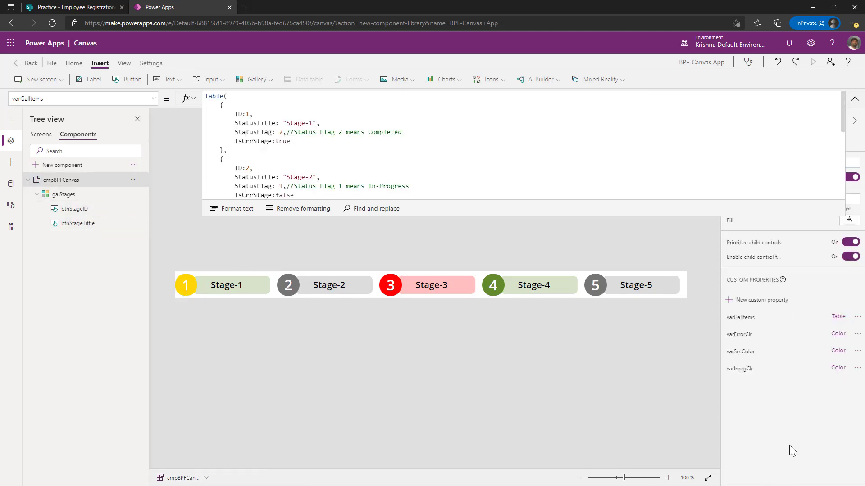
left_click(756, 301)
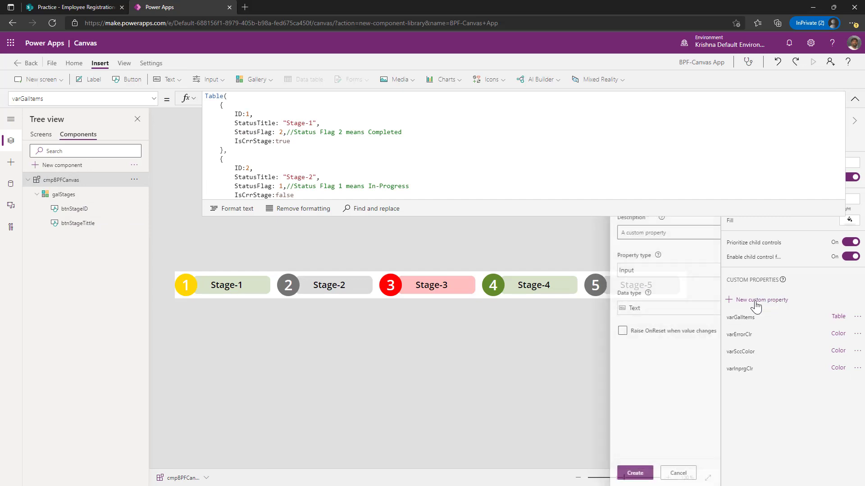
type("varSel")
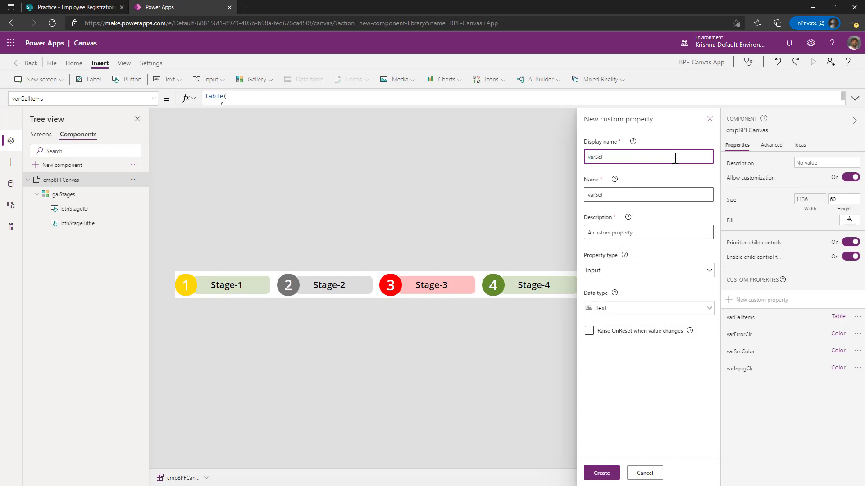
type("StageID")
left_click(617, 270)
left_click(610, 328)
left_click(623, 311)
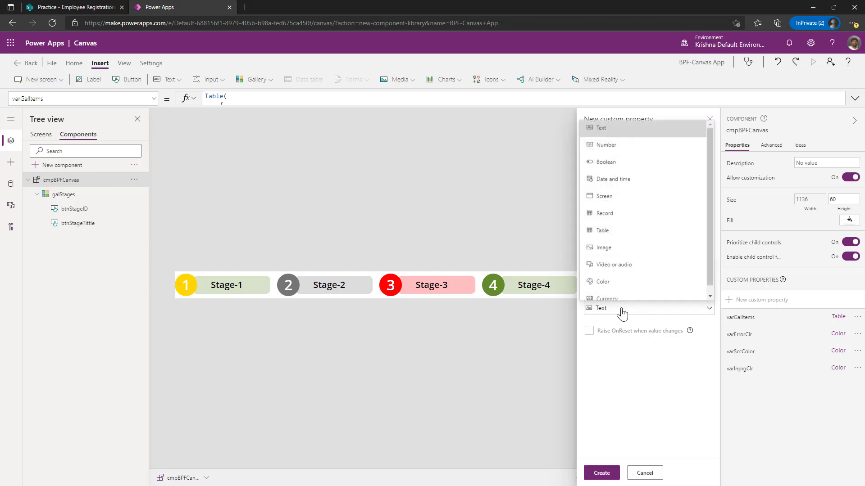
left_click(623, 148)
left_click(601, 473)
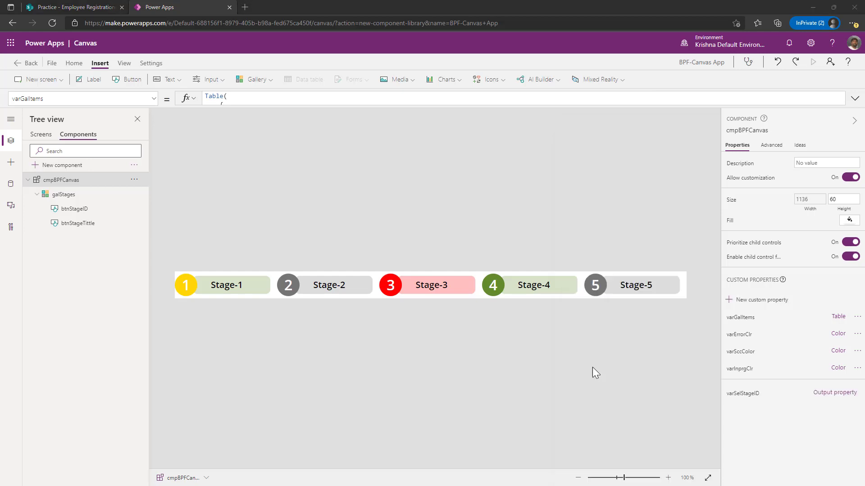
Create a custom output property varTglStag of data type Boolean on the cmpBPFCanvas component
left_click(760, 300)
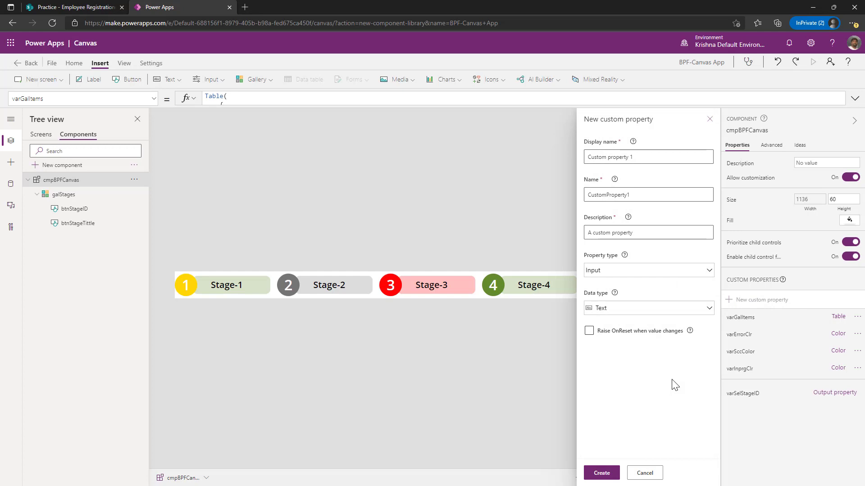
triple_click(643, 157)
type("varTglStag")
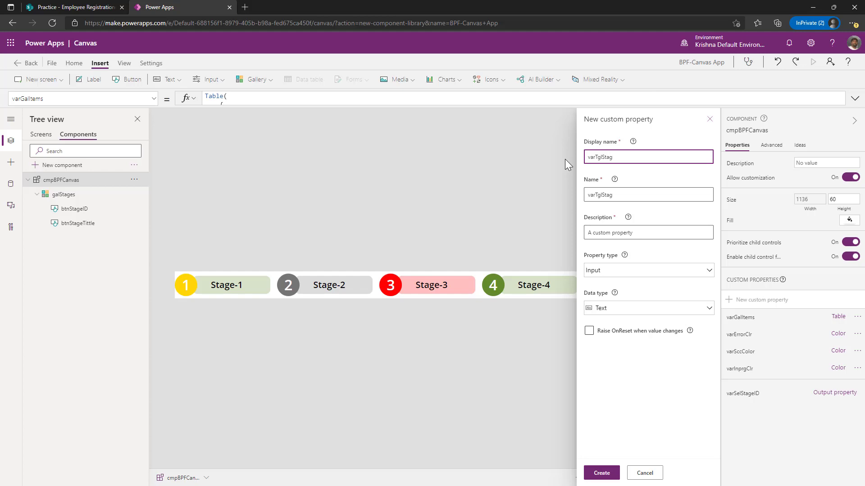
double_click(595, 157)
left_click(623, 158)
left_click_drag(623, 159, 564, 158)
left_click(658, 271)
left_click(611, 319)
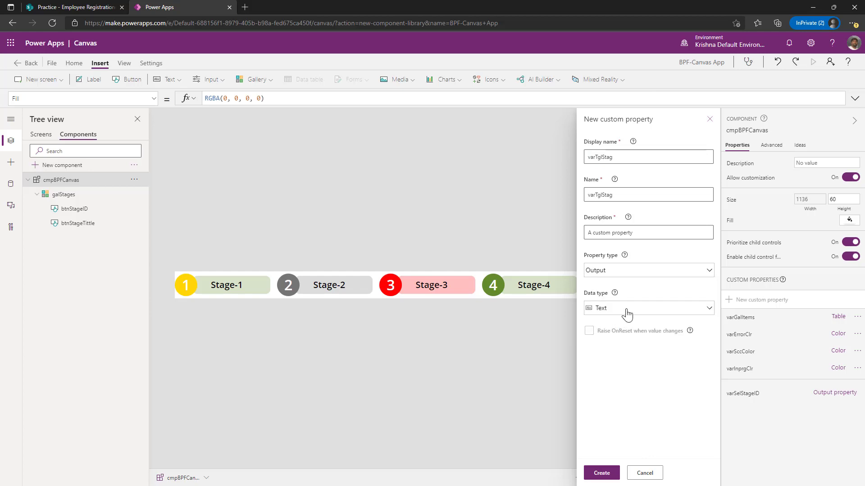
left_click(627, 314)
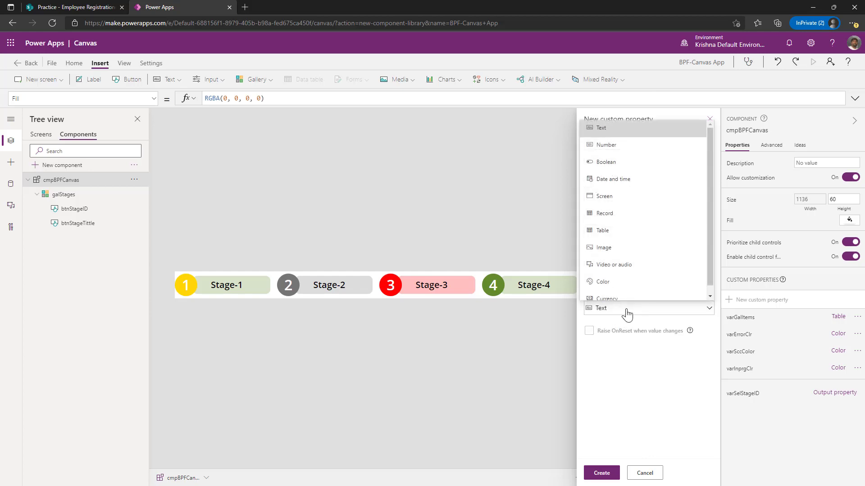
left_click(626, 163)
left_click(601, 474)
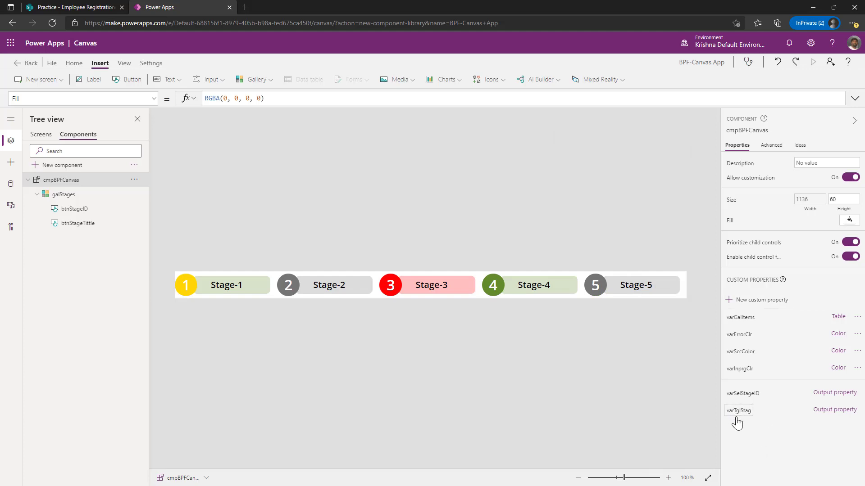
Group btnStageID and btnStageTittle inside galStages under the name grpStageBtns
left_click(739, 393)
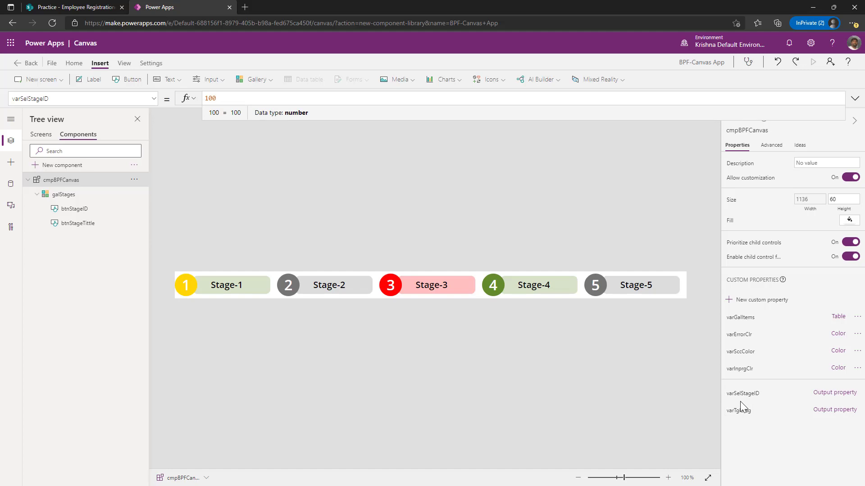
left_click(183, 292)
left_click(184, 292)
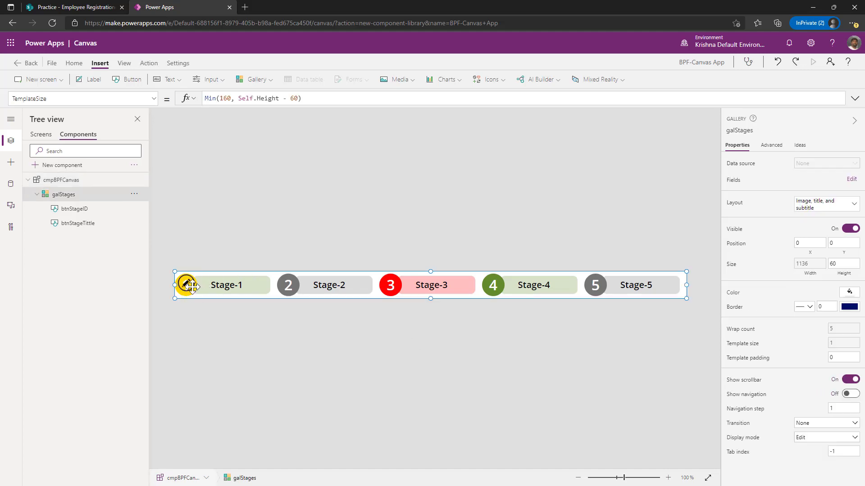
left_click(75, 227, "ctrl")
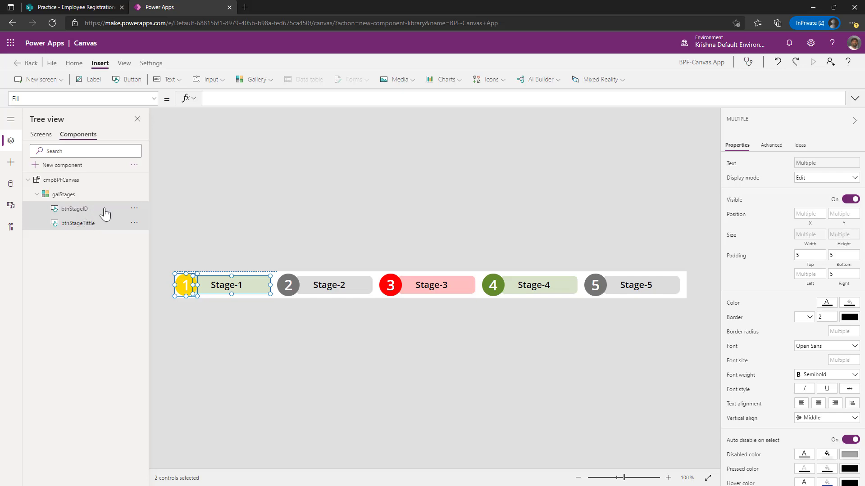
right_click(76, 209)
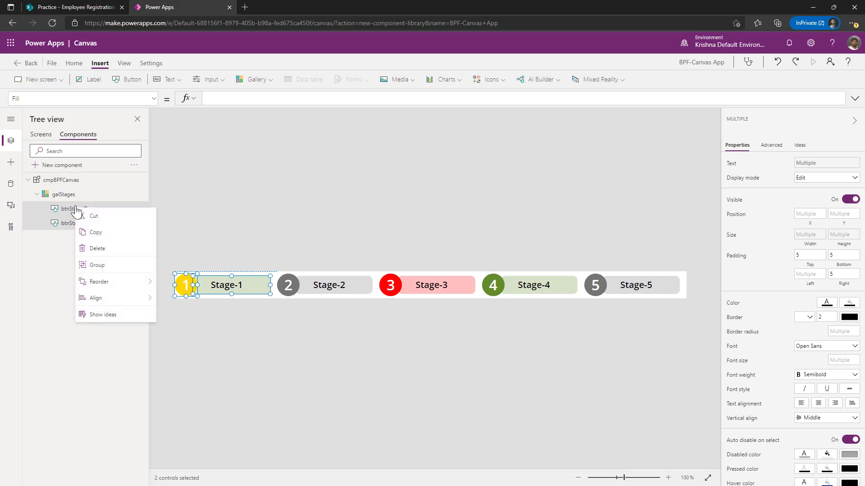
left_click(97, 265)
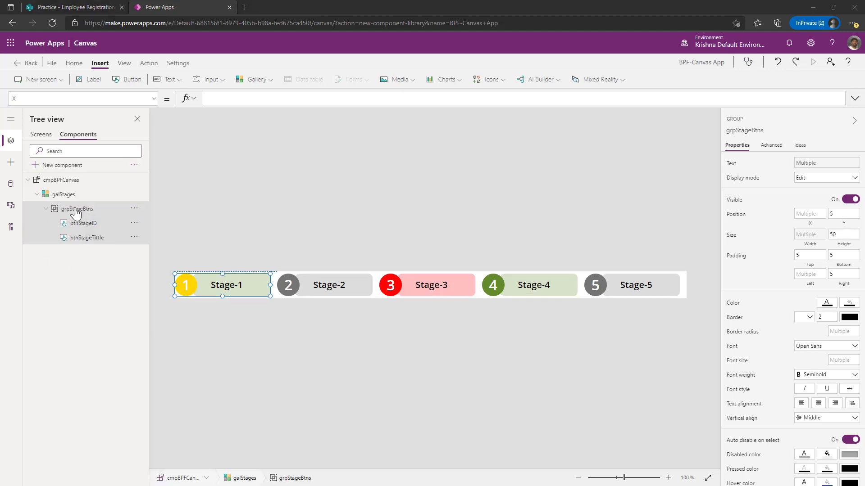
Set the OnSelect formula of grpStageBtns to Set(gvarSelID,ThisItem.ID)
left_click(101, 97)
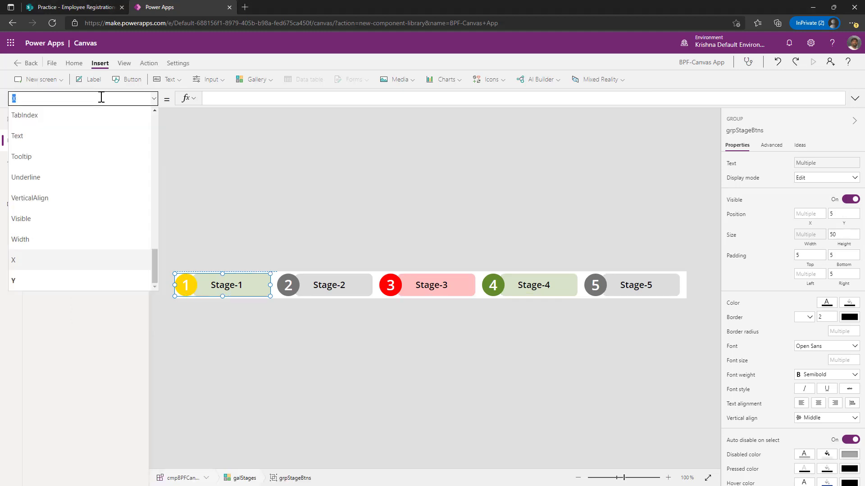
type("OnSelect")
key("Tab")
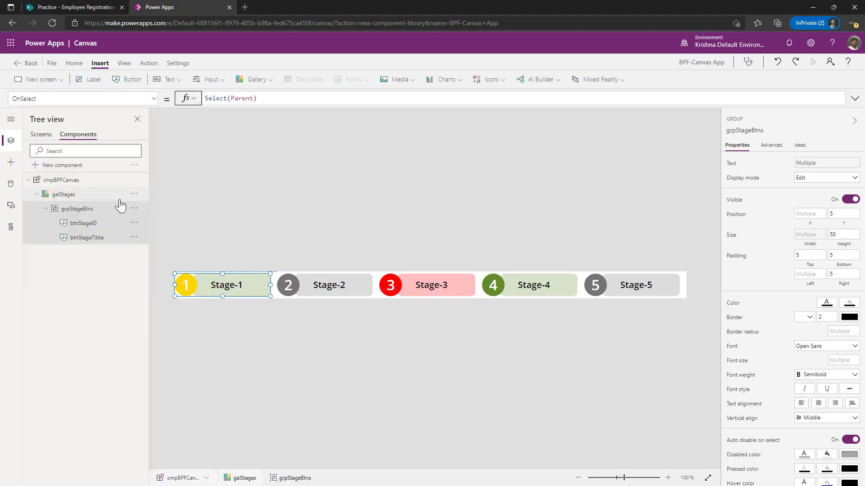
triple_click(231, 97)
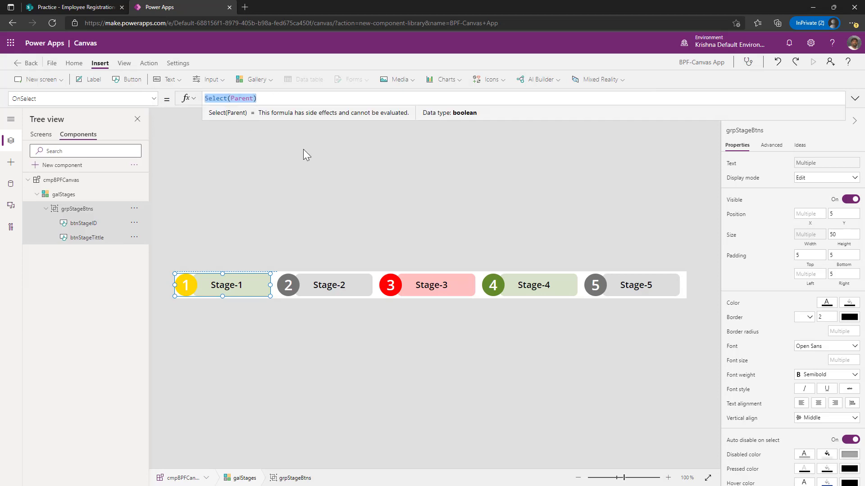
type("Set(")
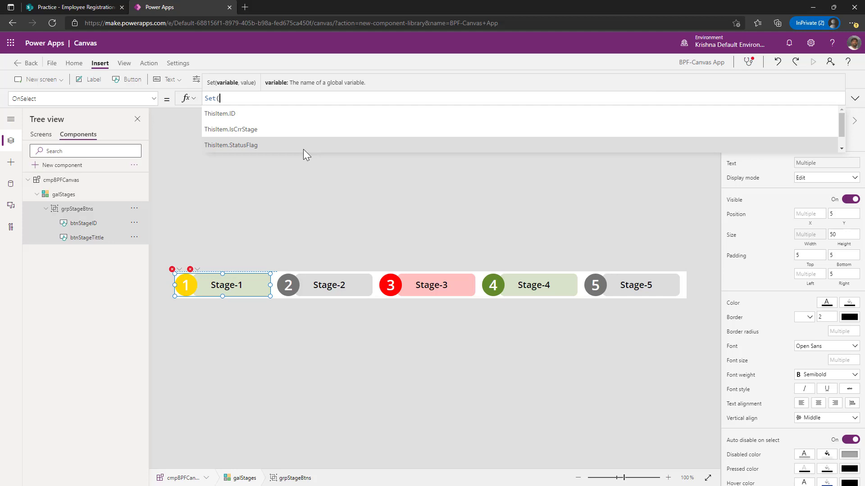
type("gvarSel")
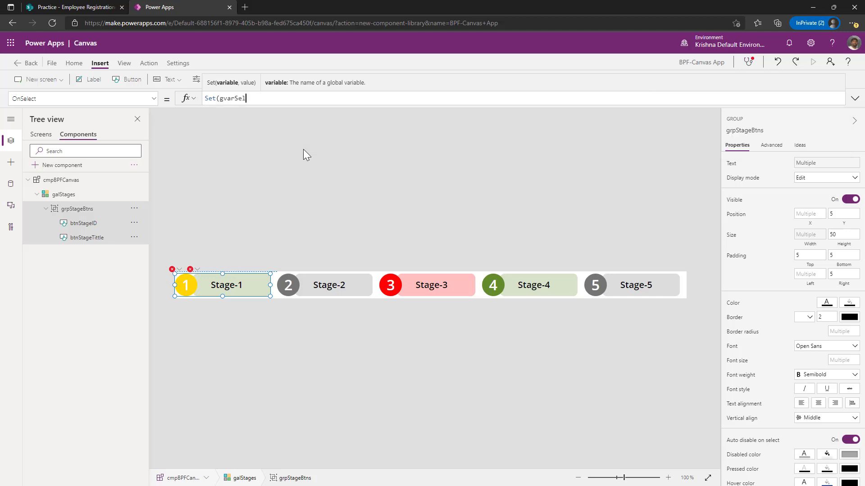
type("ID,")
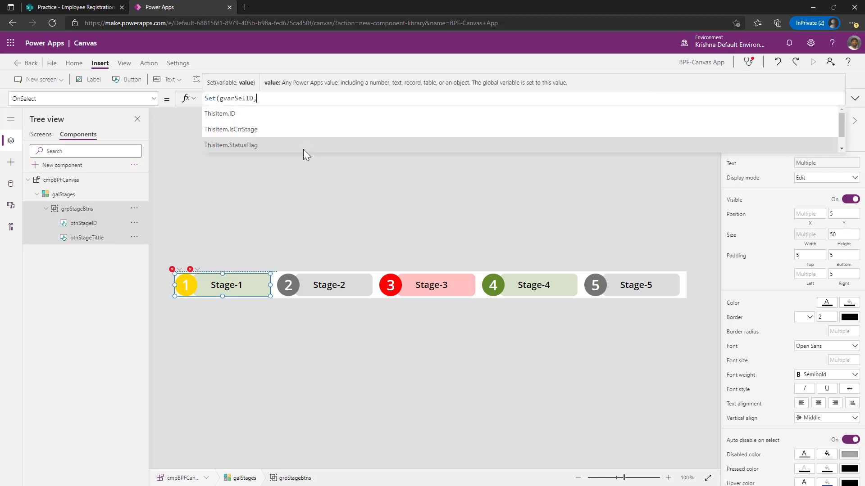
left_click(273, 115)
type(")")
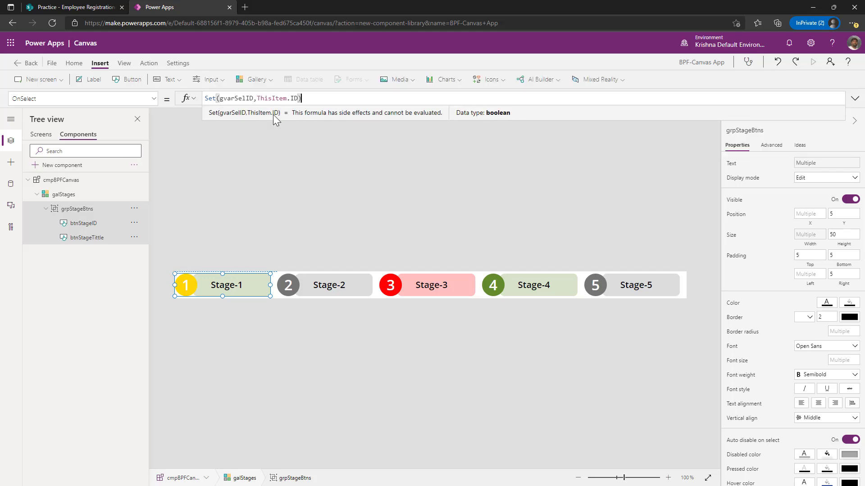
Copy the variable name gvarSelID and make it the value of the component's varSelStageID output property
double_click(232, 98)
key("ctrl+c")
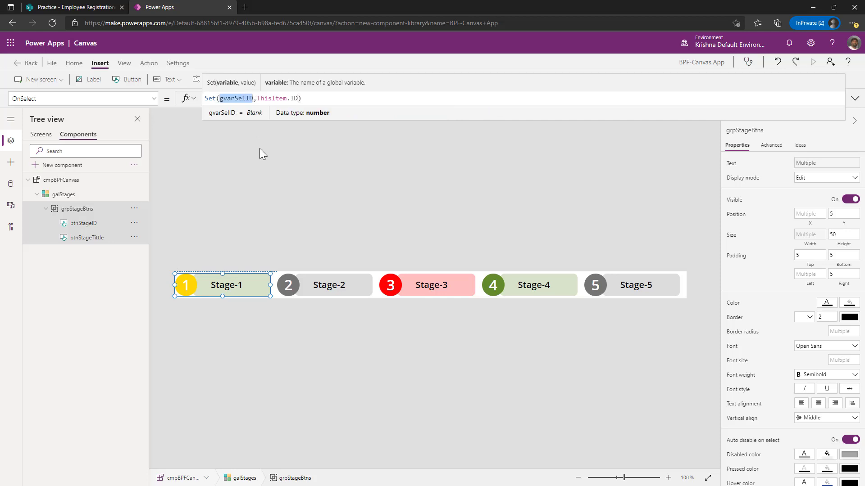
left_click(271, 117)
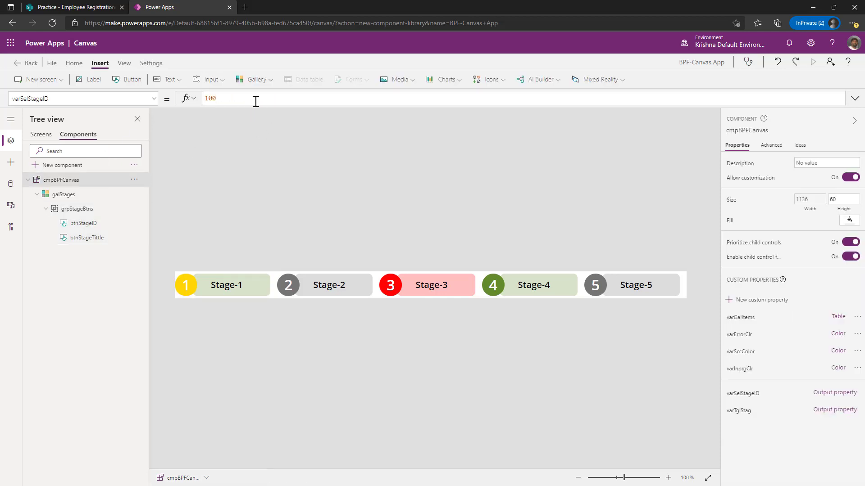
double_click(256, 101)
key("ctrl+v")
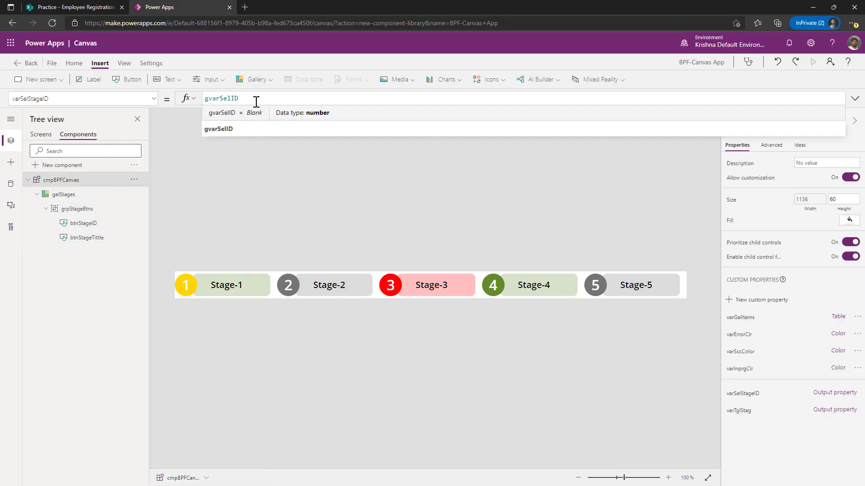
left_click(264, 200)
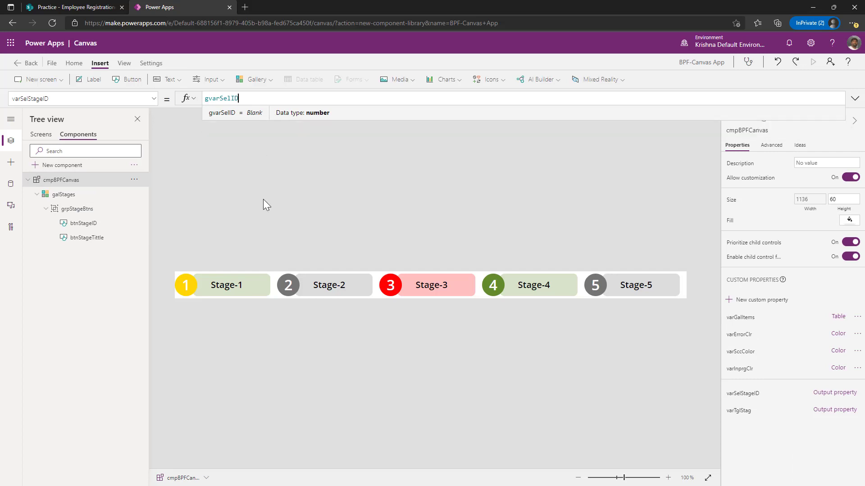
Append ;Set(gVarTglStg,!gVarTglStg) to the OnSelect formula of the grpStageBtns group
left_click(741, 411)
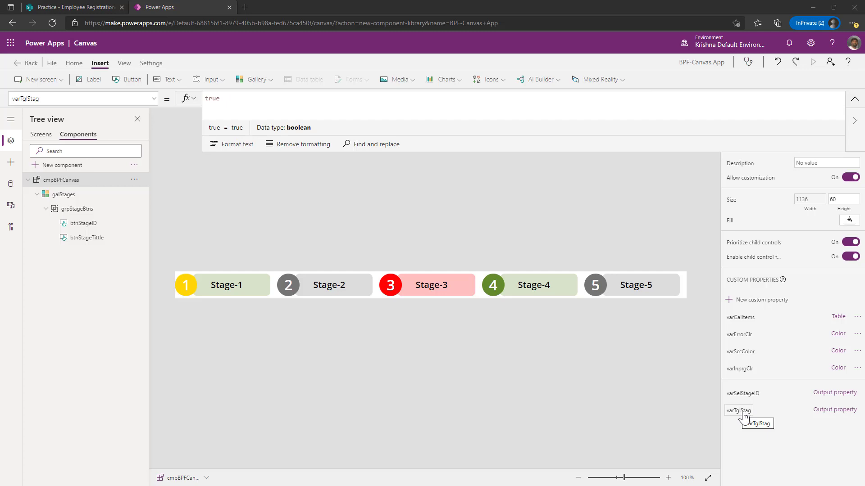
double_click(229, 103)
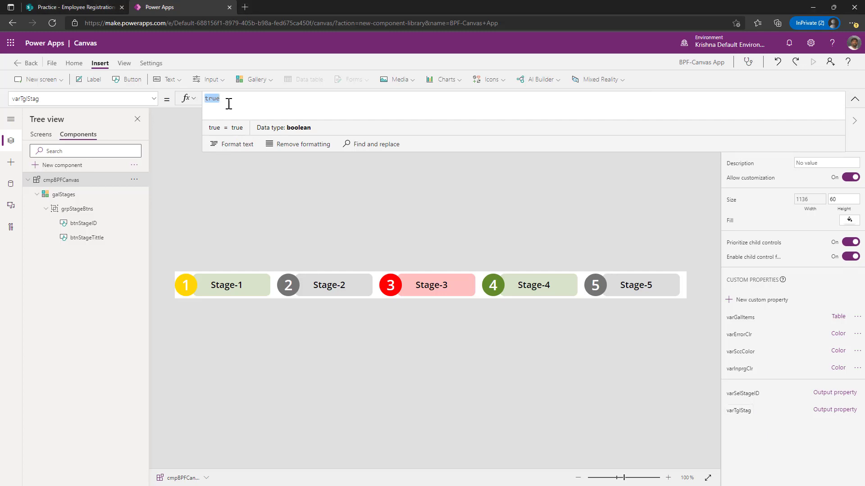
left_click(89, 214)
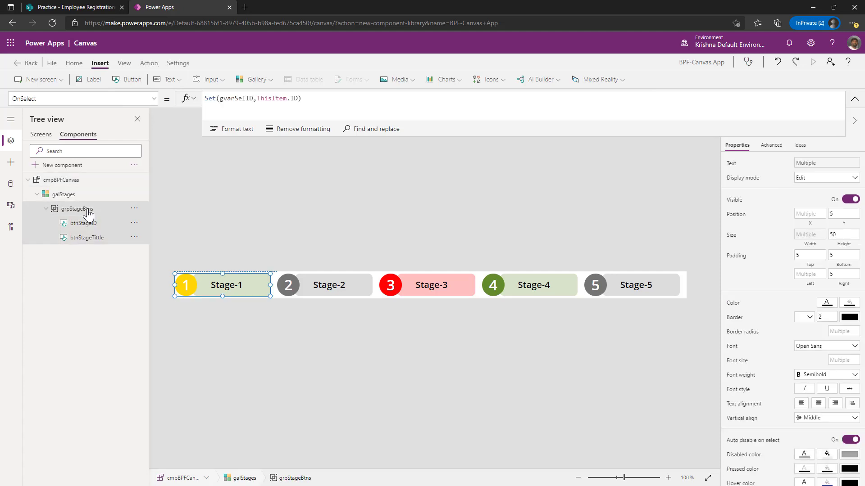
left_click(322, 102)
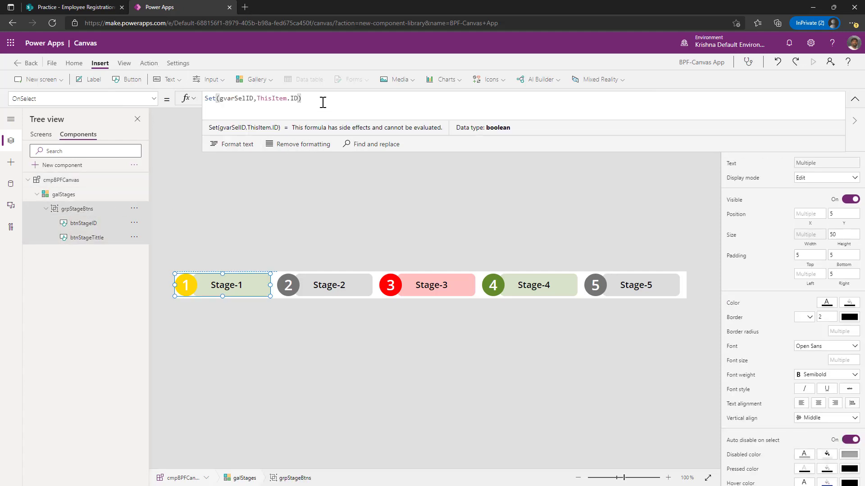
type(";")
type("Set(gVarTglStg,!gVarTglStg)")
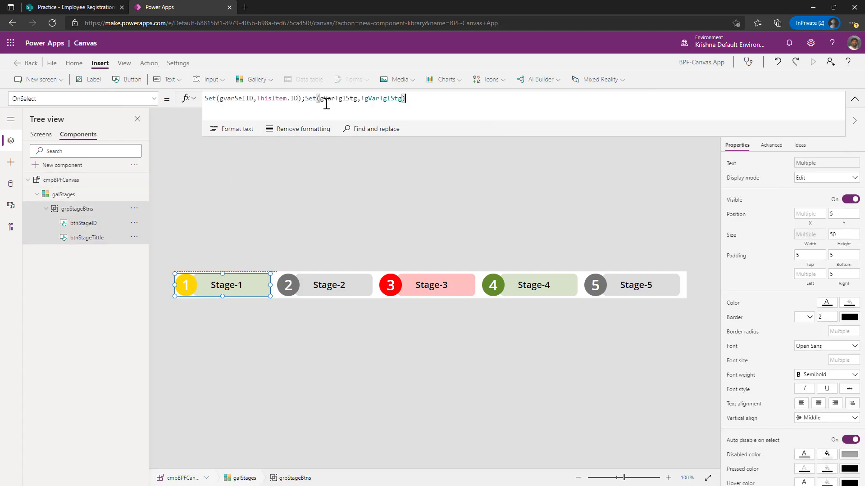
Make the variable gVarTglStg the value of the cmpBPFCanvas component's varTglStag output property
double_click(338, 98)
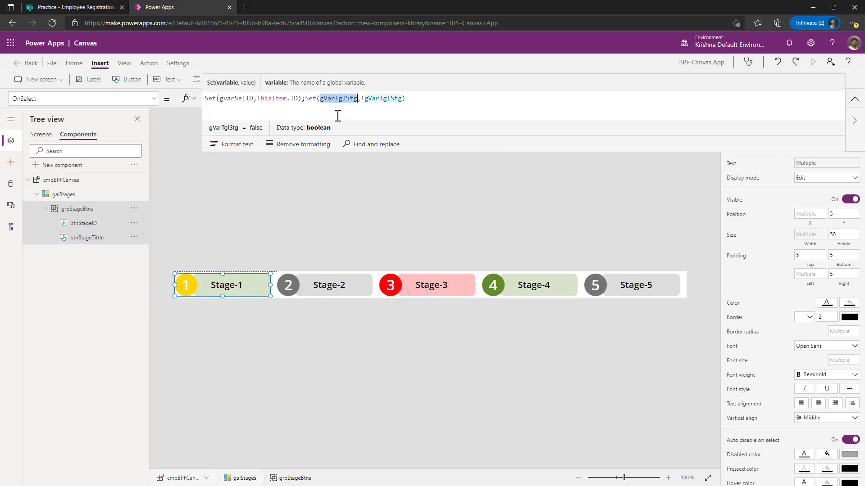
left_click(88, 181)
double_click(289, 112)
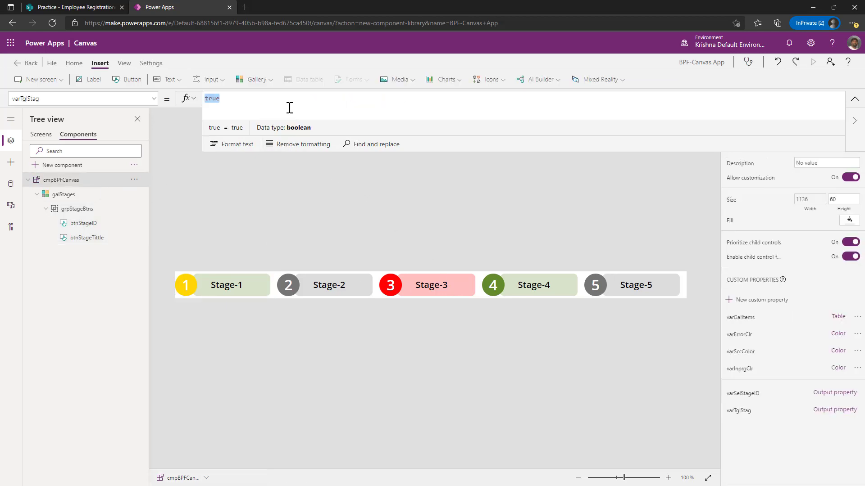
type("gVarTglStg")
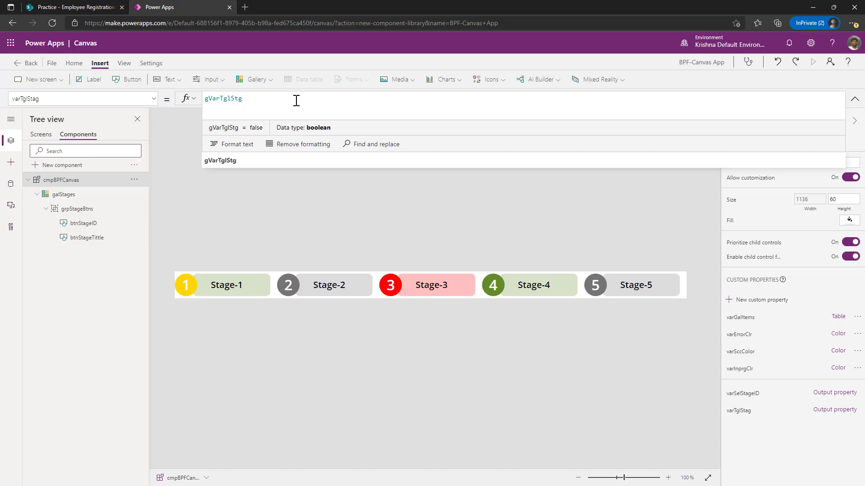
Try orange, dark orange and dark blue as the varErrorClr color of cmpBPFCanvas_1 on Screen1, and set it back to red
left_click(138, 158)
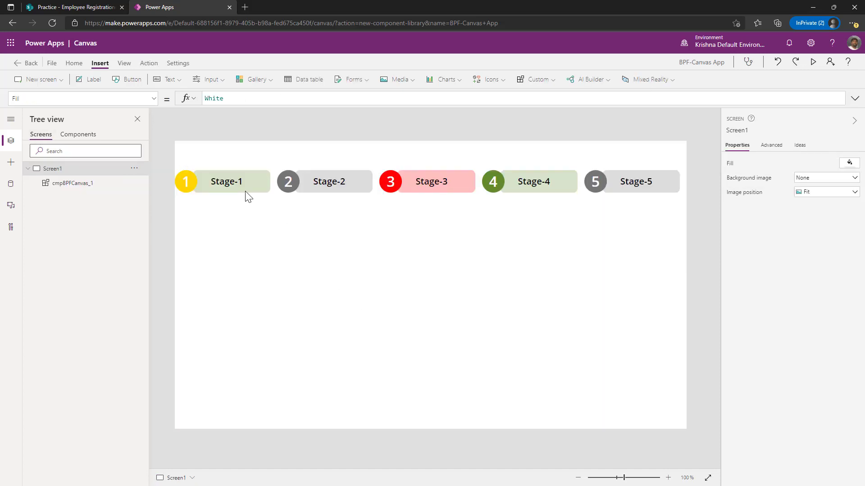
left_click(248, 197)
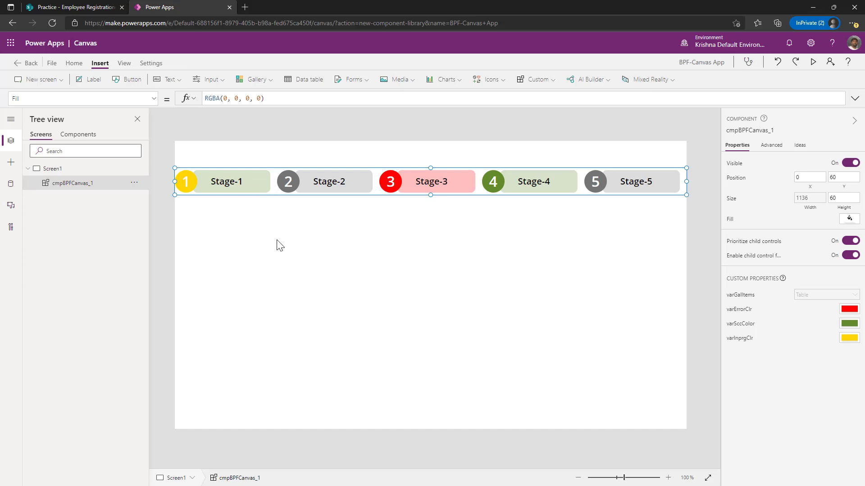
left_click(850, 311)
left_click(850, 311)
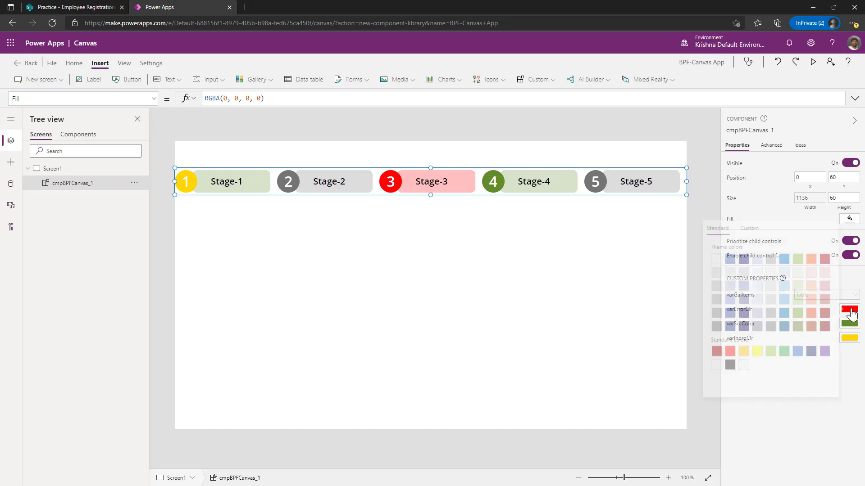
left_click(850, 311)
left_click(807, 314)
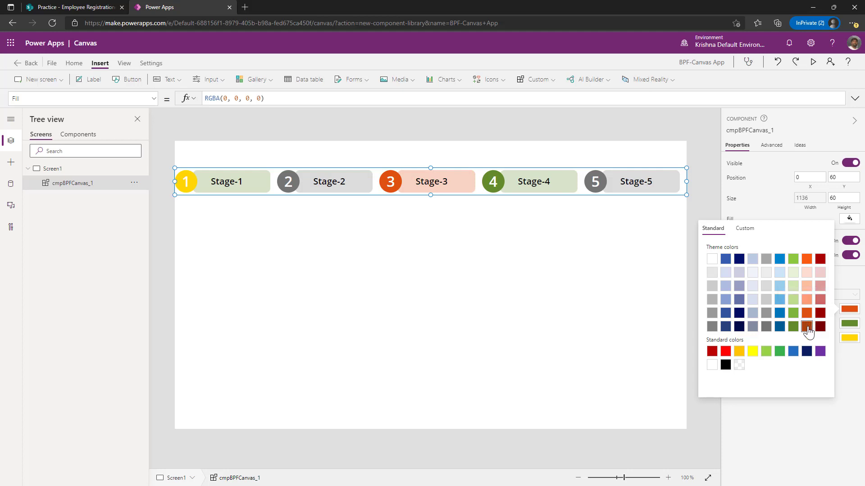
left_click(806, 326)
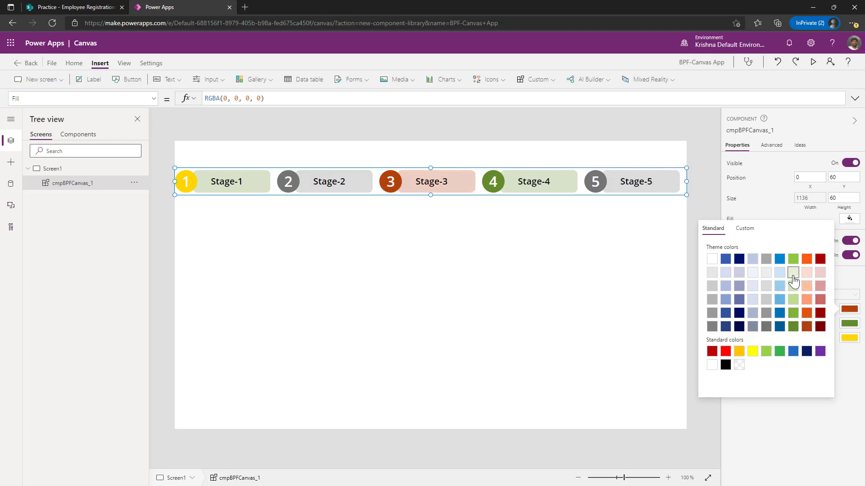
left_click(780, 326)
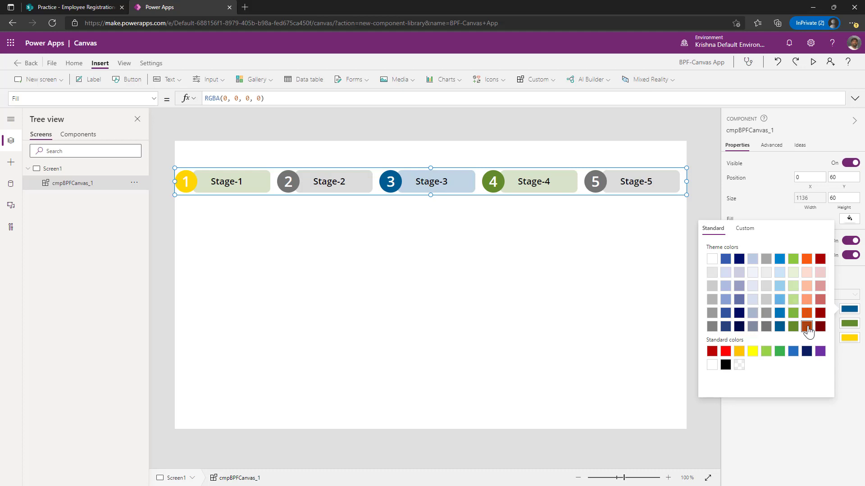
left_click(725, 351)
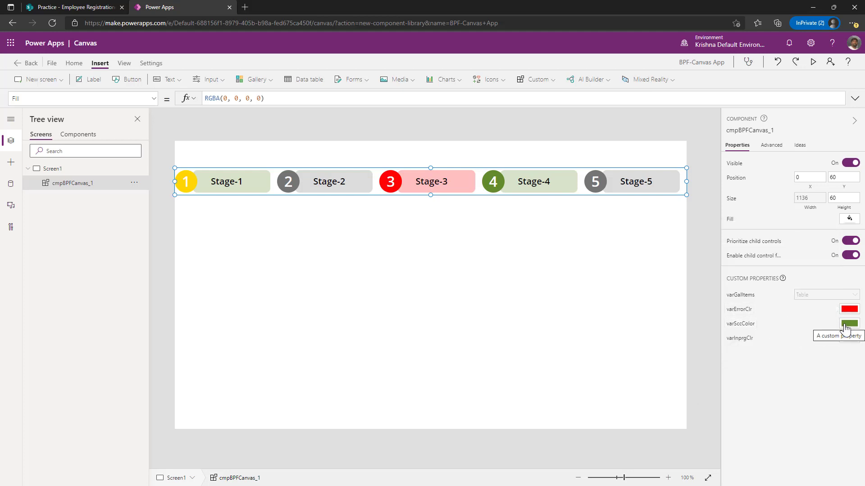
Examine the sample stage table in the varGalItems property of cmpBPFCanvas_1
left_click(811, 295)
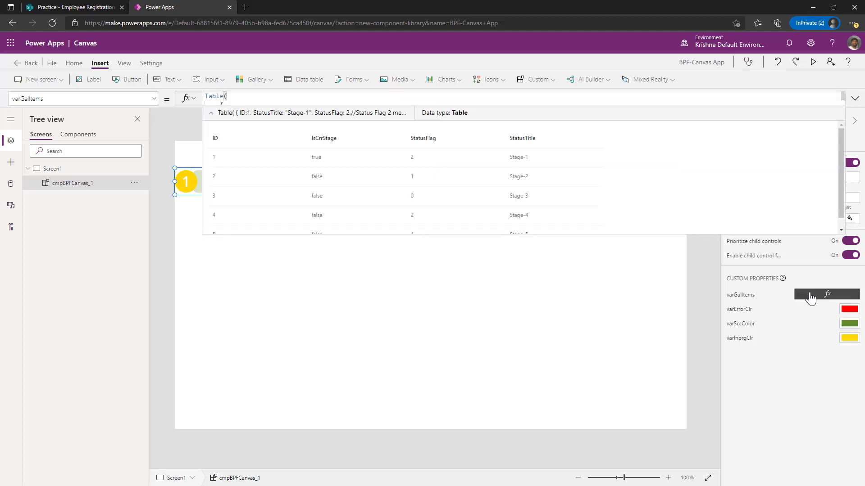
left_click(855, 98)
left_click(435, 151)
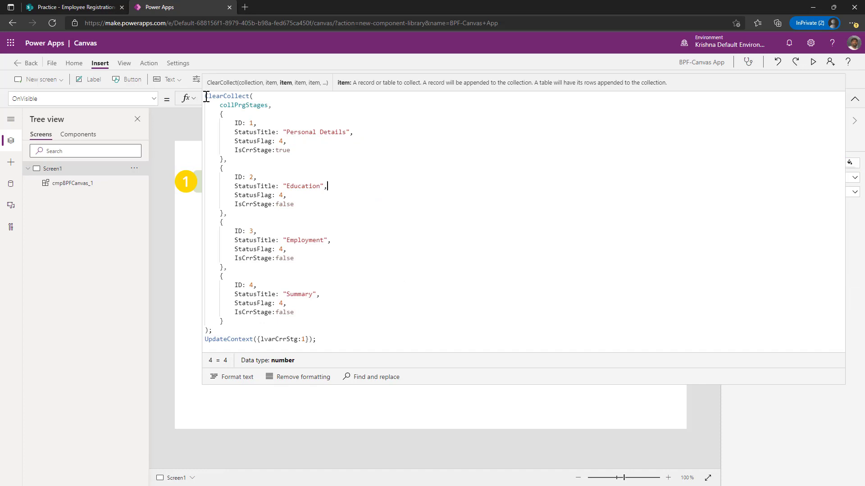
Review Screen1's OnVisible formula, examining the collPrgStages collection and the ID, StatusTitle, StatusFlag and IsCrrStage fields of its records
left_click_drag(206, 96, 278, 184)
left_click(353, 175)
double_click(249, 106)
key("ctrl+c")
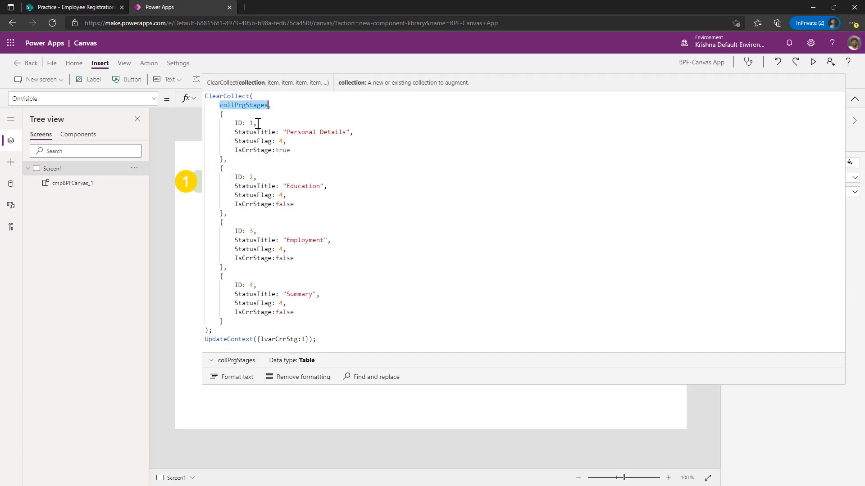
left_click(258, 123)
left_click(313, 133)
left_click(251, 133)
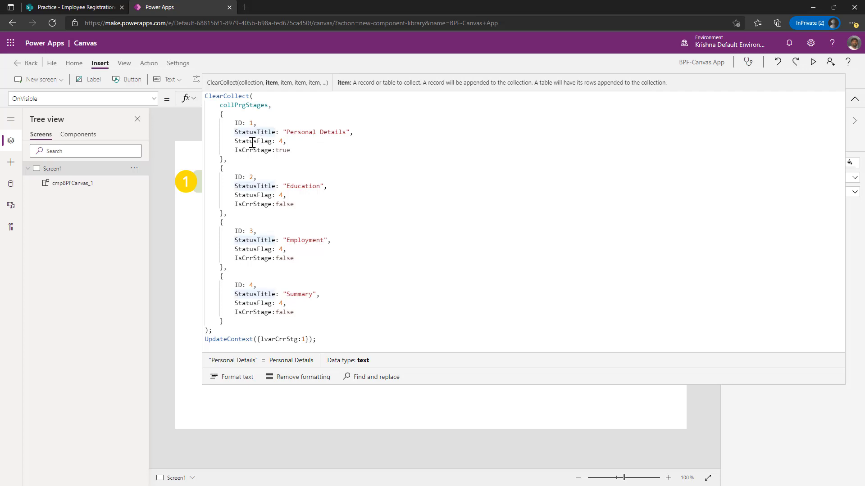
double_click(248, 142)
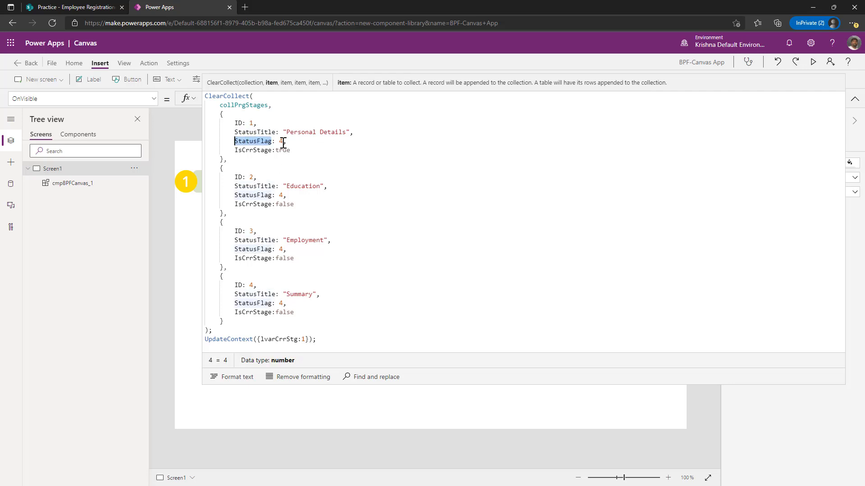
double_click(282, 142)
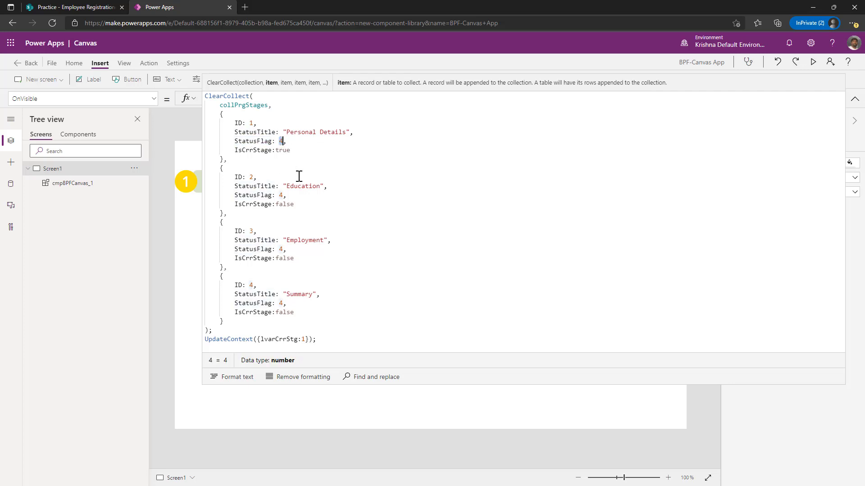
left_click_drag(237, 150, 290, 150)
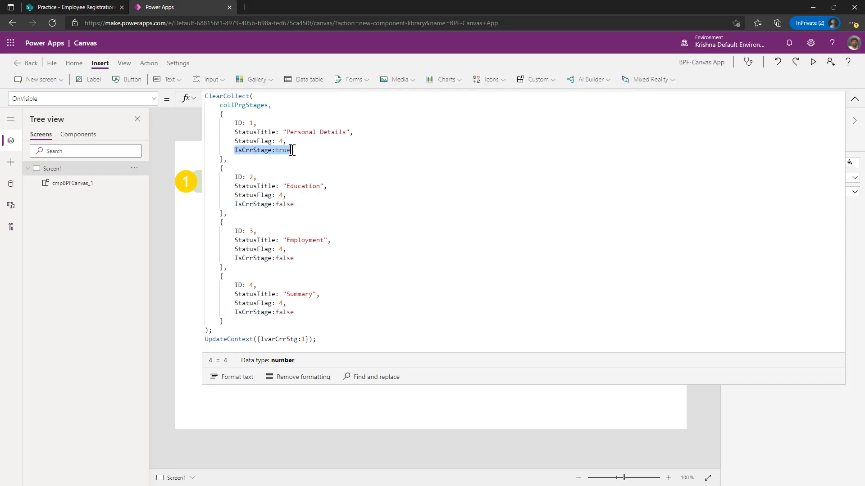
left_click(342, 156)
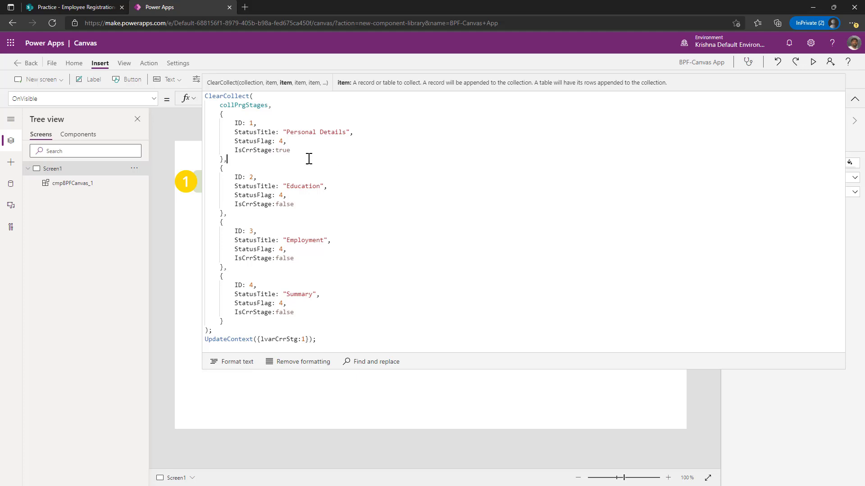
double_click(283, 150)
Replace the varGalItems table of cmpBPFCanvas_1 with the collection name collPrgStages from Screen1's OnVisible formula
double_click(248, 106)
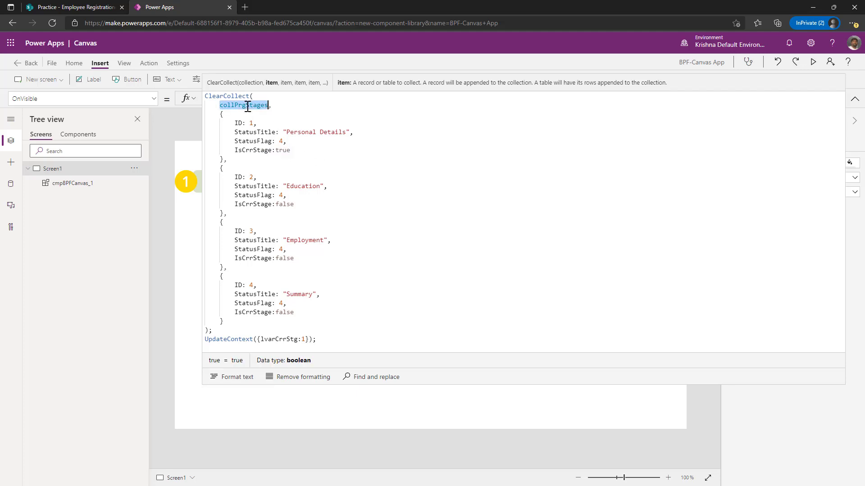
left_click(854, 100)
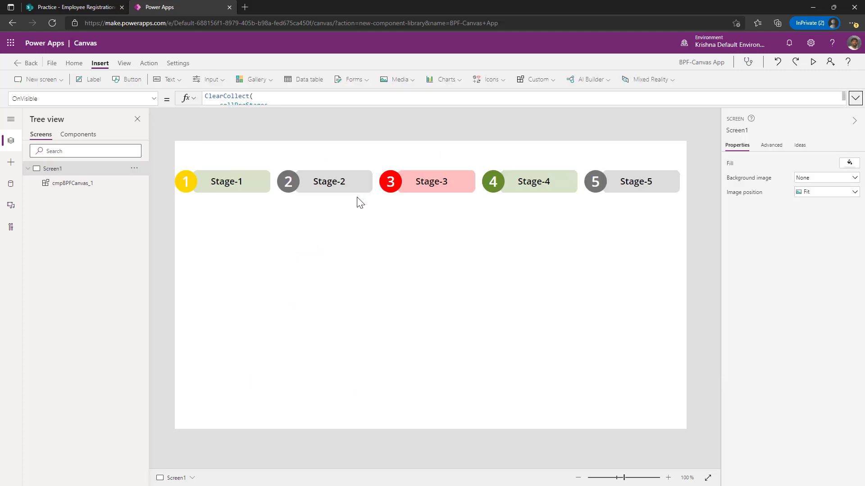
left_click(357, 187)
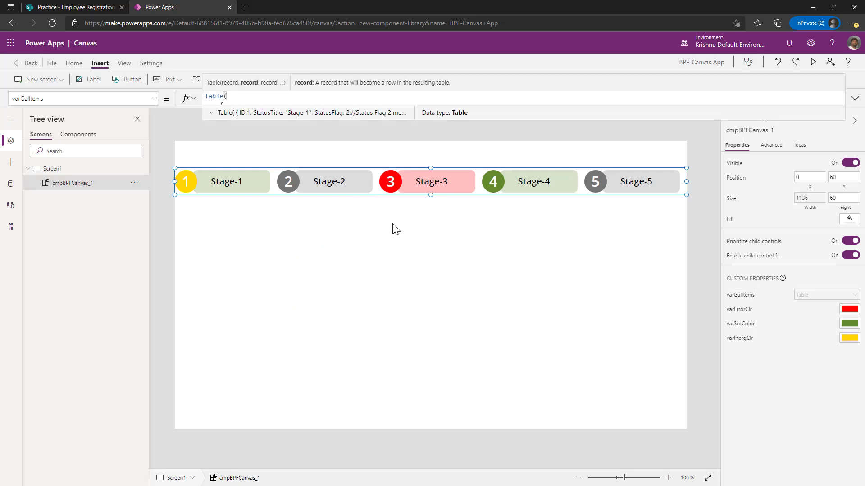
left_click(387, 99)
key("ctrl+a")
key("ctrl+v")
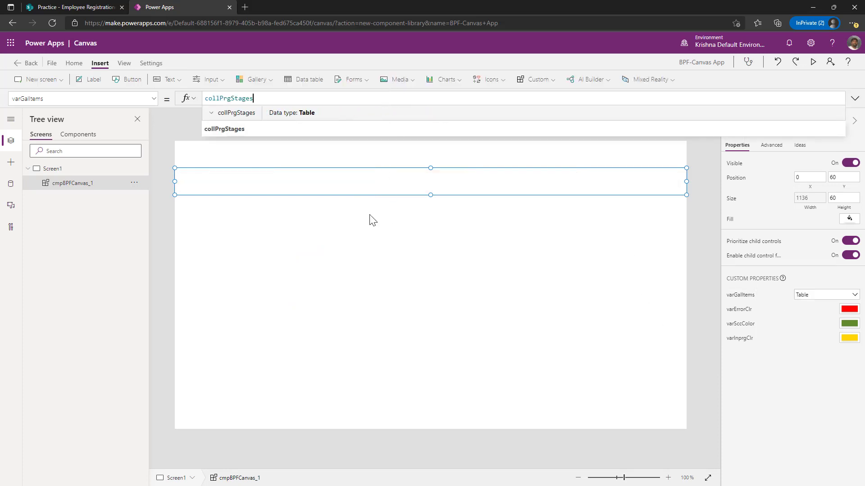
left_click(371, 218)
Switch to Screen2 and back to Screen1 to run its OnVisible formula, and select the stage component to check it
left_click_drag(233, 105, 294, 123)
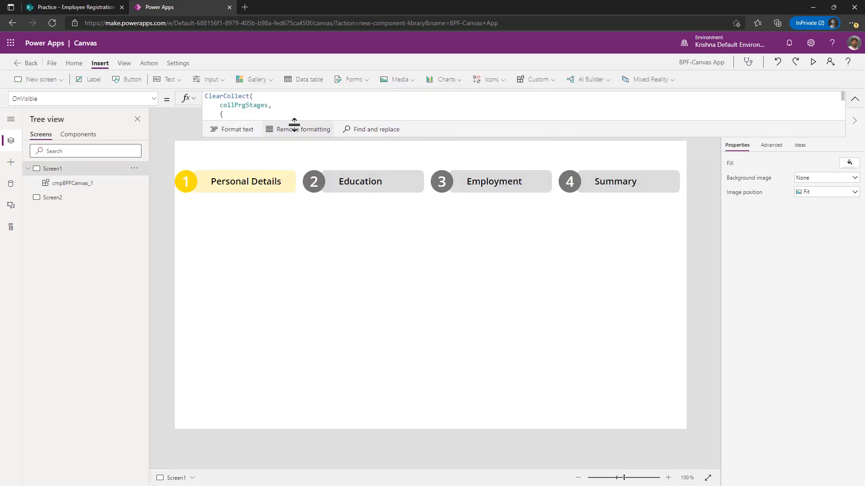
left_click(57, 200)
left_click(69, 170)
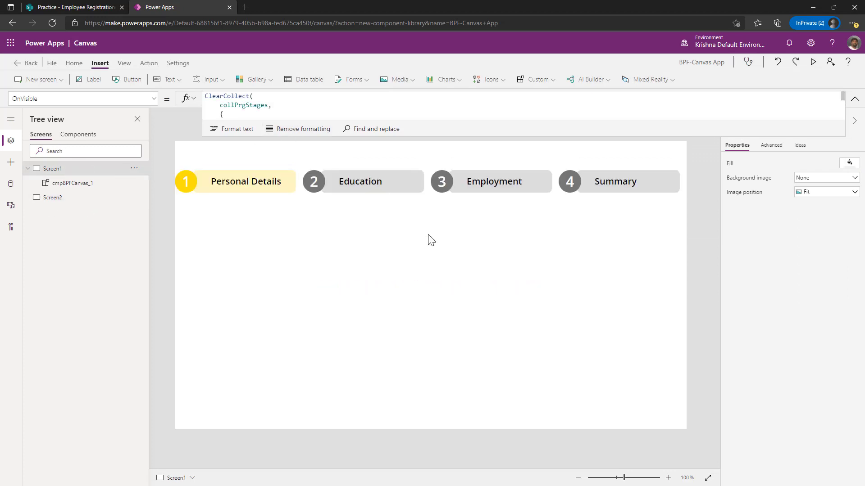
left_click(360, 193)
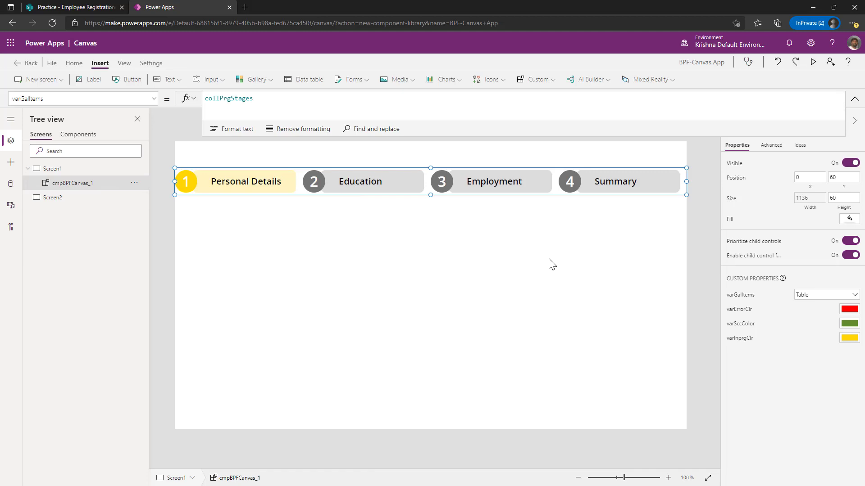
Insert a label below the stage bar on Screen1 at about X 50, Y 260 and set its Text to cmpBPFCanvas_1.varSelStageID
left_click(580, 275)
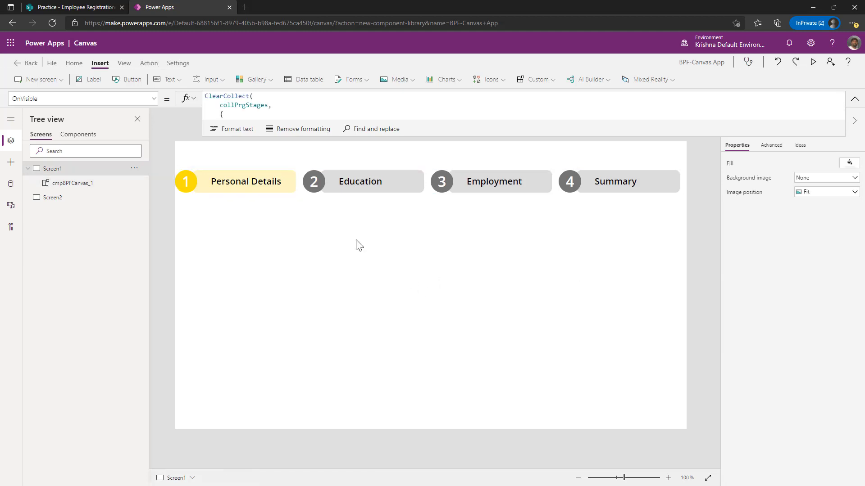
left_click(87, 79)
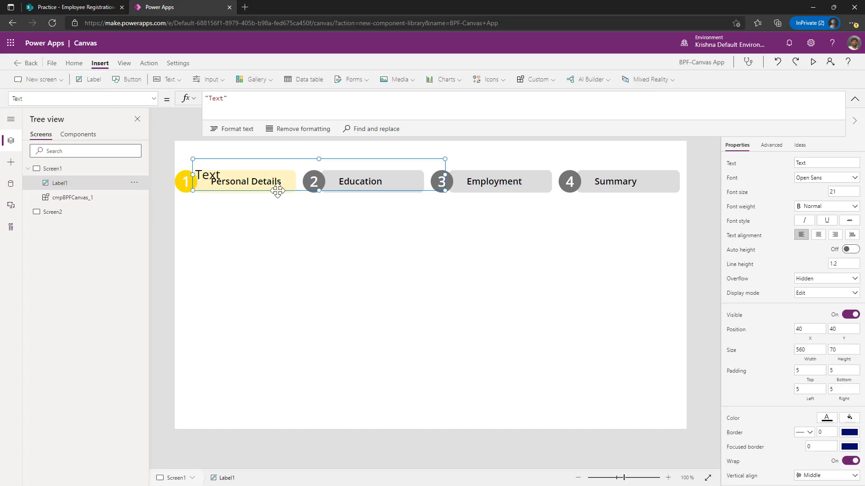
type("cmpBPFCanvas_1.")
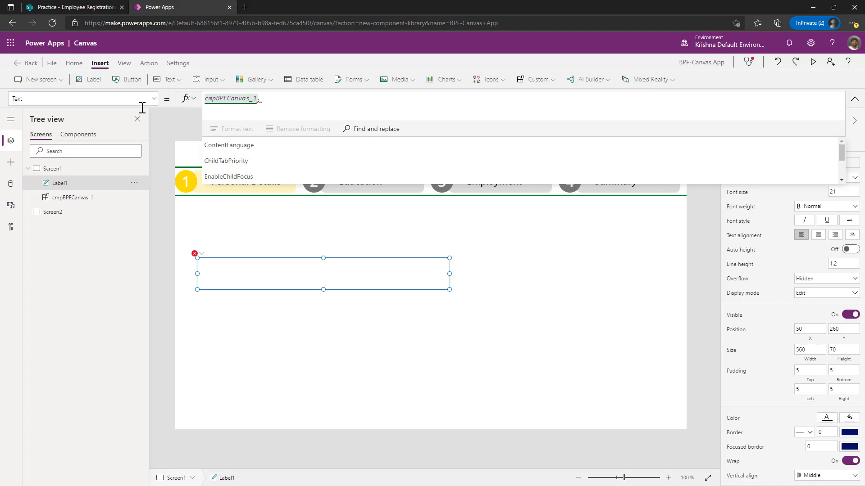
type("var")
key("Down")
key("Down")
key("Down")
key("Down")
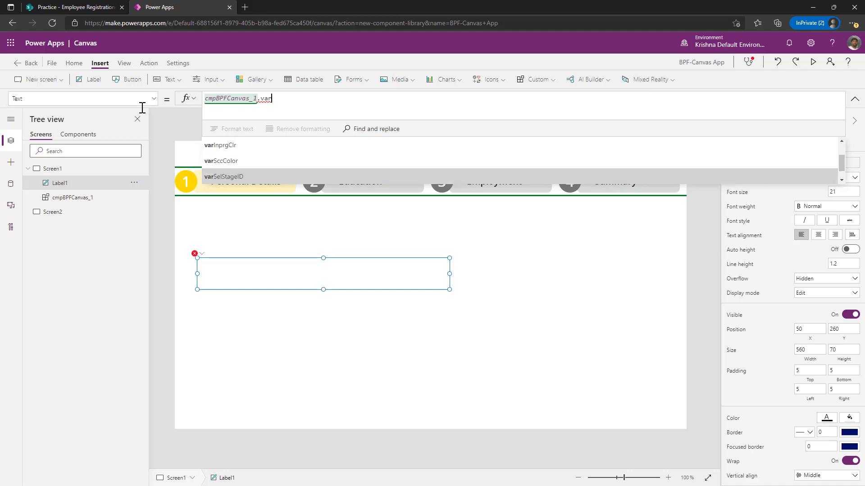
key("Tab")
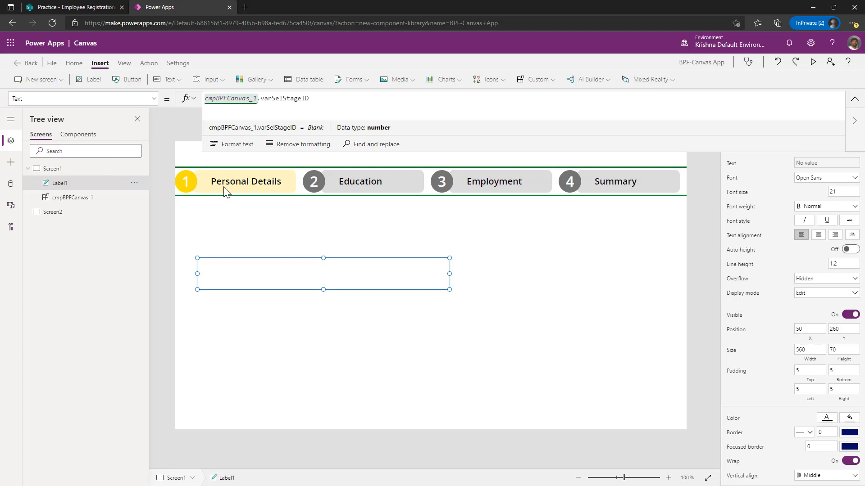
Test the varSelStageID label on Screen1 by selecting the Personal Details, Education, Employment and Summary stages in turn
left_click(187, 183)
left_click(331, 183)
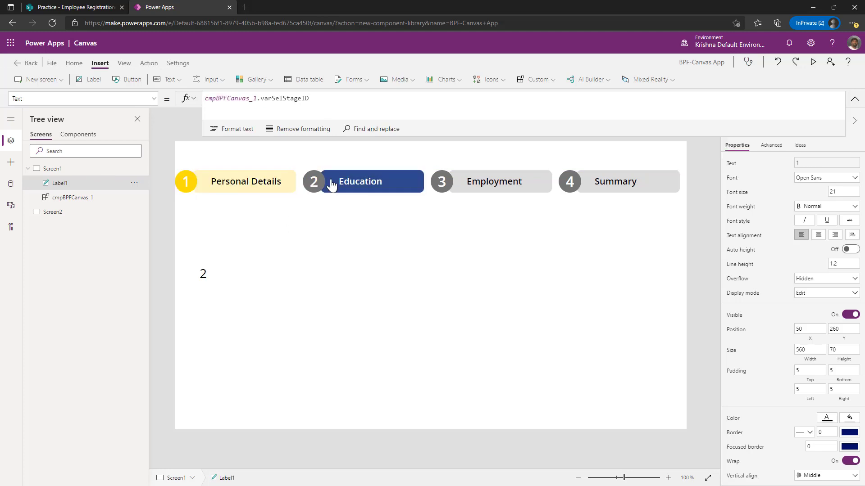
left_click(454, 186)
left_click(583, 187)
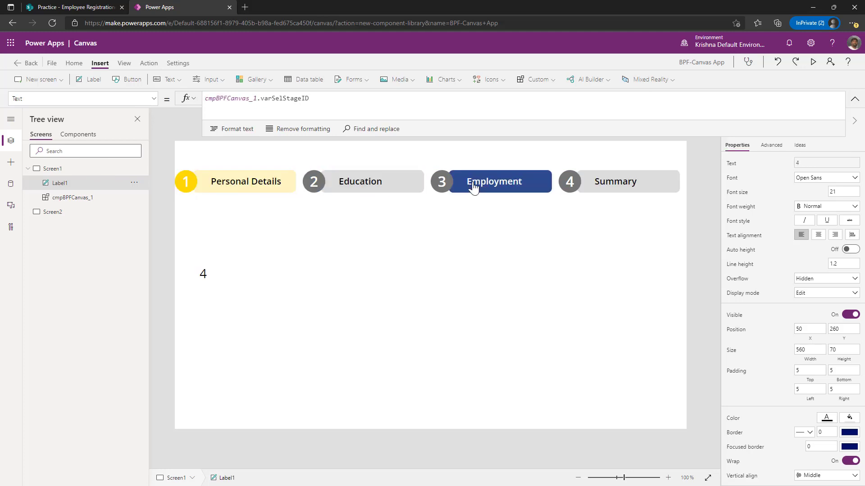
left_click(473, 187)
left_click(389, 190)
left_click(249, 193)
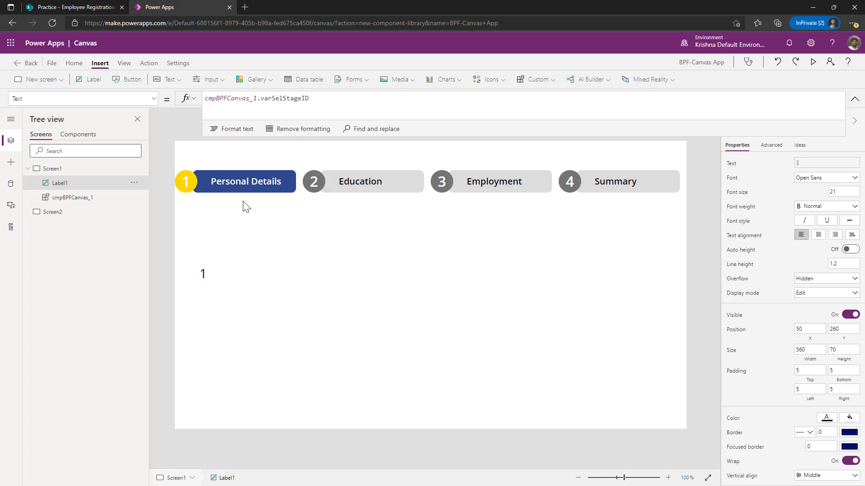
left_click(367, 191)
left_click(528, 197)
left_click(586, 192)
left_click(231, 280)
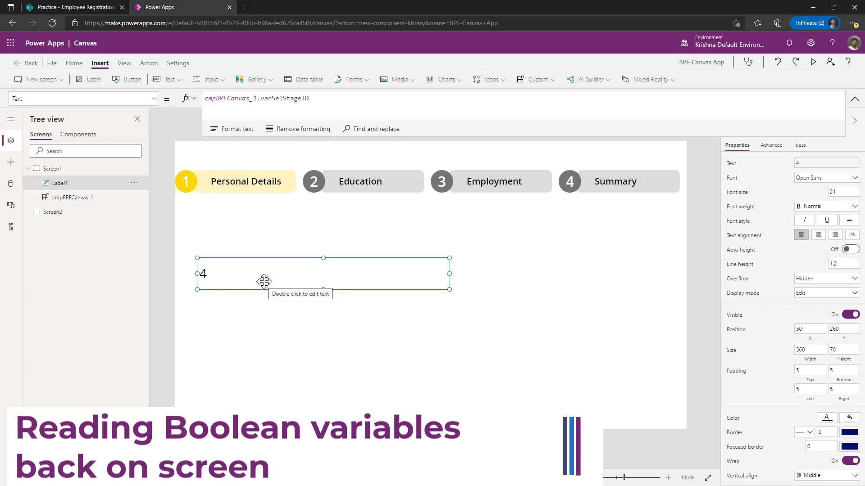
Insert a toggle between the stage bar and label at X 40, Y 155, with OnChange set to UpdateContext({lvarCrrStg: cmpBPFCanvas_1.varSelStageID});
left_click(315, 184)
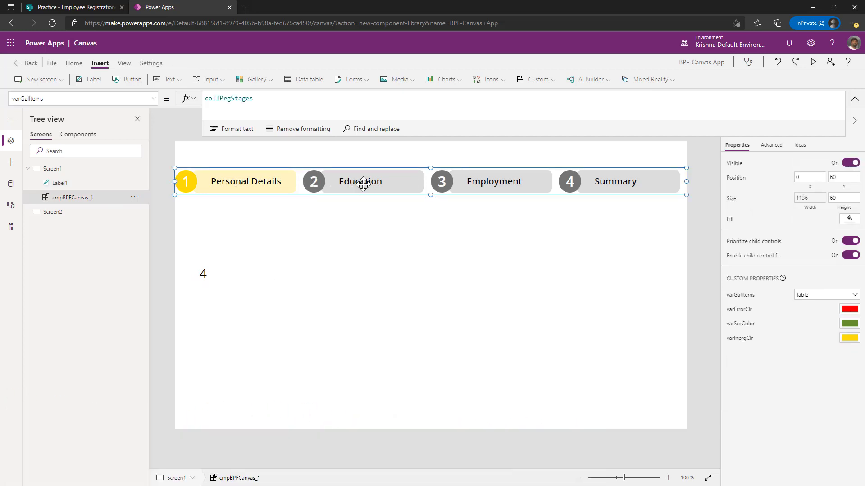
left_click(383, 272)
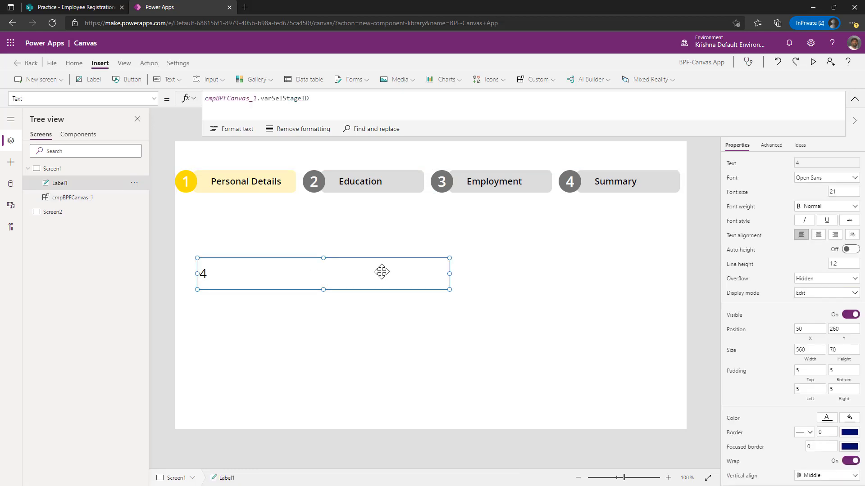
left_click(220, 82)
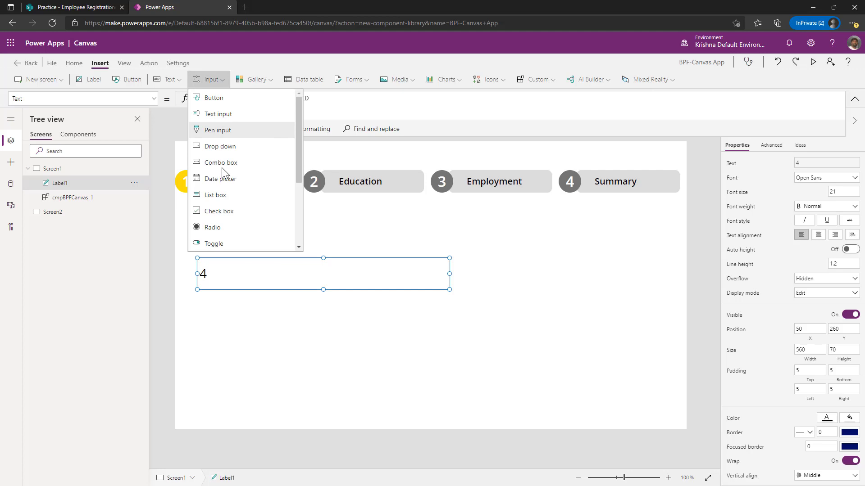
left_click(224, 243)
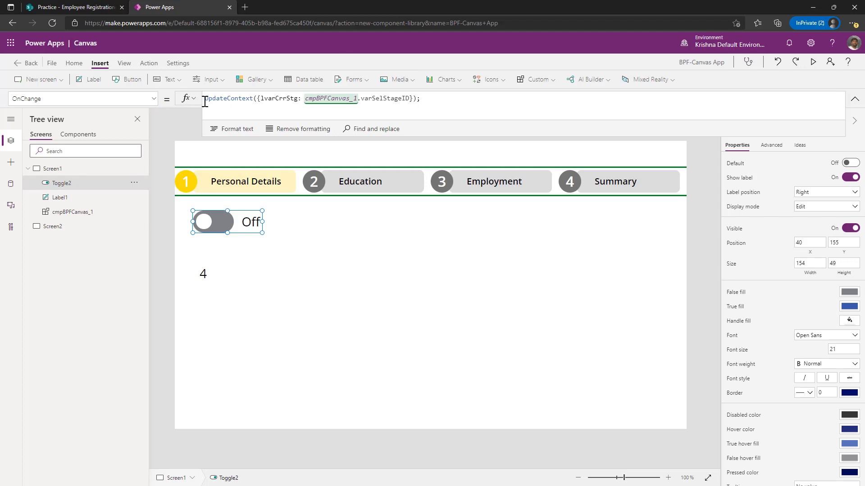
key("ctrl+a")
left_click(464, 107)
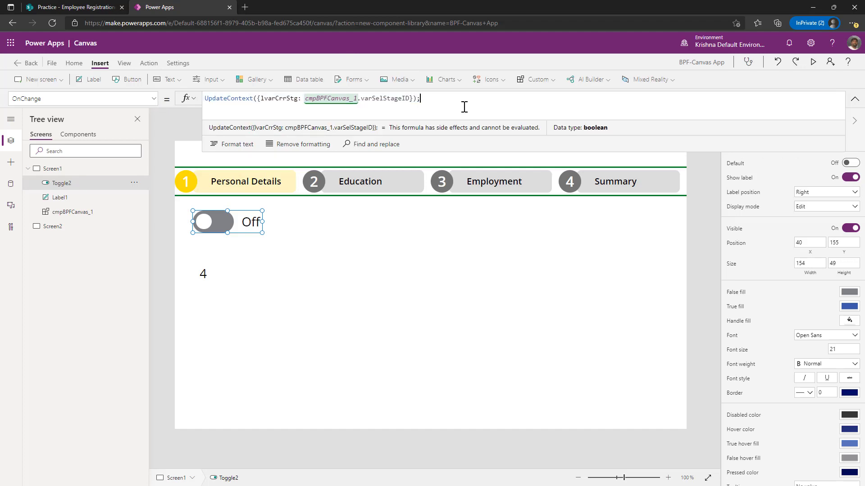
double_click(284, 99)
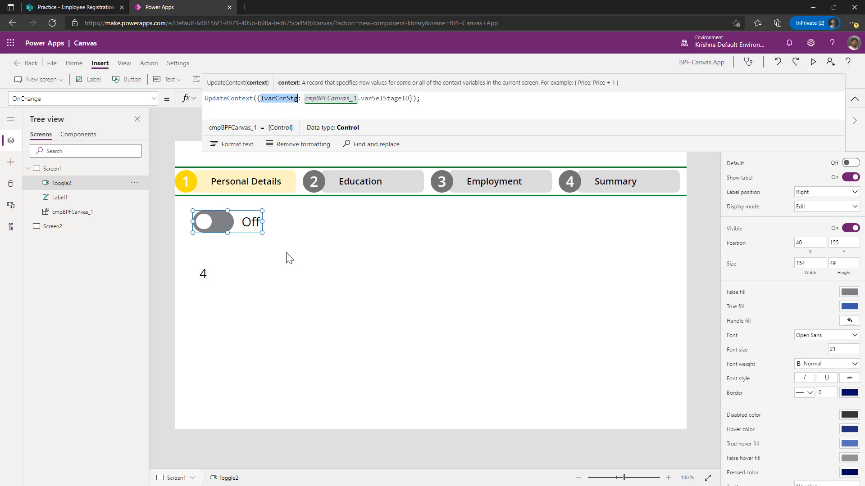
Switch the toggle on and off a few times to run its OnChange formula
left_click(204, 223, "alt")
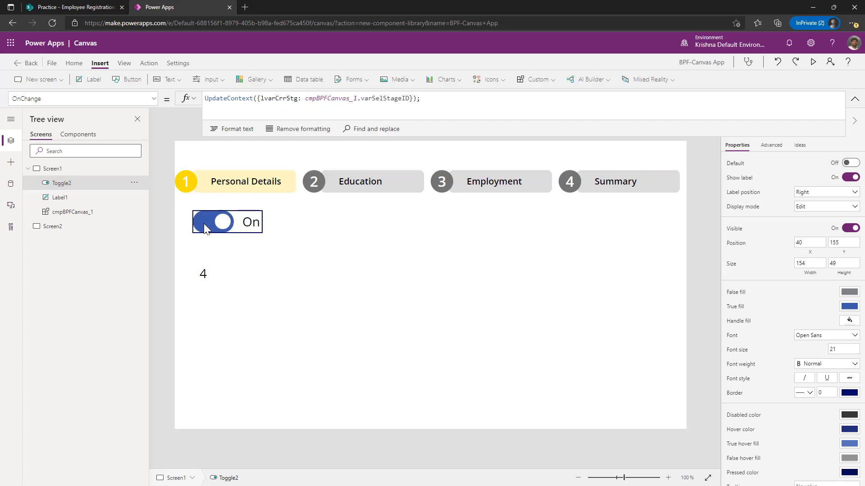
left_click(216, 221, "alt")
left_click(223, 221, "alt")
left_click(204, 223, "alt")
left_click(294, 193)
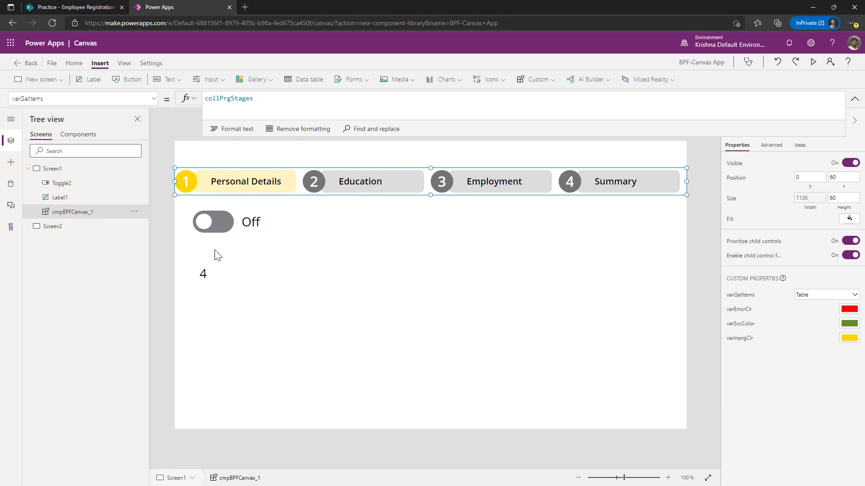
Replace the Text formula of Label1 with the context variable lvarCrrStg
left_click(204, 274)
left_click_drag(349, 100, 167, 96)
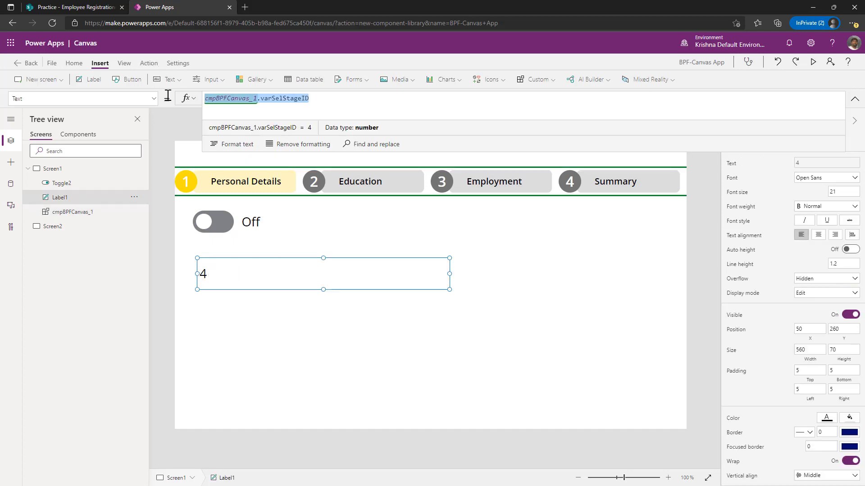
type("lvarCrrStg")
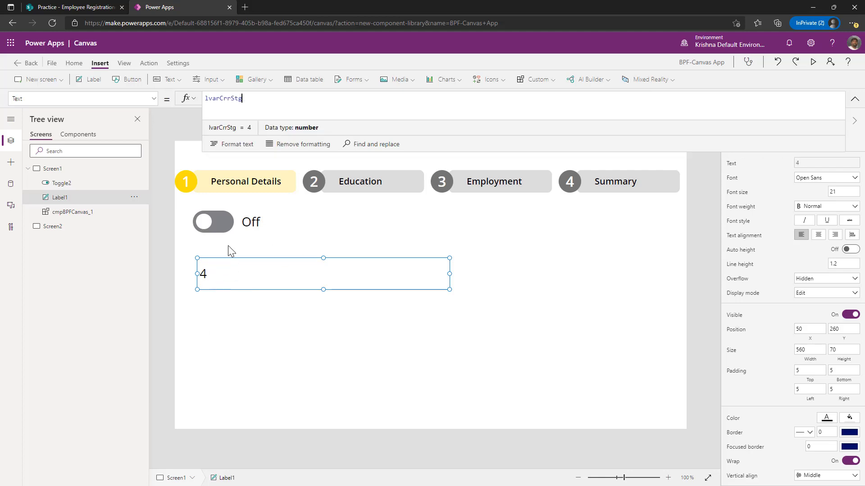
Set the Default property of the toggle on Screen1 to cmpBPFCanvas_1.varTglStag
left_click(225, 226)
left_click(80, 99)
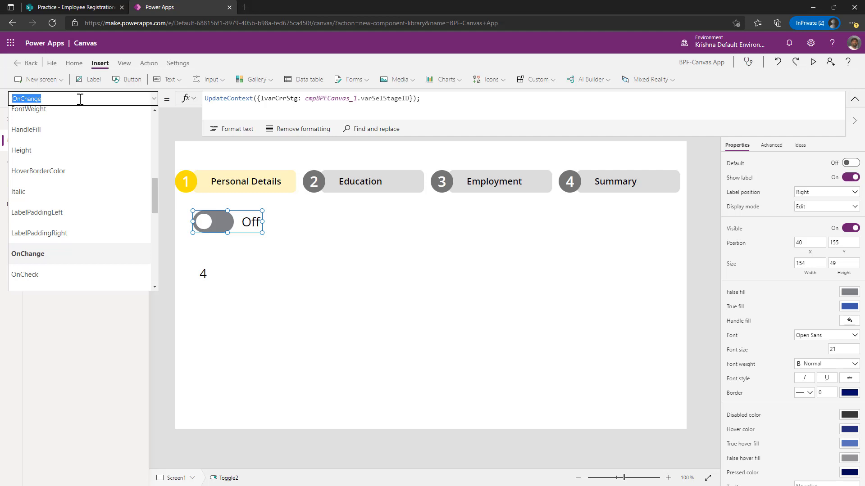
type("Default")
key("Return")
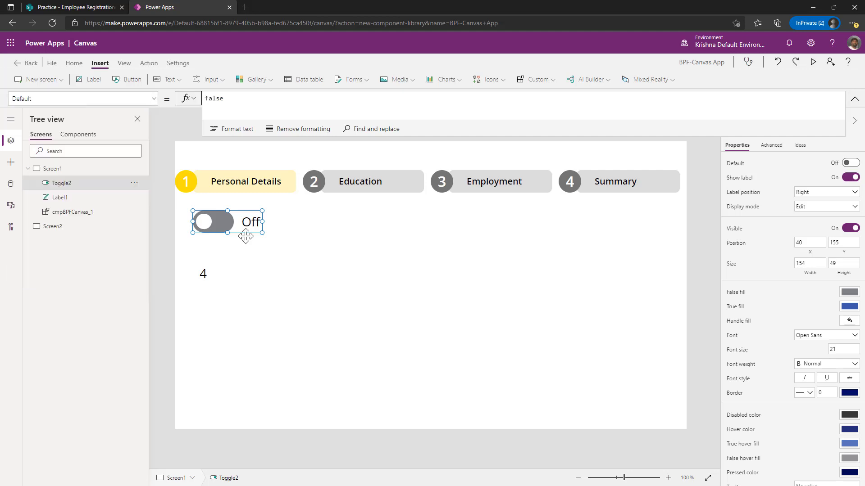
double_click(256, 108)
type("cmpBPFCanvas_1.")
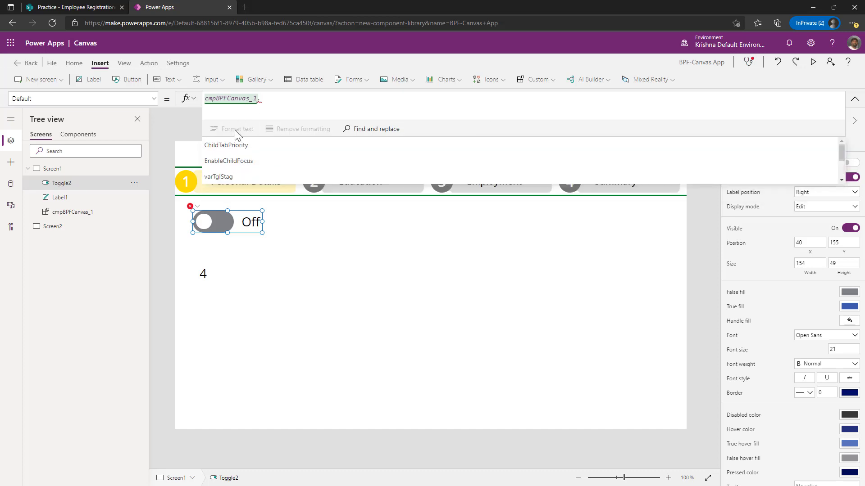
left_click(223, 178)
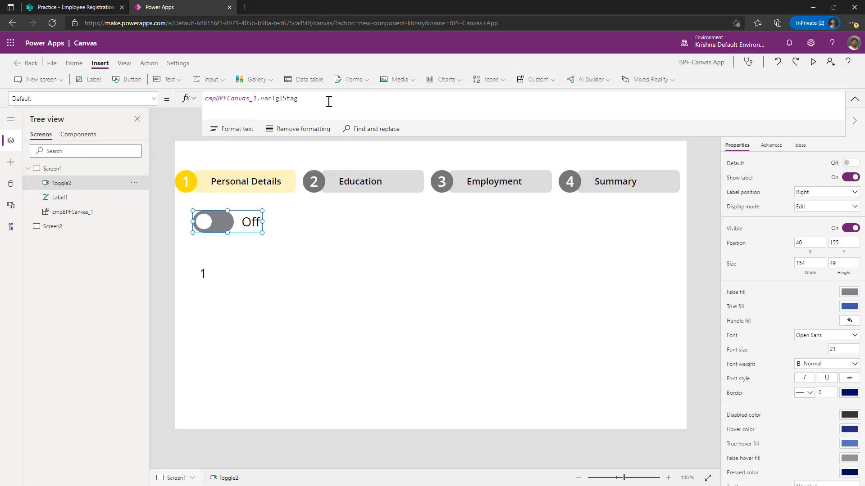
left_click_drag(329, 102, 205, 98)
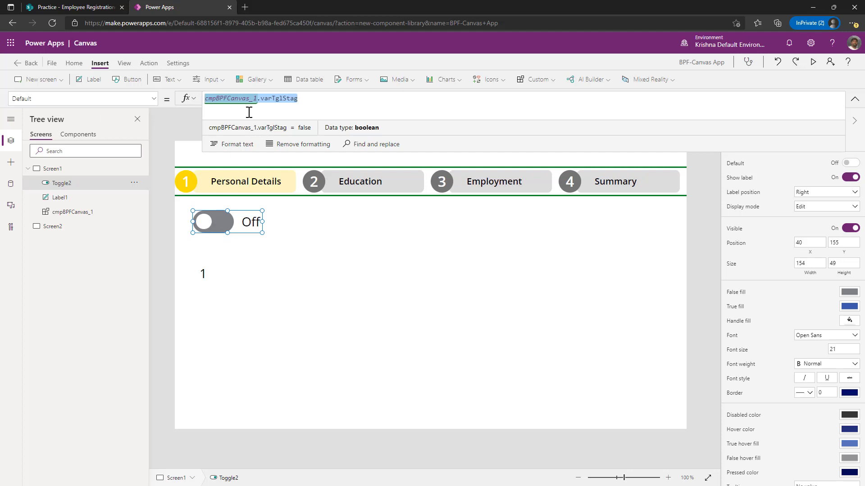
left_click(232, 102)
left_click_drag(261, 99, 346, 105)
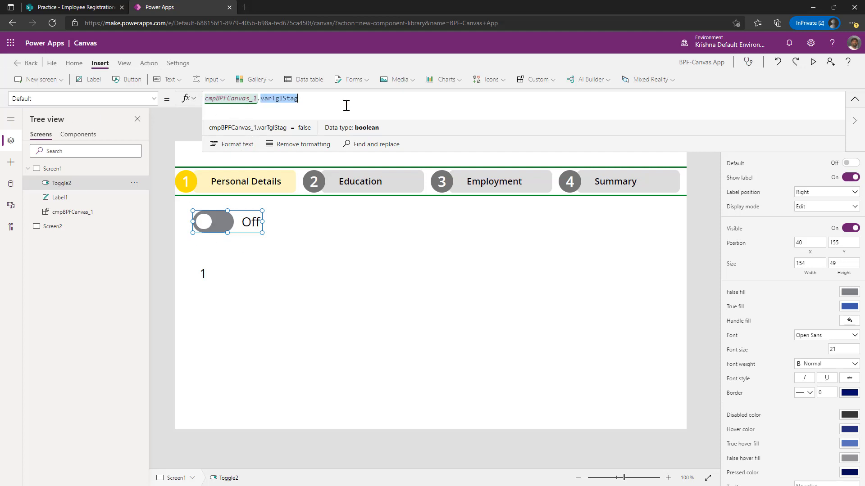
Preview the app and select all four stages repeatedly to test the toggle and the stage ID label, and exit the preview
left_click(813, 62)
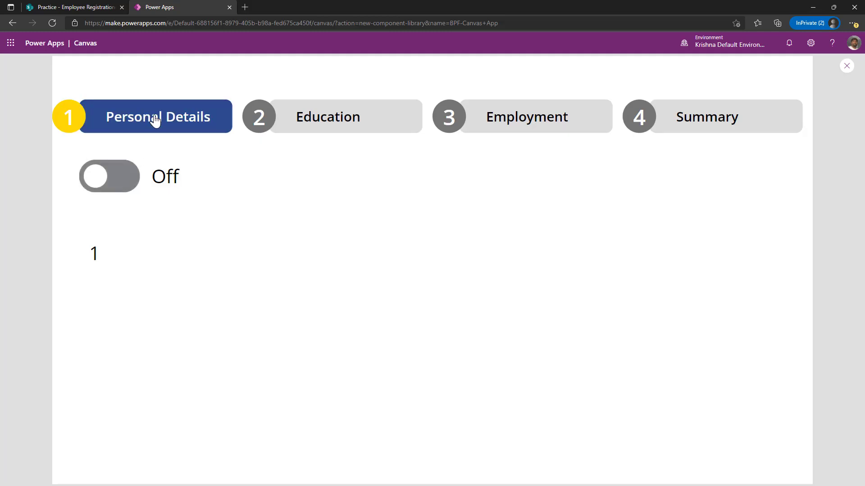
left_click(155, 119)
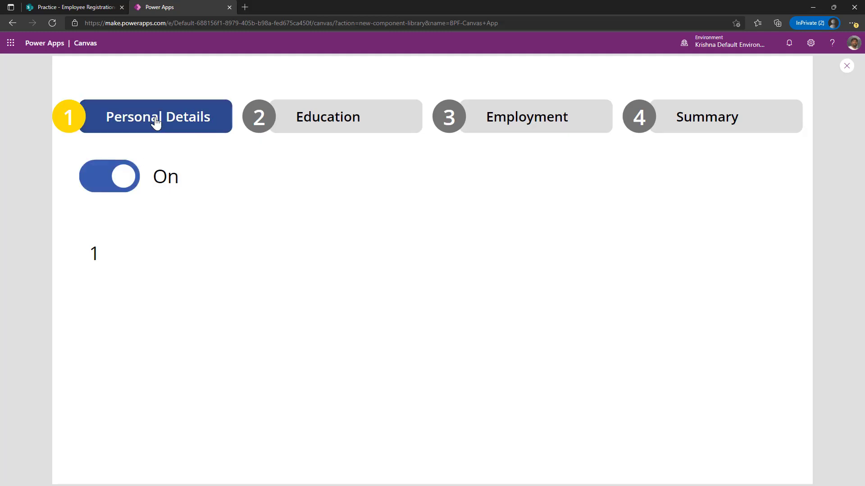
left_click(340, 119)
left_click(469, 120)
left_click(685, 118)
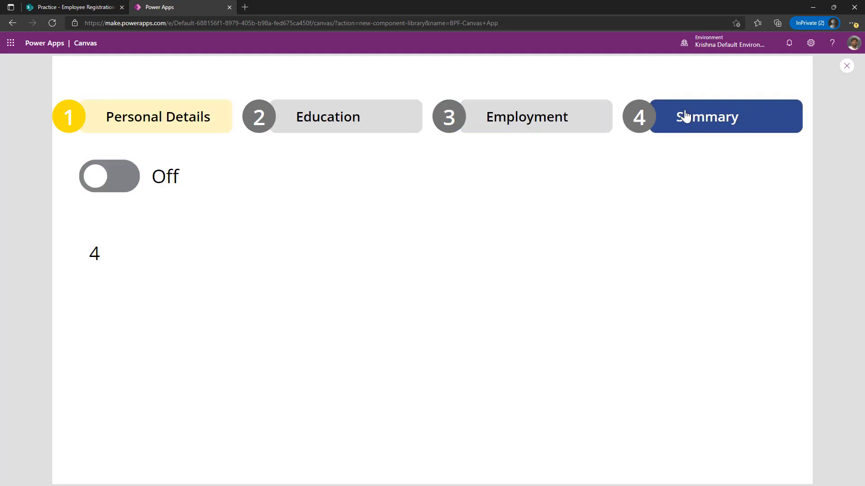
left_click(207, 130)
left_click(336, 126)
left_click(481, 123)
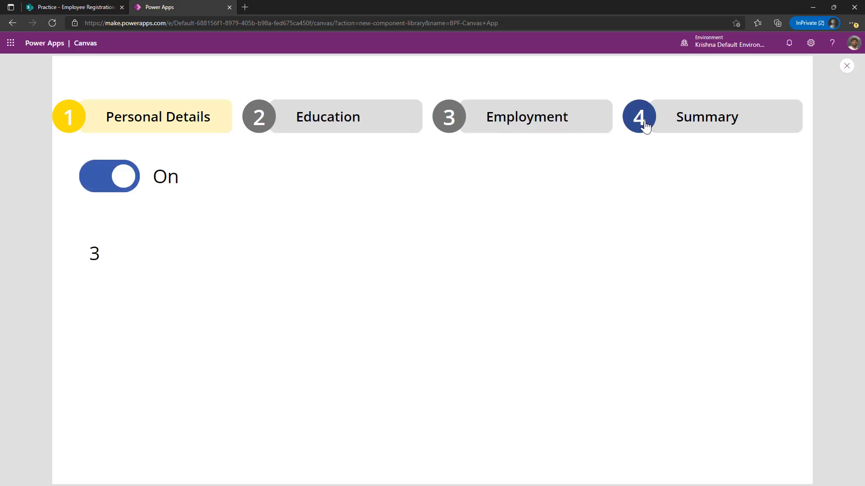
left_click(642, 121)
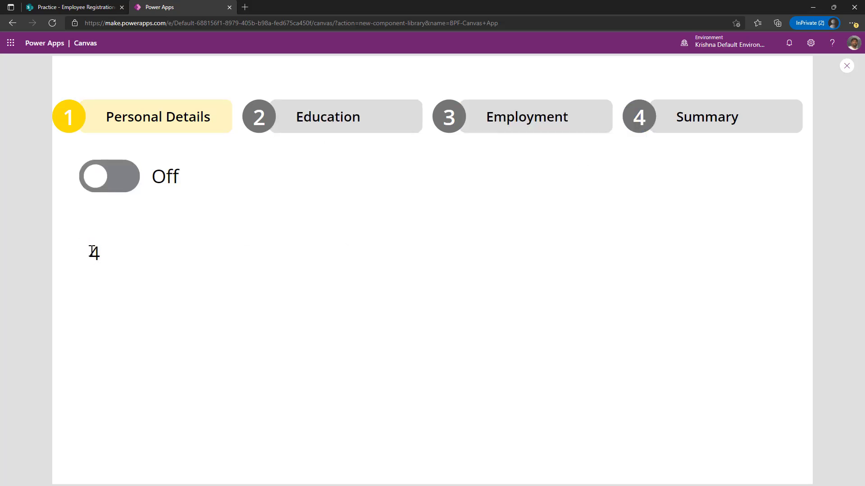
left_click_drag(91, 251, 109, 253)
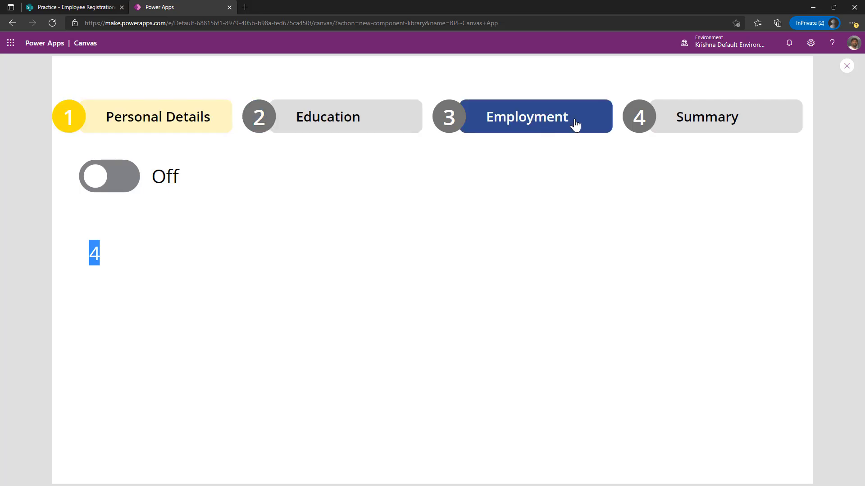
key("Escape")
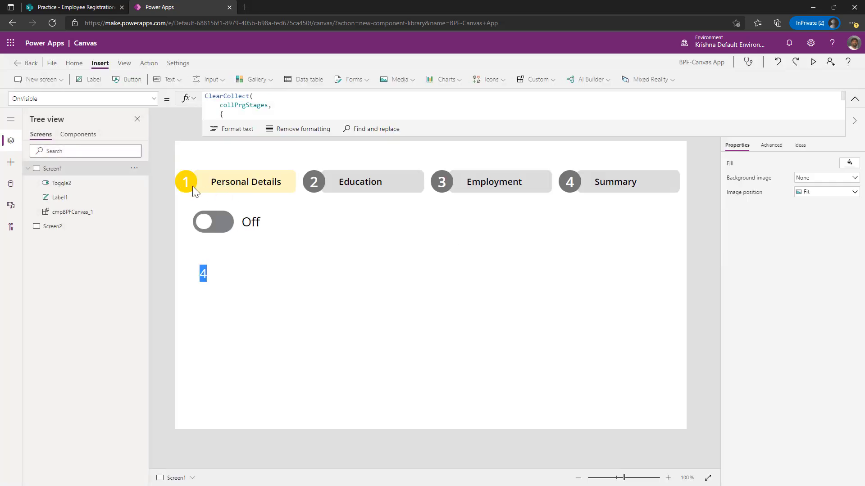
Copy the Fill formula of btnStageID in the cmpBPFCanvas component into the button's HoverFill property
left_click(81, 135)
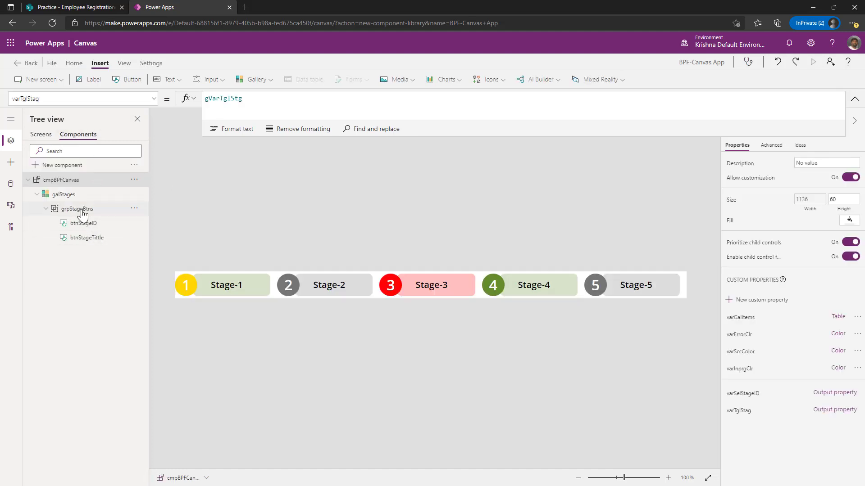
left_click(82, 216)
left_click(83, 224)
left_click(136, 96)
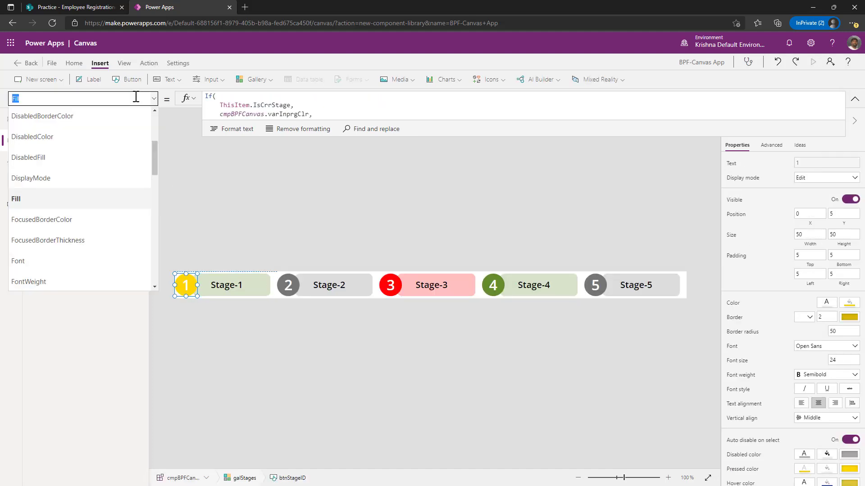
left_click(306, 107)
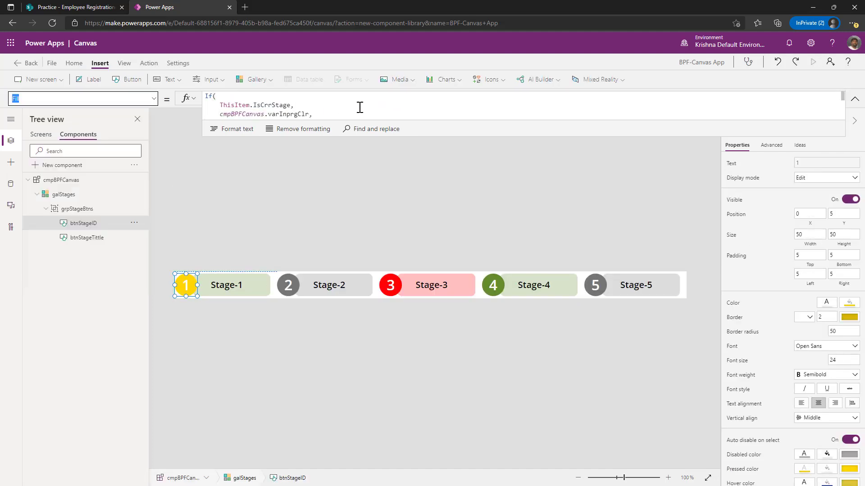
key("ctrl+a")
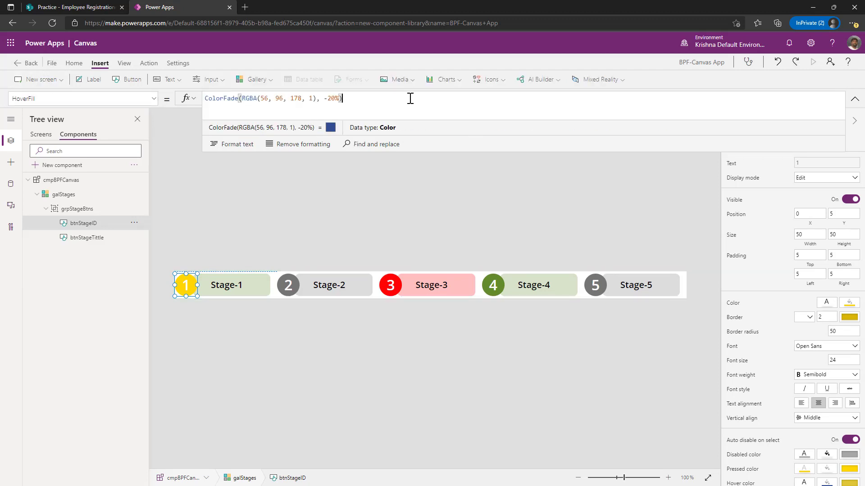
key("ctrl+a")
key("ctrl+v")
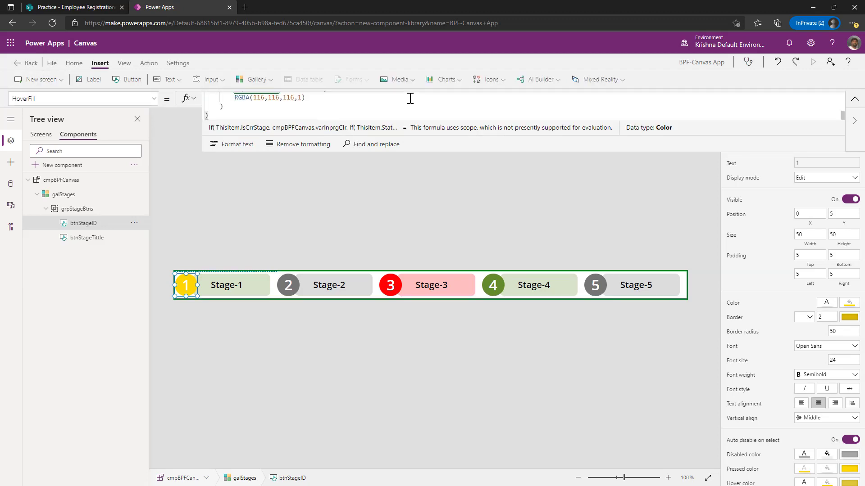
Return to Screen1 and preview the app to check the stage ID buttons' hover color, and exit the preview
left_click(41, 135)
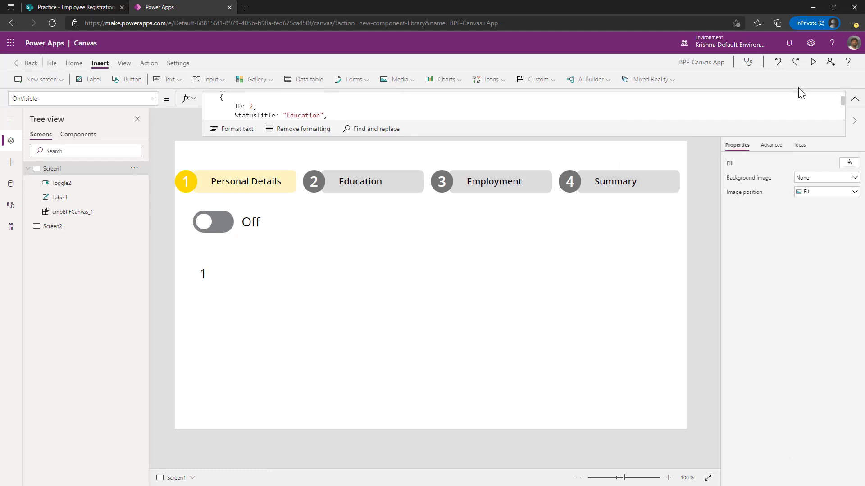
left_click(812, 62)
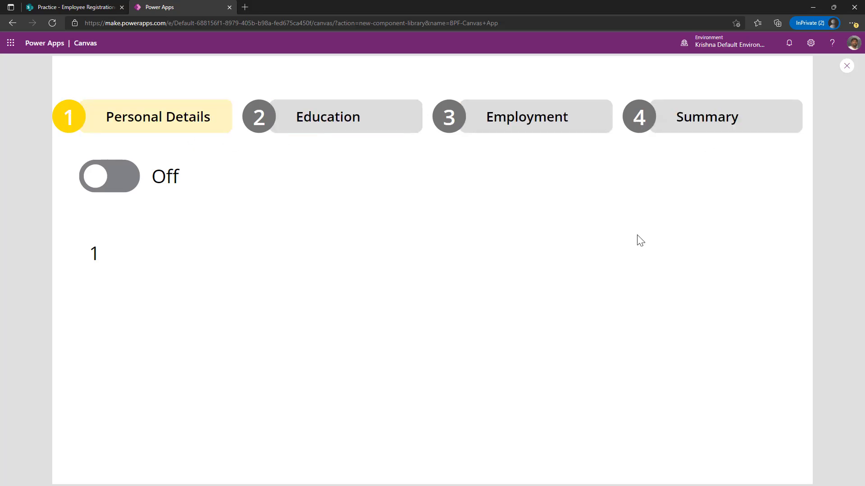
key("Escape")
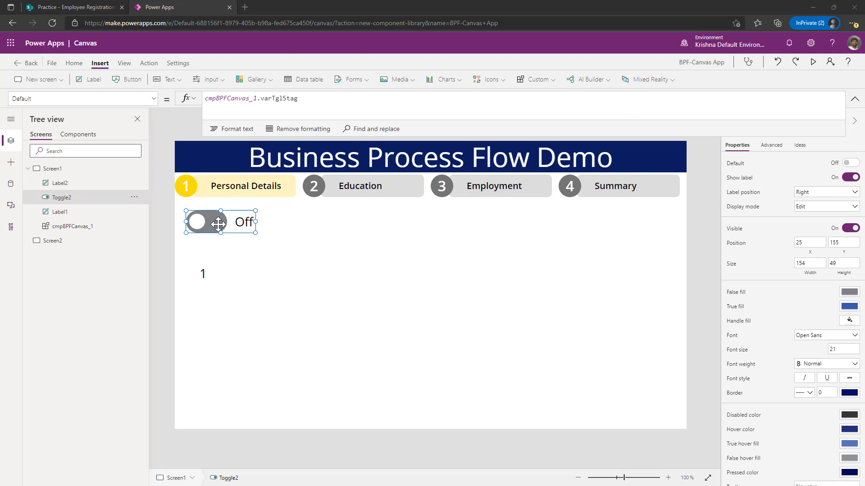
Move the toggle up onto the header banner at X 25, Y 10, and place the stage ID label in Screen1's lower-left corner
left_click_drag(219, 224, 218, 159)
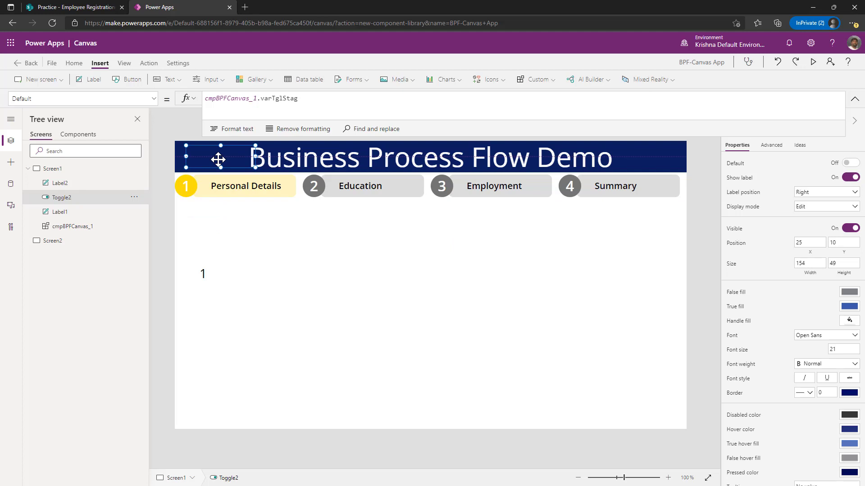
left_click(614, 162)
left_click(222, 249)
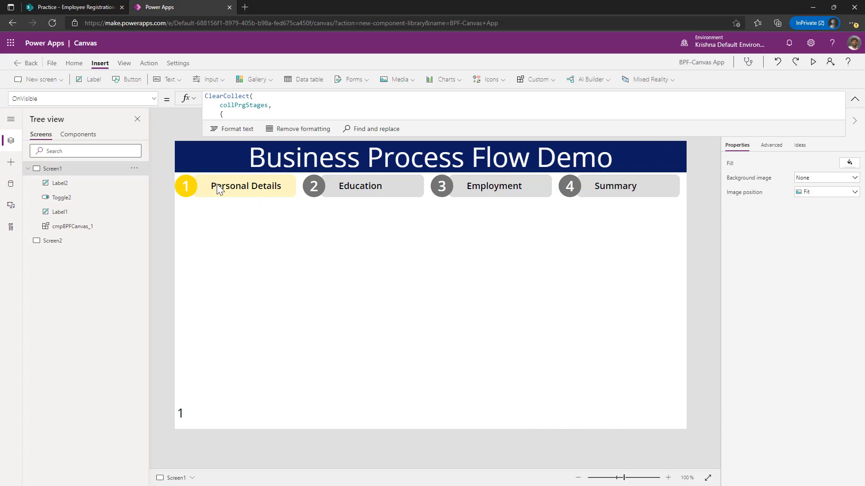
Examine the UpdateContext statement that initializes lvarCrrStg in Screen1's OnVisible formula, and collapse the formula
left_click(239, 197)
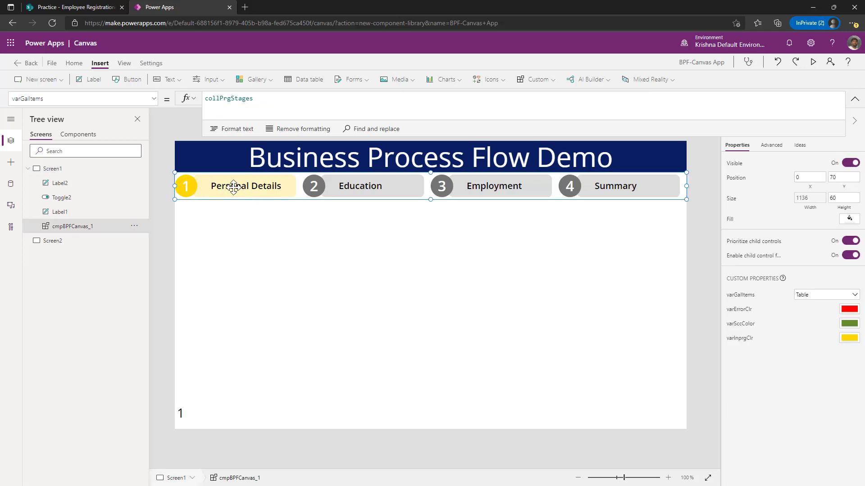
left_click(269, 294)
left_click_drag(320, 341, 198, 344)
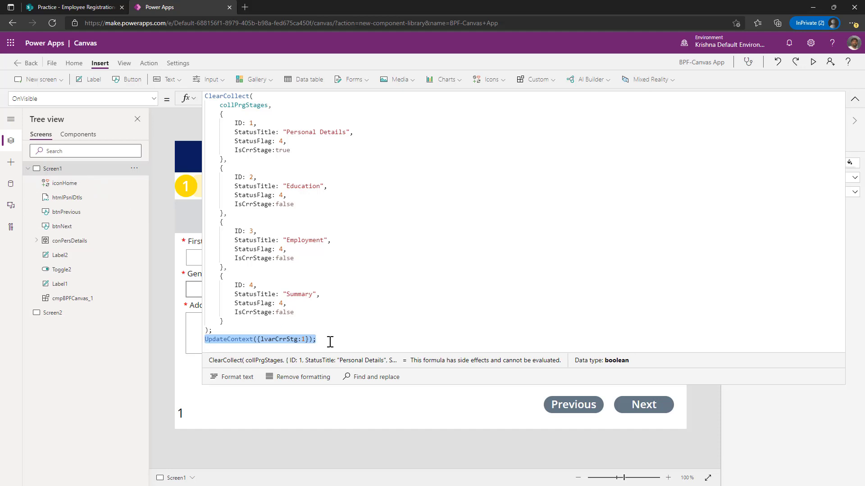
double_click(277, 340)
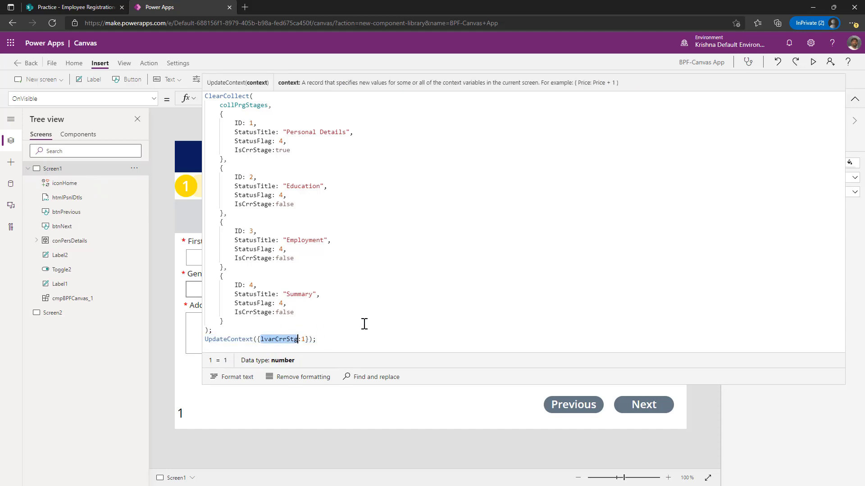
left_click_drag(322, 341, 203, 341)
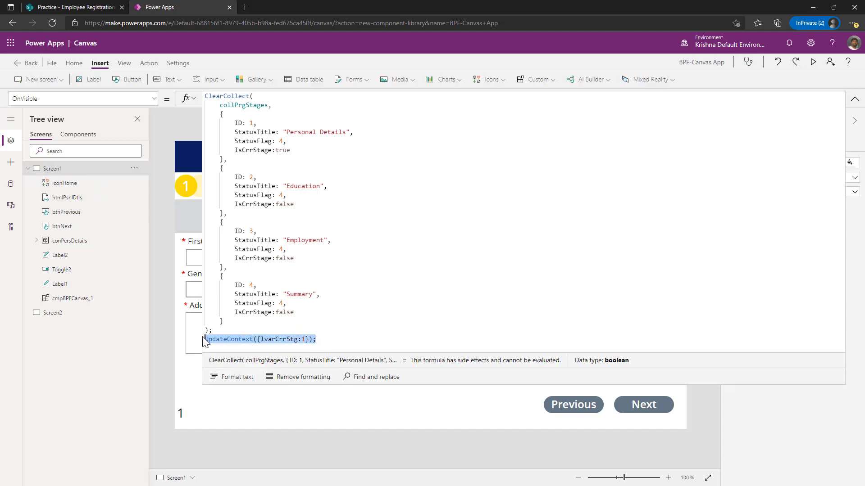
left_click(854, 99)
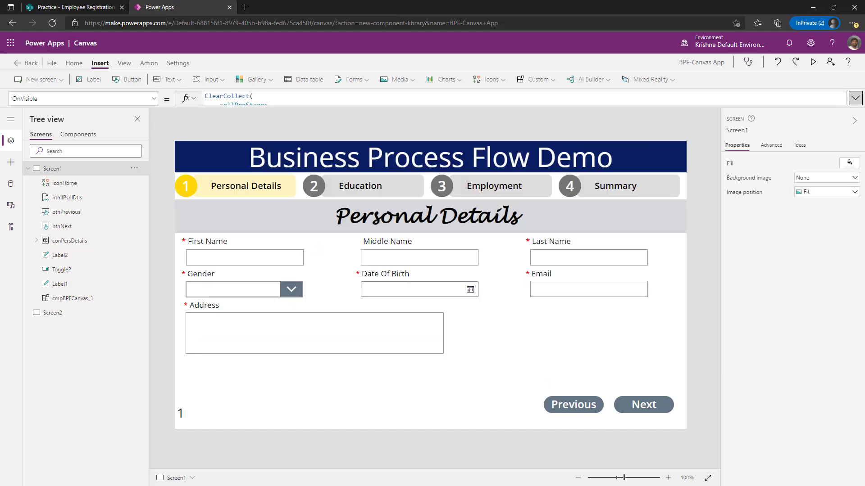
Inspect the cmpBPFCanvas_1 component and the conPersDetails container beneath it on Screen1
left_click(225, 188)
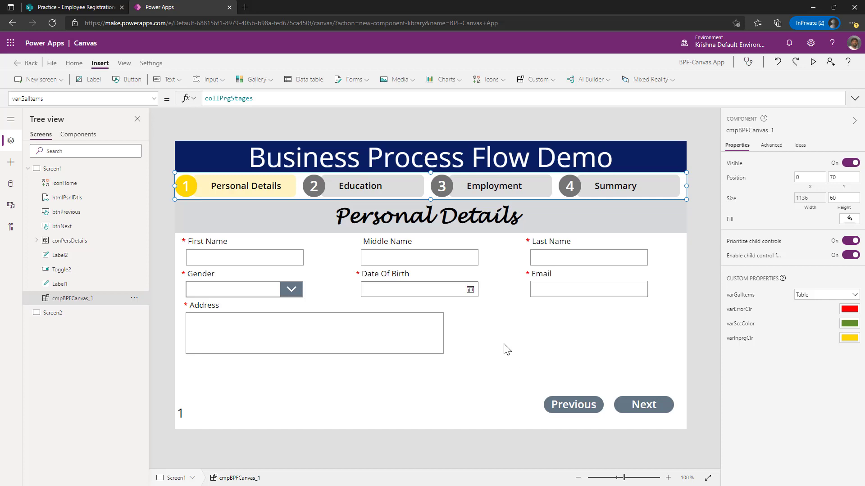
left_click(458, 382)
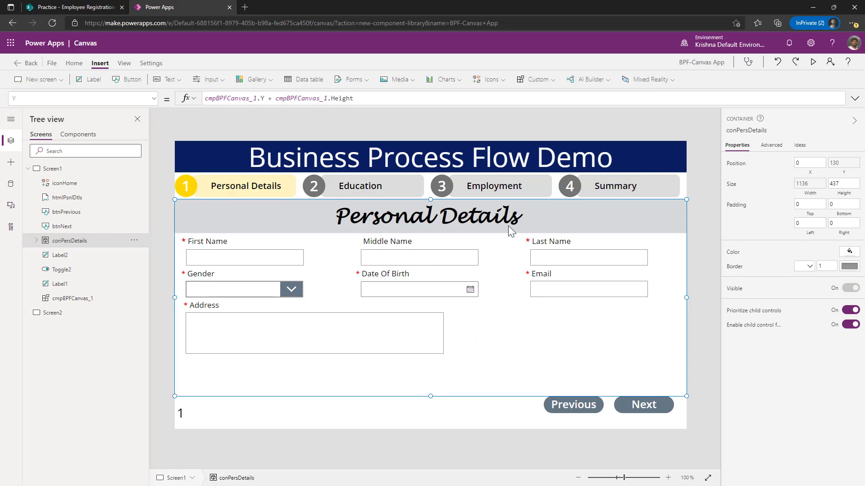
left_click(714, 233)
Examine how the HtmlText formula of htmlPsnlDtls uses lvarCrrStg to choose the heading for each stage, and collapse the formula
left_click(542, 220)
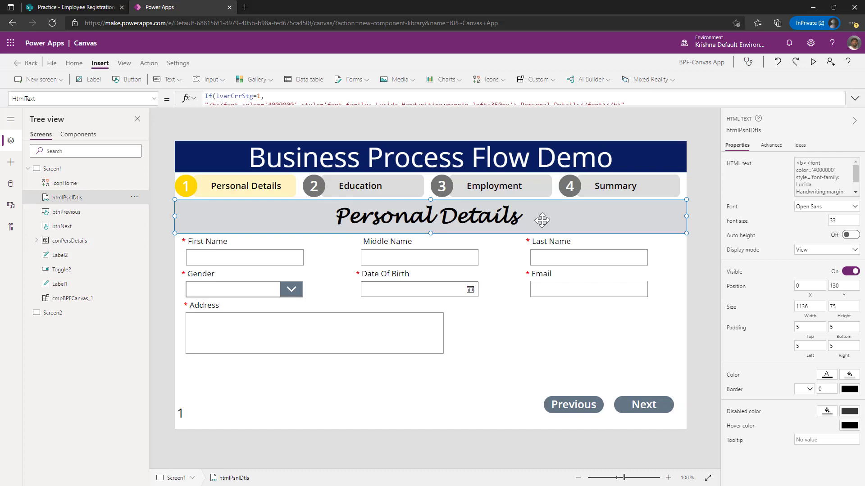
left_click_drag(515, 103, 507, 214)
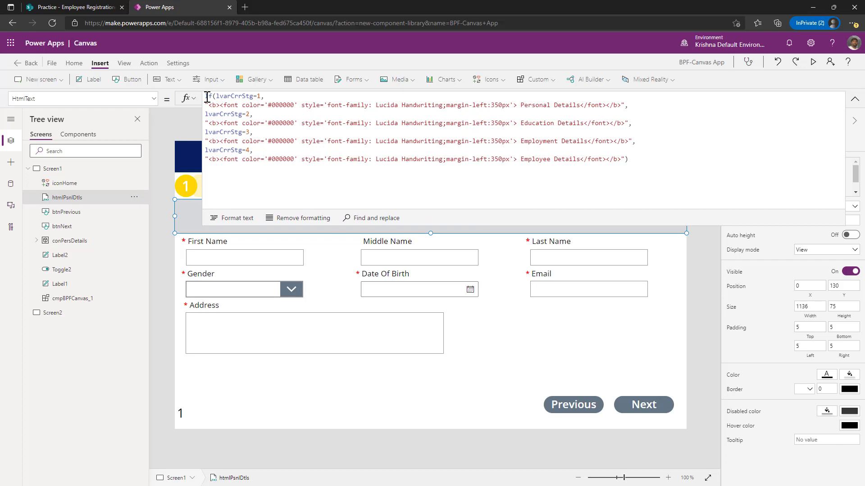
left_click_drag(207, 97, 263, 97)
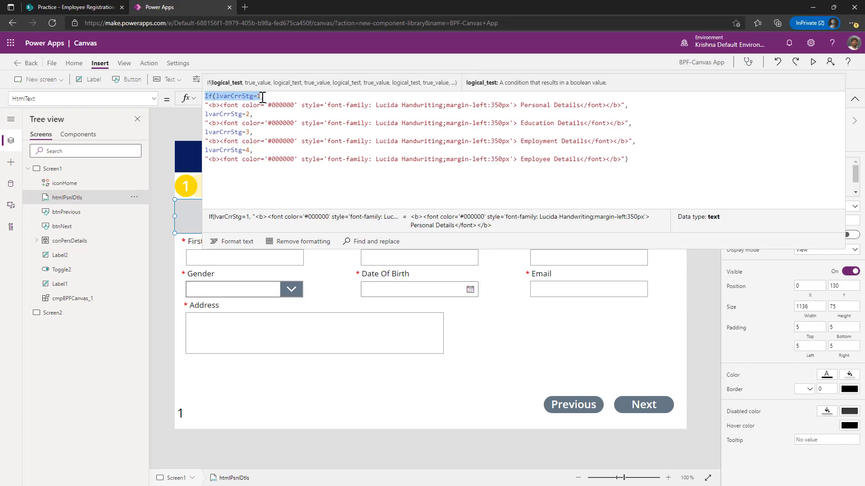
left_click_drag(521, 104, 581, 104)
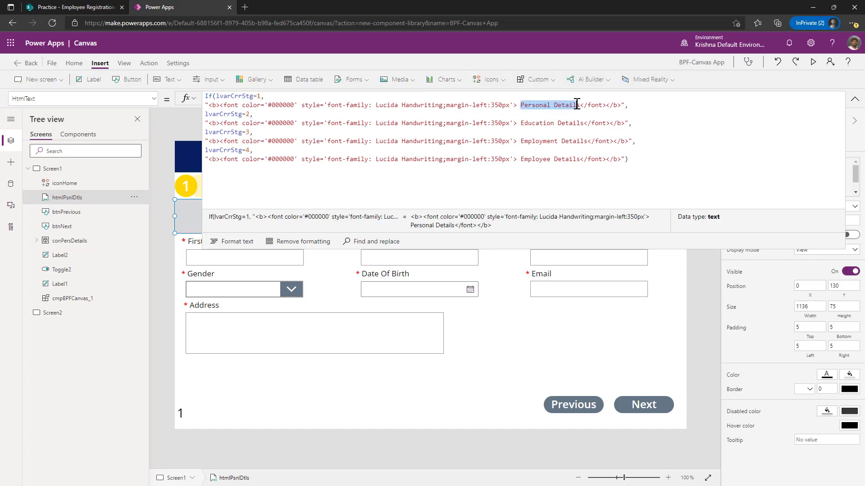
left_click(254, 114)
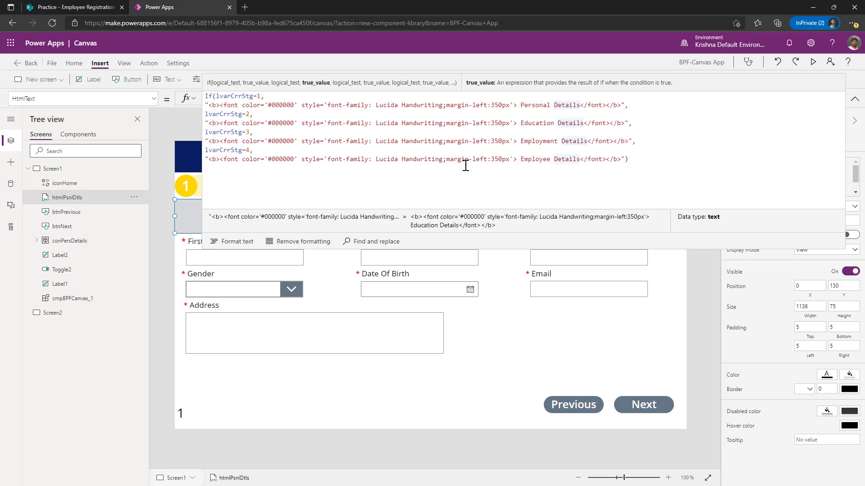
left_click(854, 99)
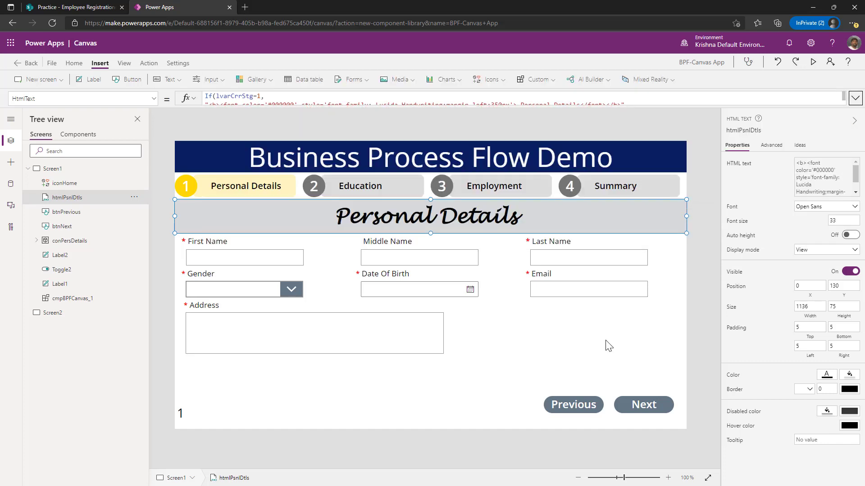
Check the conPersDetails container, and open the expanded OnSelect formula of the Next button
left_click(693, 256)
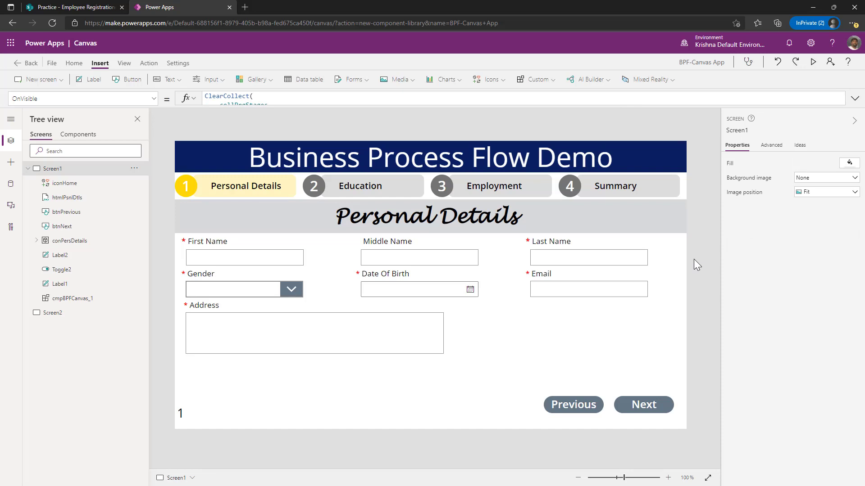
left_click(54, 243)
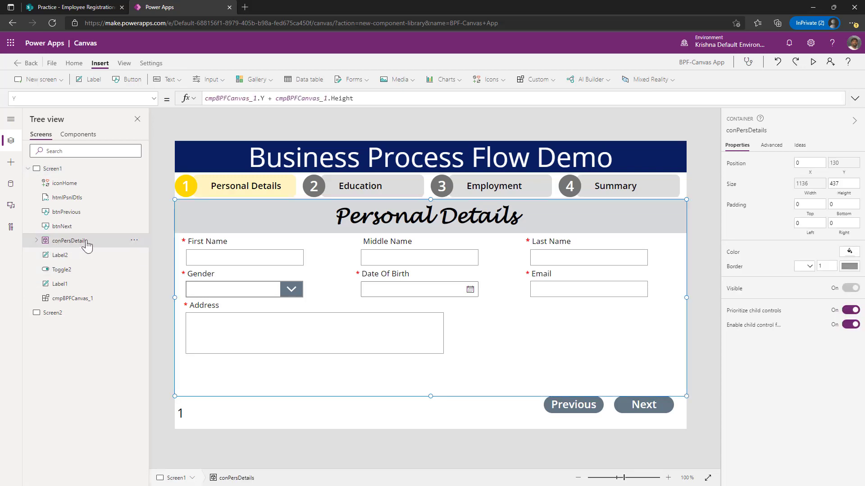
left_click(633, 404)
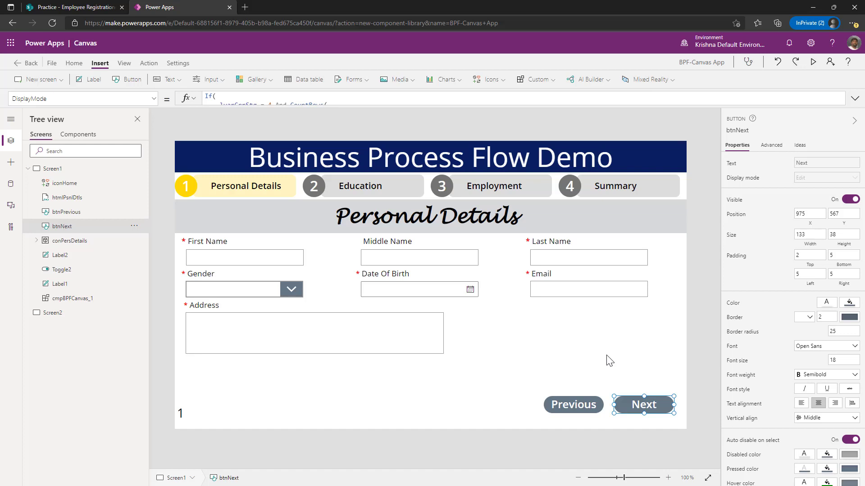
left_click(643, 411)
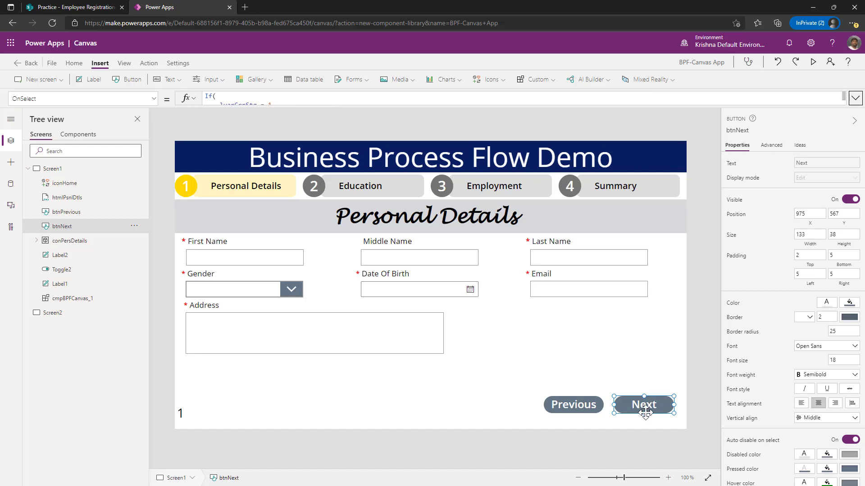
left_click(855, 97)
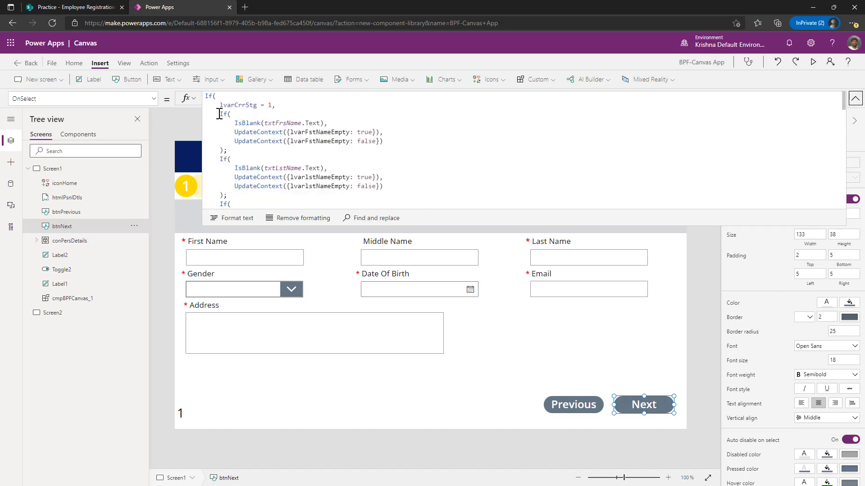
Examine the blank check on txtFrsName and its lvarFstNameEmpty variable in btnNext's OnSelect formula
left_click_drag(220, 114, 258, 153)
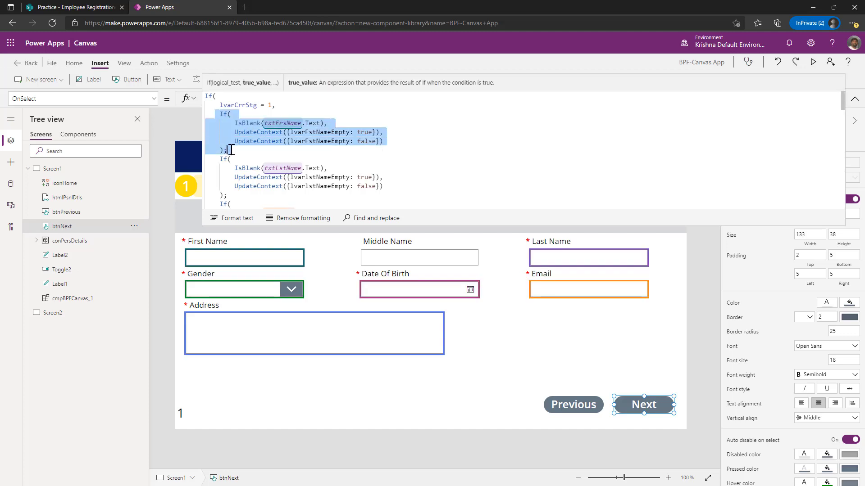
left_click(258, 153)
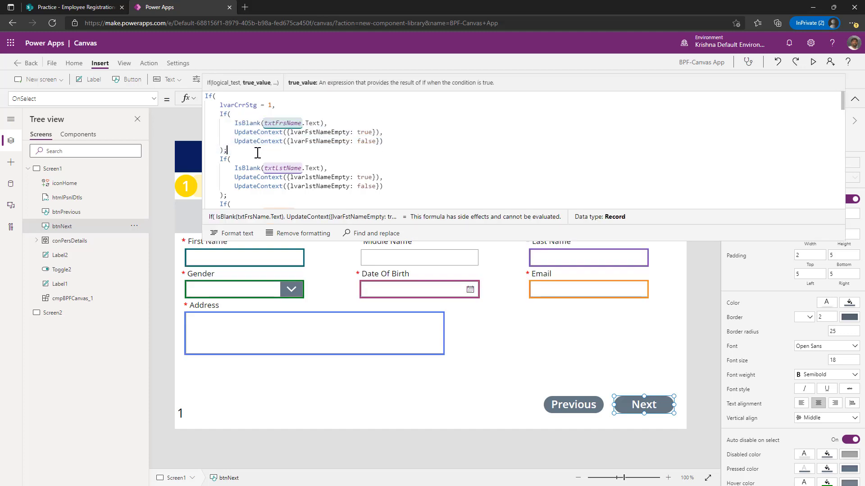
left_click(272, 126)
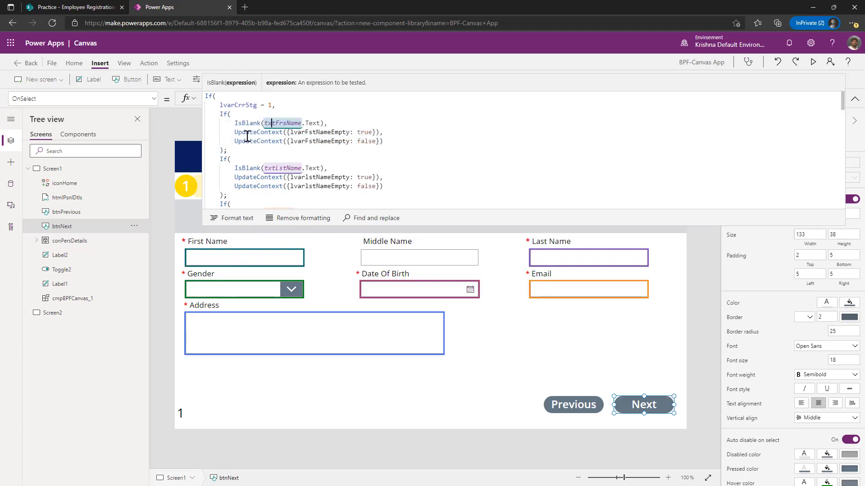
left_click_drag(235, 133, 380, 132)
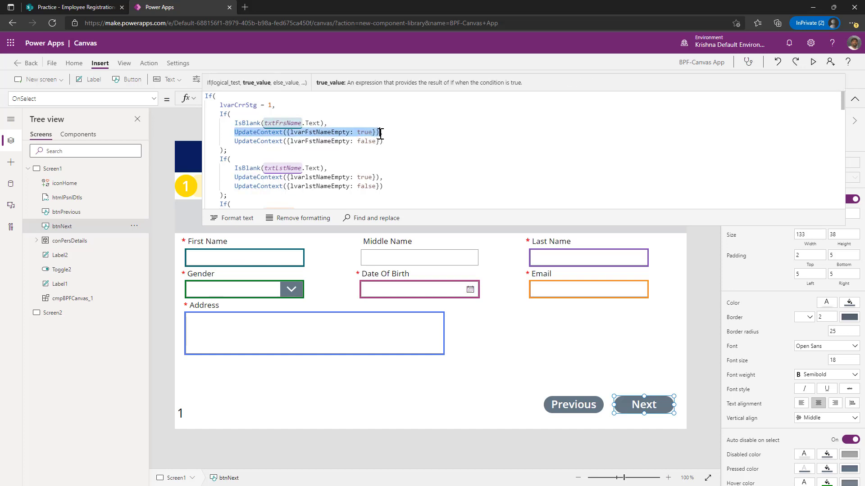
double_click(317, 133)
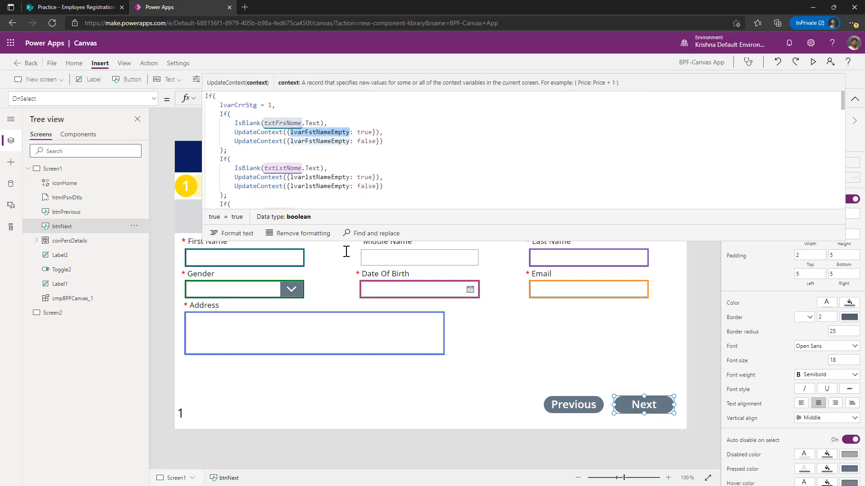
Enlarge the formula area and review the blank checks for the remaining required fields in btnNext's OnSelect formula
left_click_drag(373, 241, 380, 414)
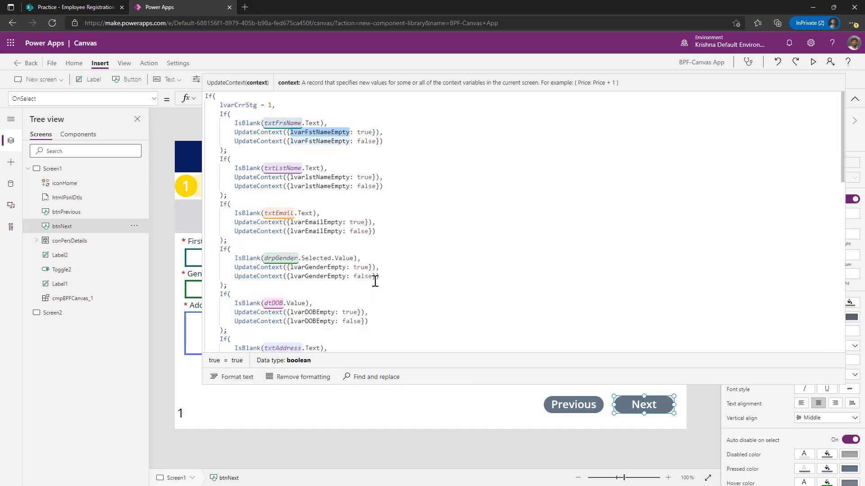
scroll(376, 281, "down", 3)
scroll(375, 281, "down", 2)
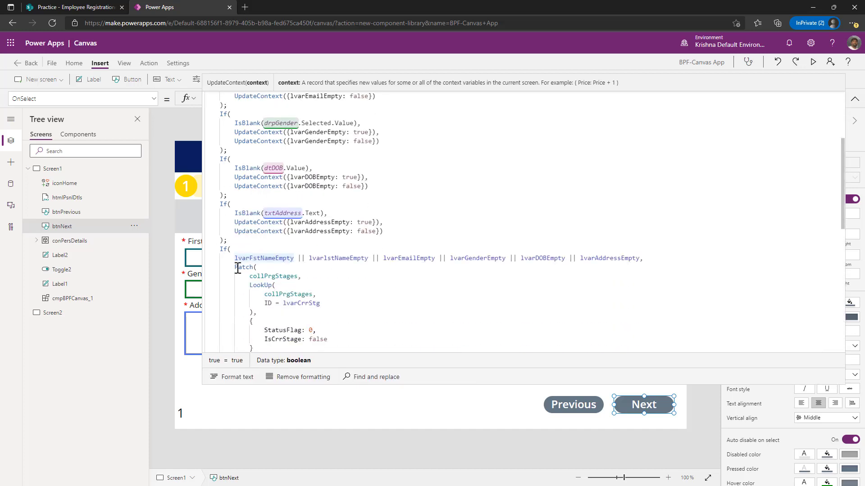
scroll(238, 269, "down", 2)
left_click(230, 205)
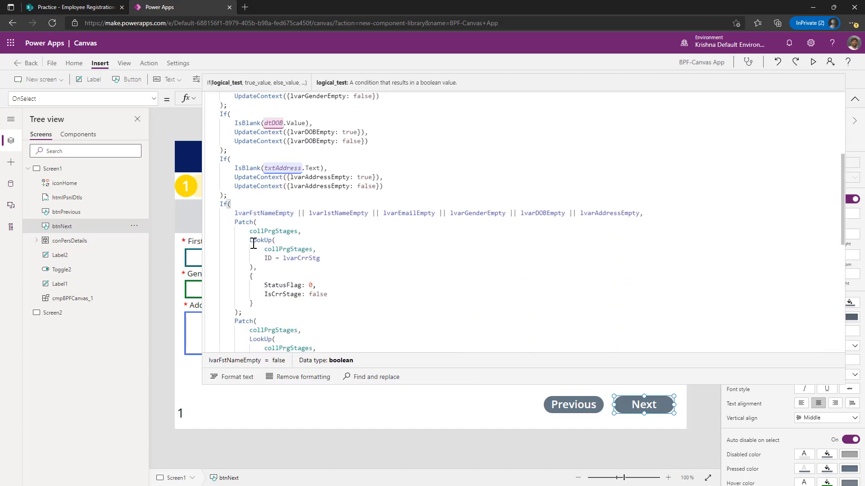
scroll(261, 263, "up", 8)
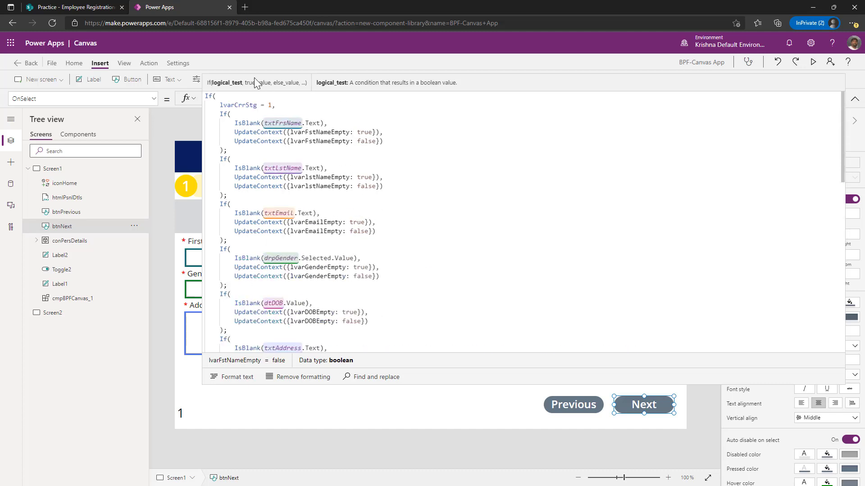
Examine the lvarCrrStg = 1 condition and the combined test of all the empty-field variables in btnNext's OnSelect formula
left_click_drag(221, 104, 272, 105)
scroll(437, 264, "down", 9)
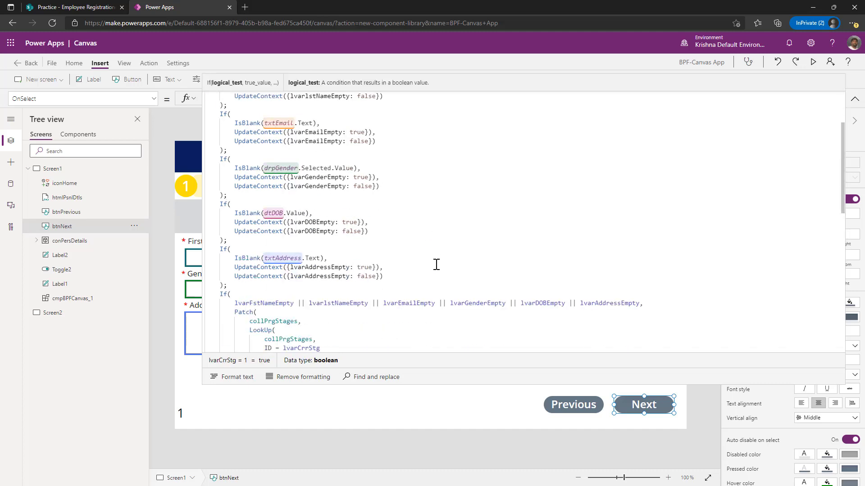
left_click_drag(234, 191, 639, 191)
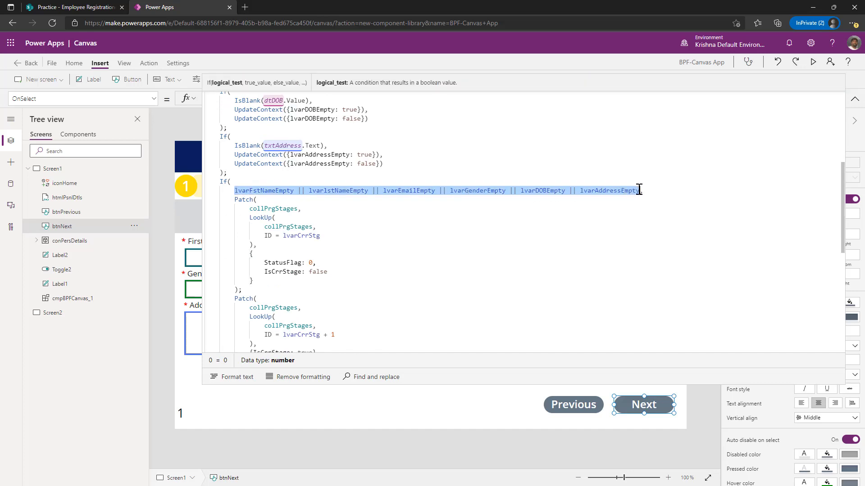
left_click(433, 264)
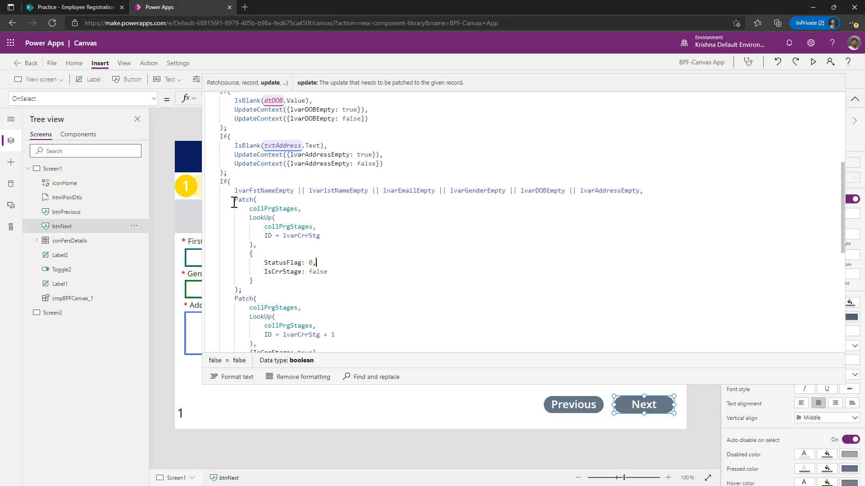
Examine the Patch that sets StatusFlag to 0 in btnNext's OnSelect formula and preview the collPrgStages records
left_click_drag(233, 199, 248, 289)
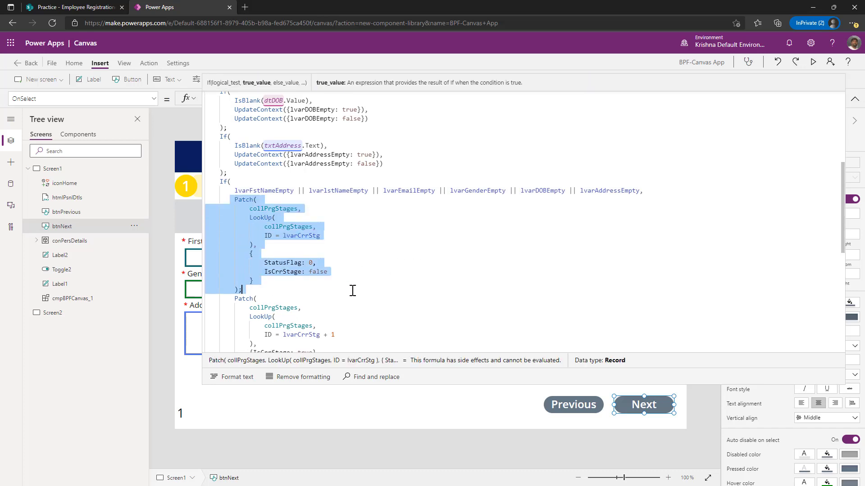
double_click(291, 263)
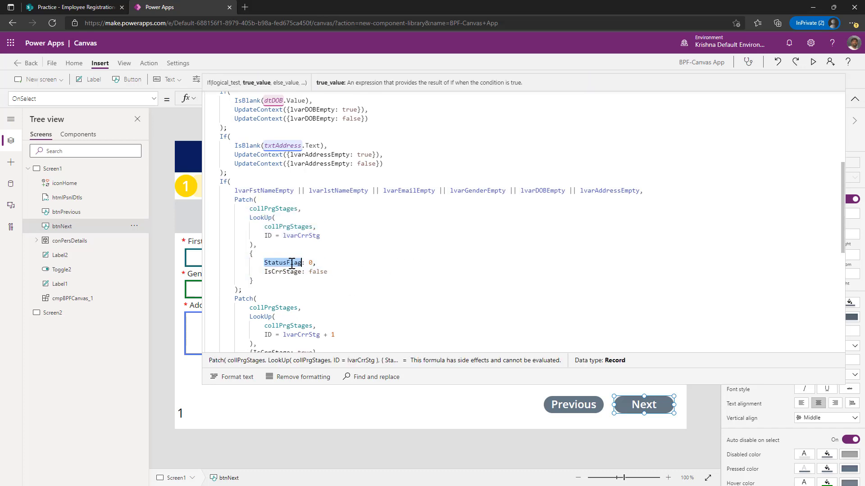
double_click(268, 210)
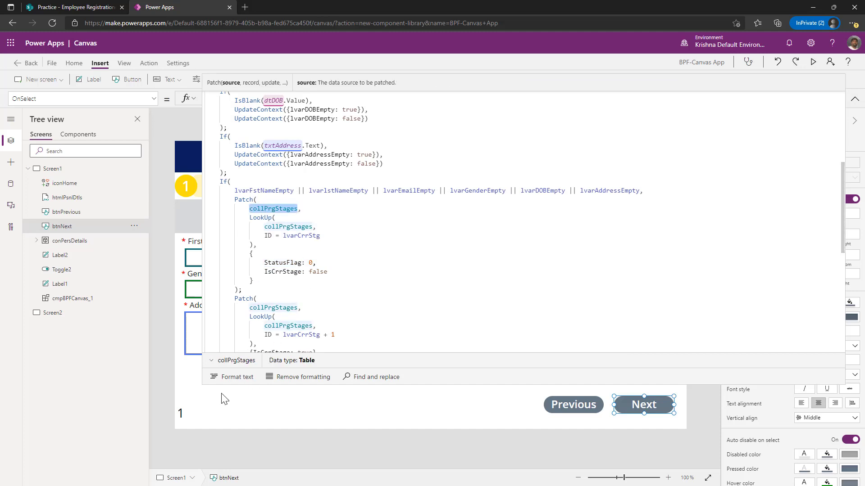
left_click(234, 361)
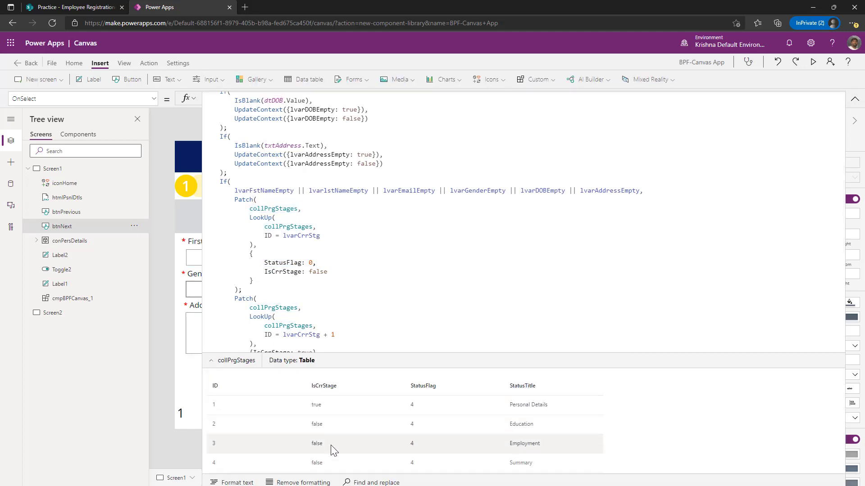
left_click(211, 361)
Check the collPrgStages definition in Screen1's OnVisible formula and read the status flag comments in cmpBPFCanvas's varGalItems table
left_click(52, 168)
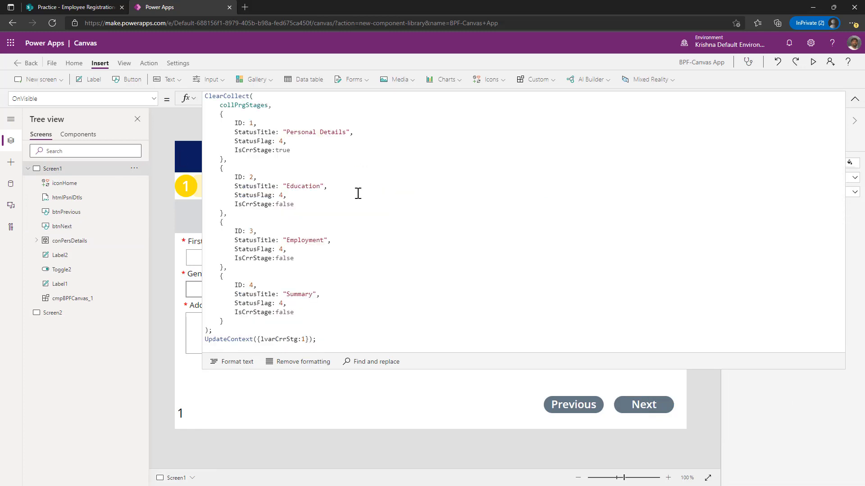
left_click(364, 225)
left_click(74, 135)
left_click(79, 179)
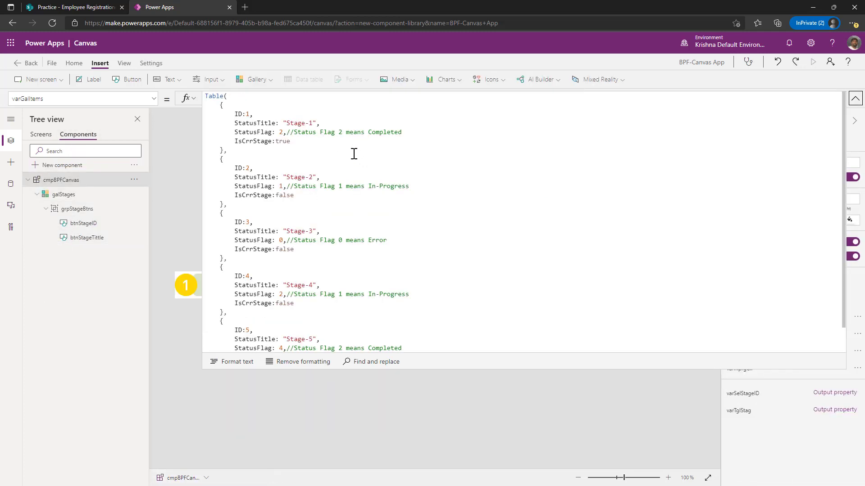
left_click_drag(289, 240, 388, 240)
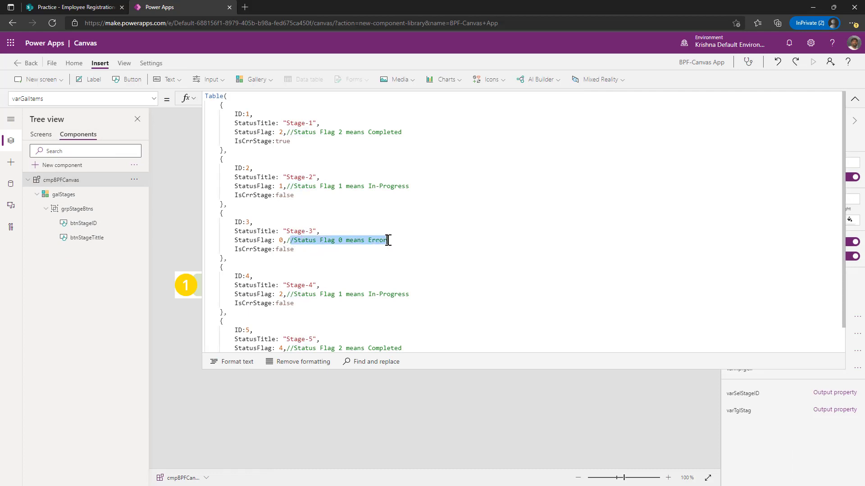
left_click_drag(293, 187, 408, 187)
left_click_drag(286, 132, 404, 131)
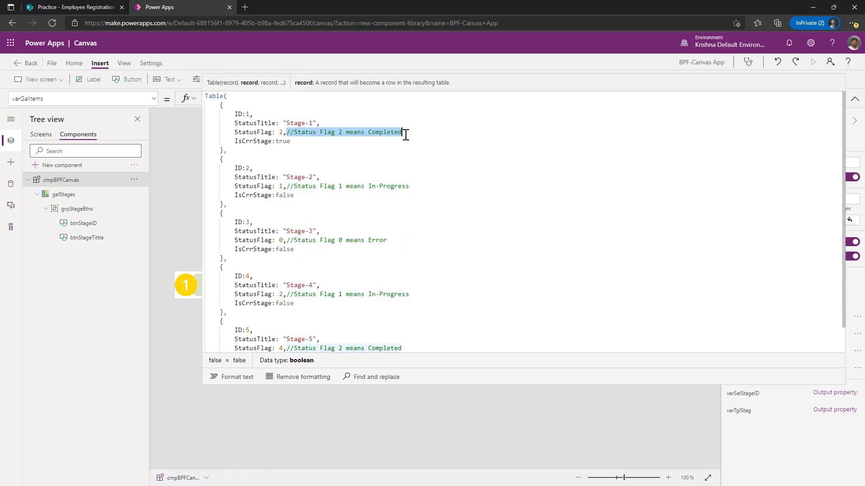
left_click(354, 347)
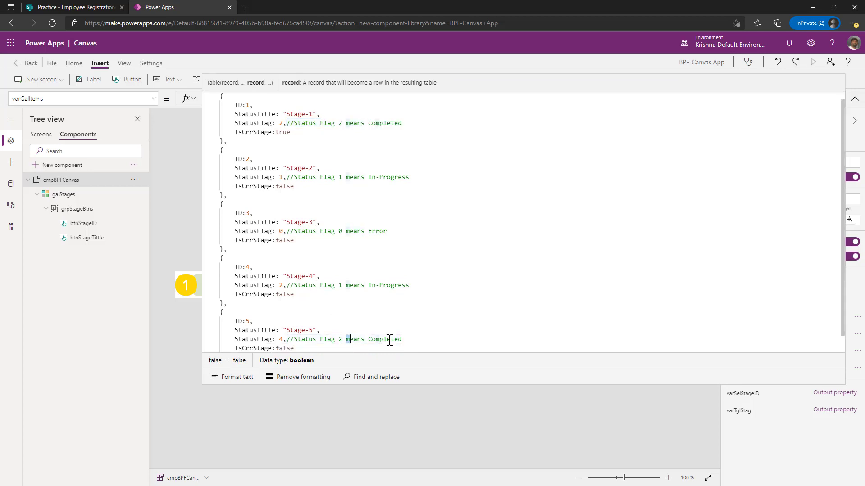
left_click_drag(346, 340, 406, 340)
Return to btnNext's OnSelect formula and compare the collPrgStages records with the StatusFlag: 0 and IsCrrStage: false updates
left_click(40, 135)
left_click(350, 296)
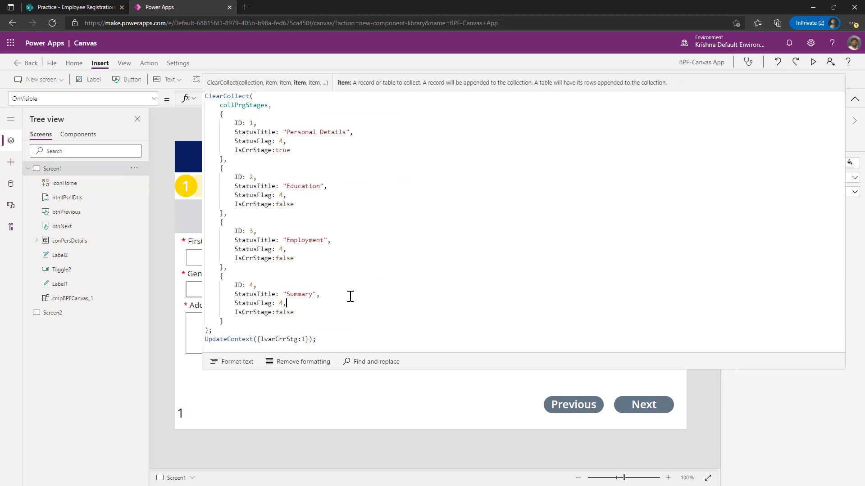
left_click(645, 405)
scroll(412, 262, "down", 5)
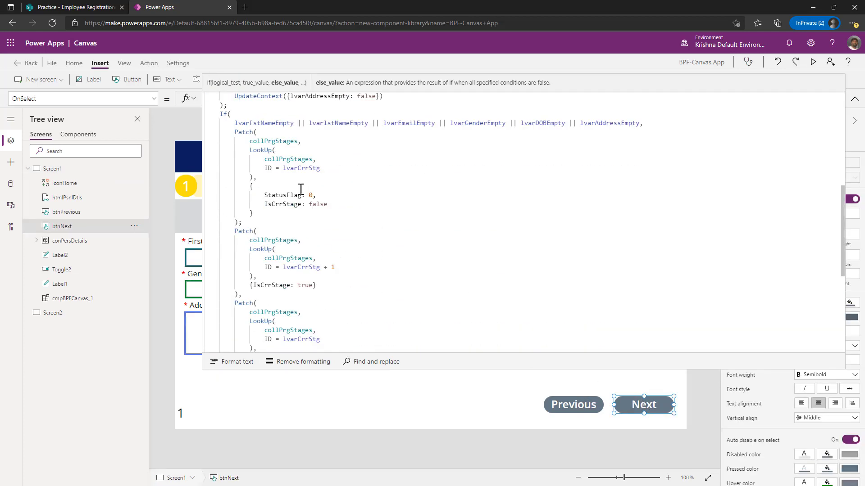
left_click(271, 141)
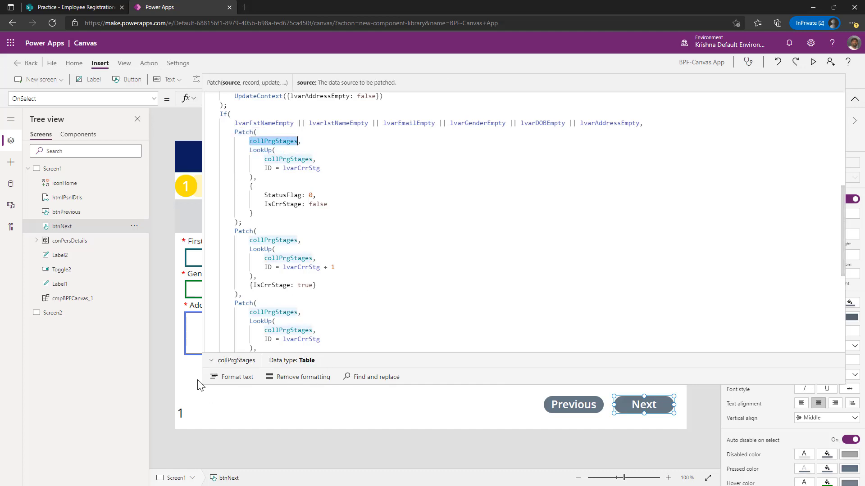
left_click(211, 361)
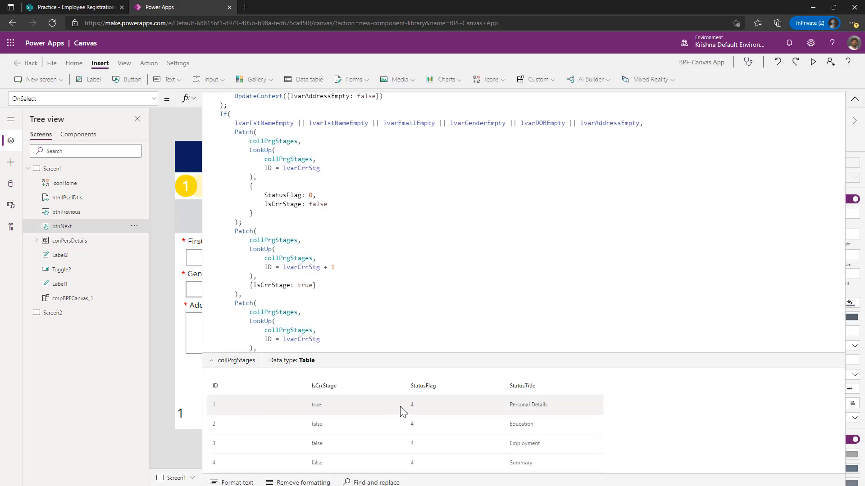
left_click(311, 195)
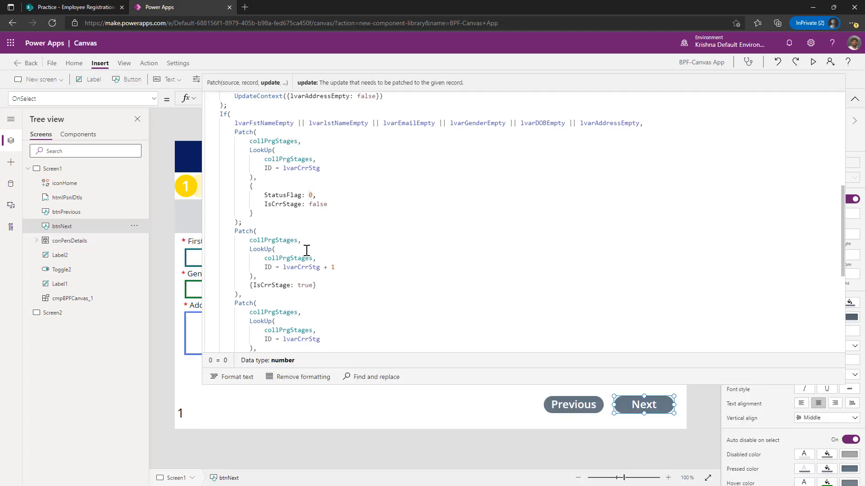
left_click_drag(265, 204, 331, 205)
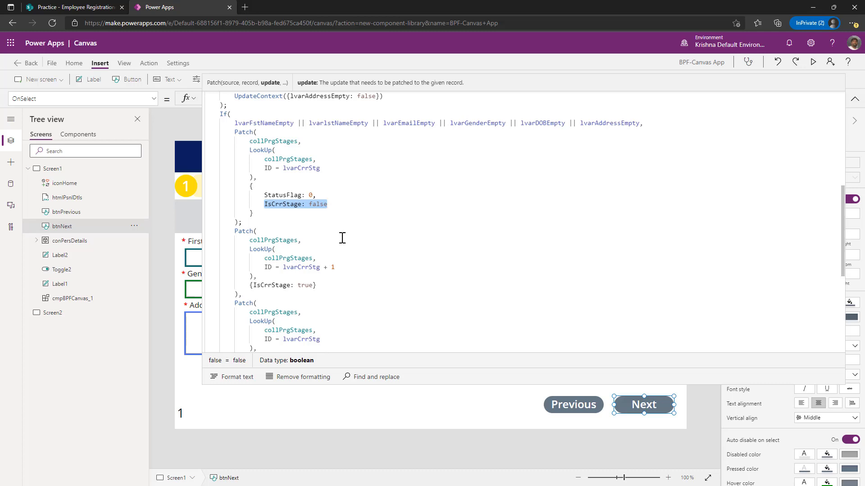
Examine the Patch for the record with ID = lvarCrrStg + 1 and the remaining Patch calls in btnNext's OnSelect formula
left_click_drag(233, 231, 248, 292)
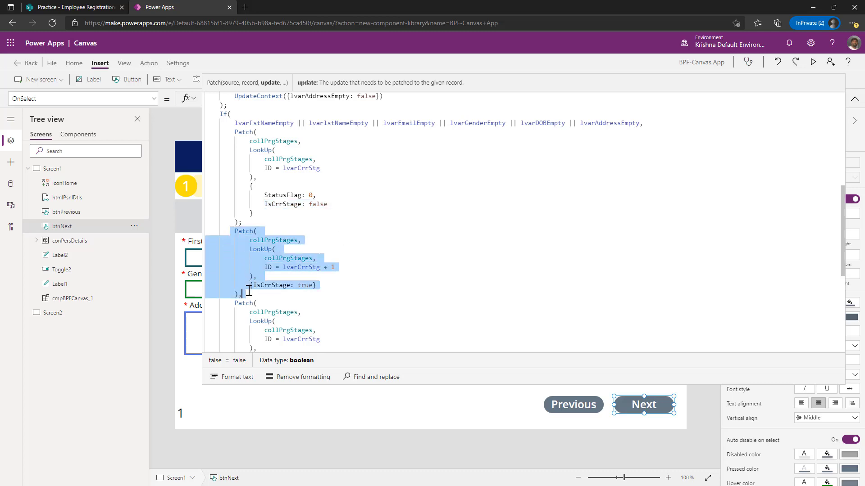
left_click_drag(284, 270, 340, 268)
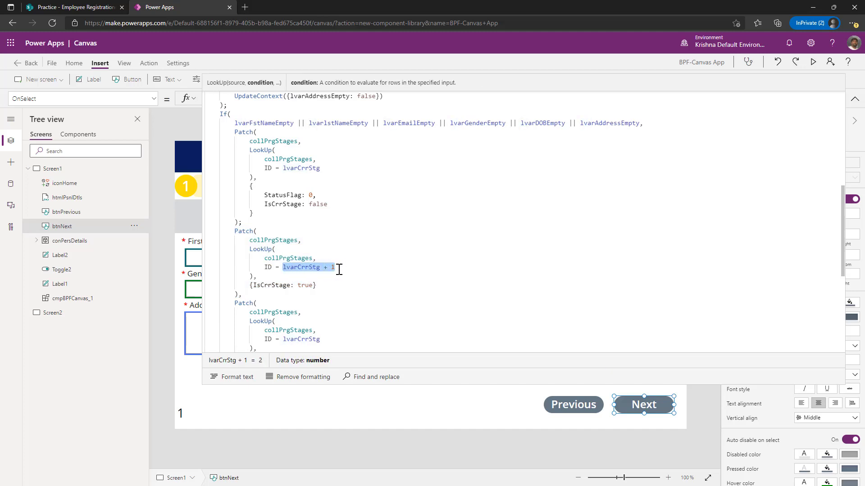
double_click(299, 269)
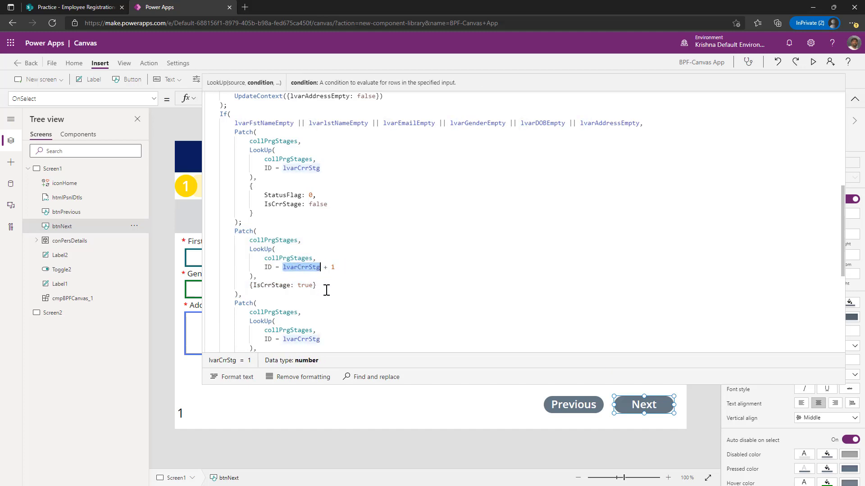
scroll(339, 280, "down", 3)
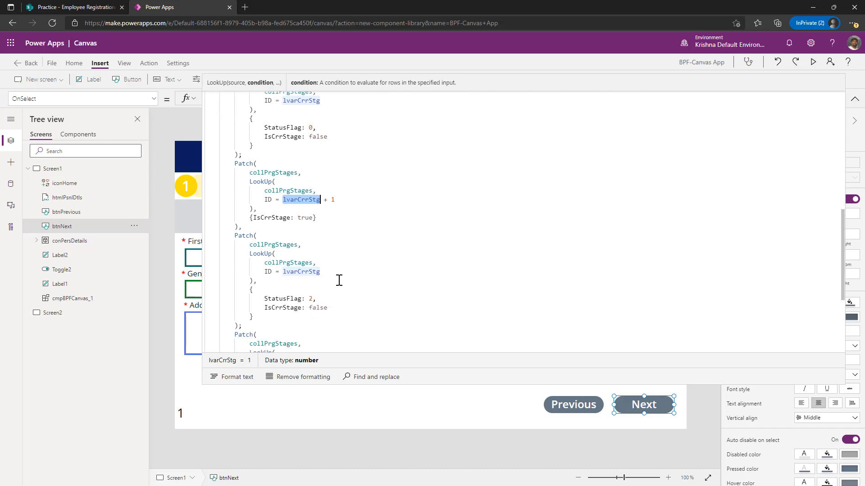
scroll(339, 280, "down", 7)
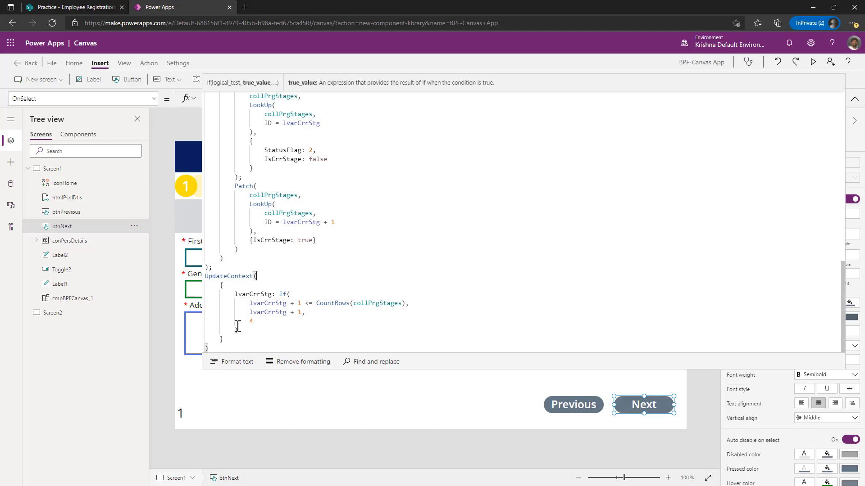
Examine the final UpdateContext that limits lvarCrrStg by CountRows(collPrgStages), and collapse the formula area
left_click_drag(208, 349, 204, 276)
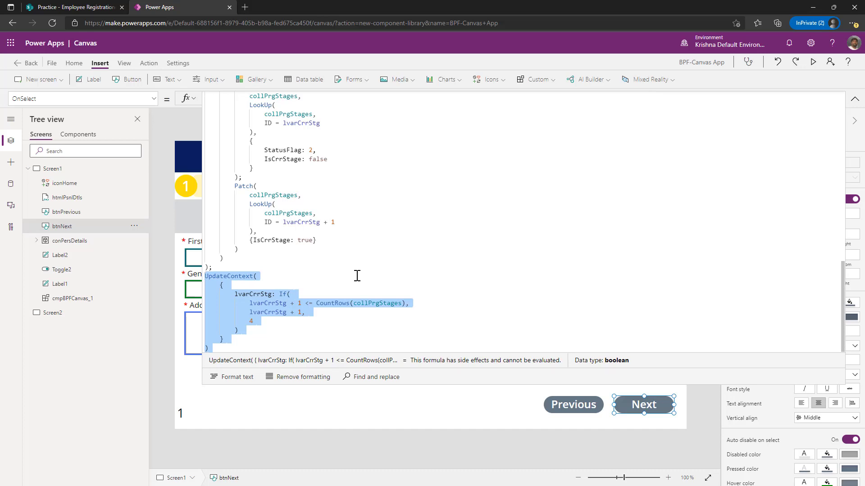
left_click(367, 304)
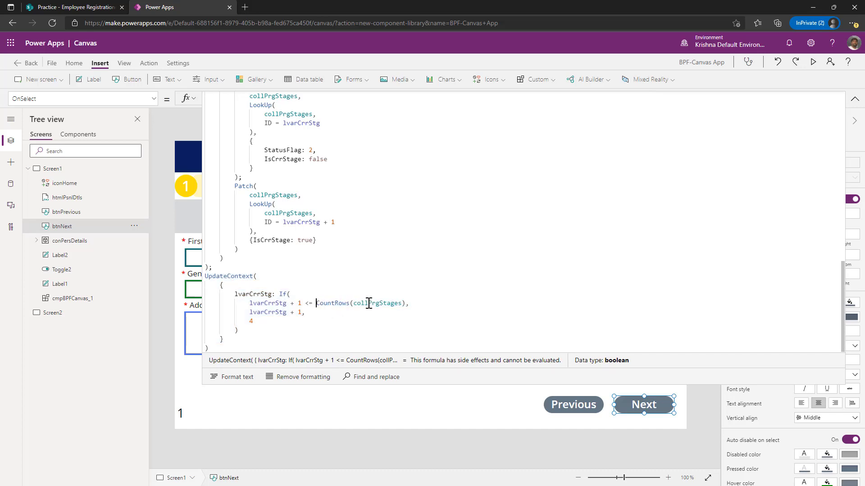
double_click(405, 303)
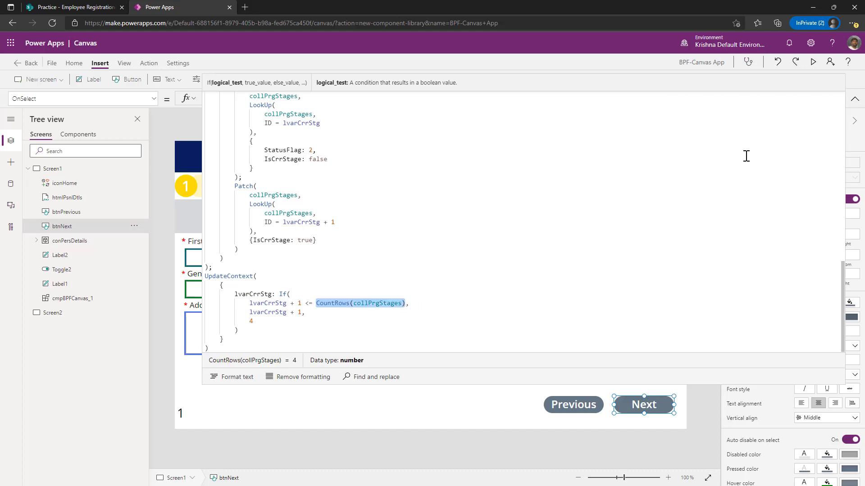
left_click(854, 100)
Preview the app, advance from Personal Details with the required fields empty, and go back to the first stage
left_click(812, 63)
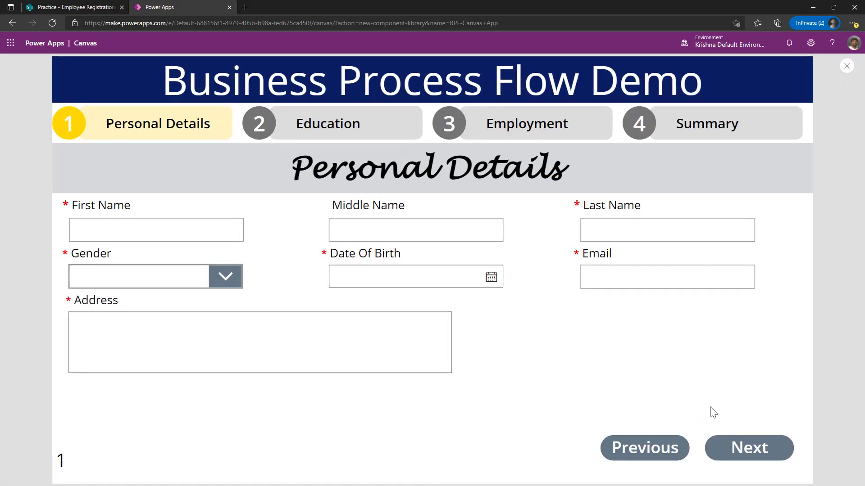
left_click(735, 457)
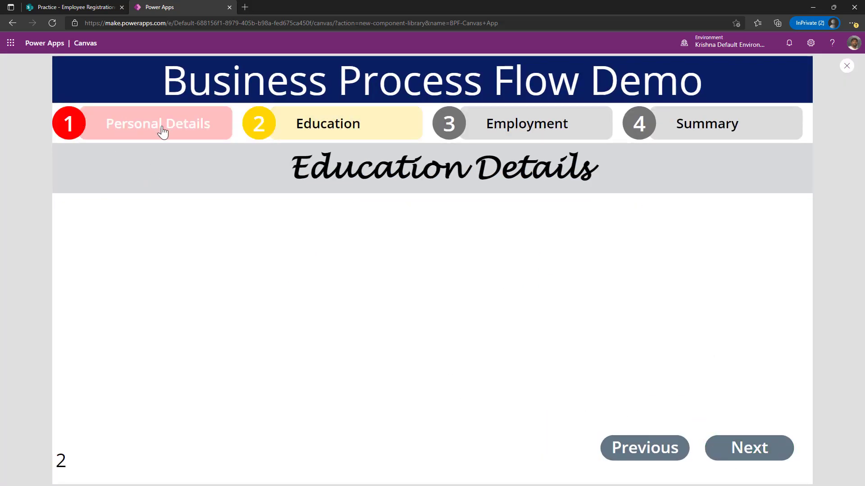
left_click(652, 452)
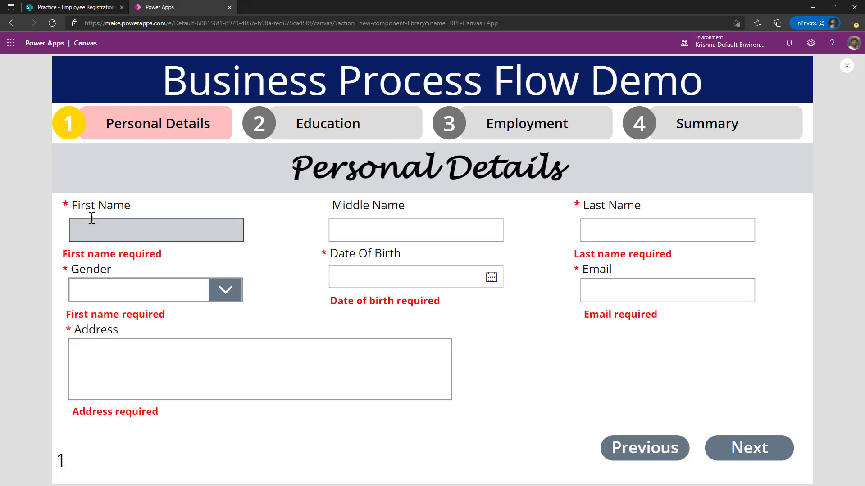
Fill the name and email fields with sss, the address with sssss, gender Male and a date of birth, and advance to the next stage
left_click(226, 224)
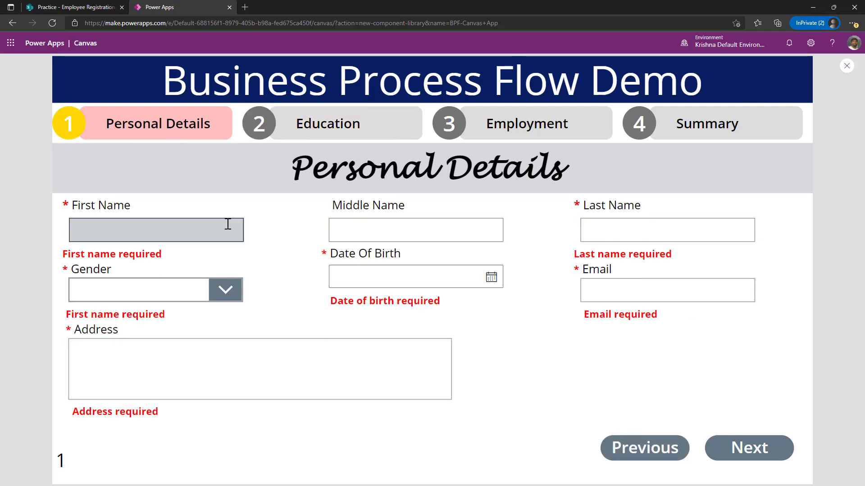
type("sss")
left_click(608, 224)
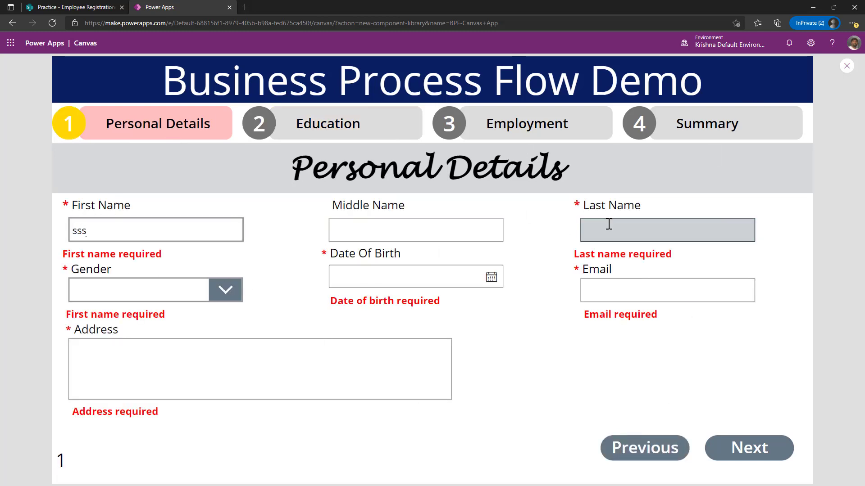
type("sss")
left_click(615, 292)
type("ss")
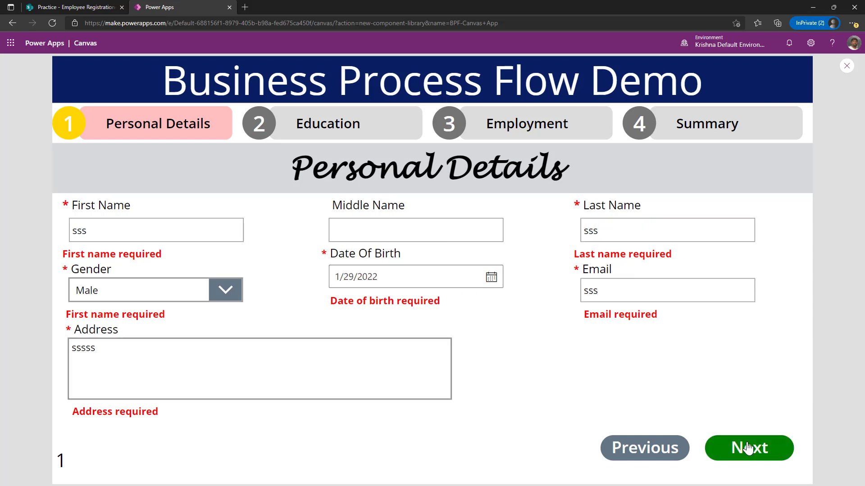
left_click(743, 448)
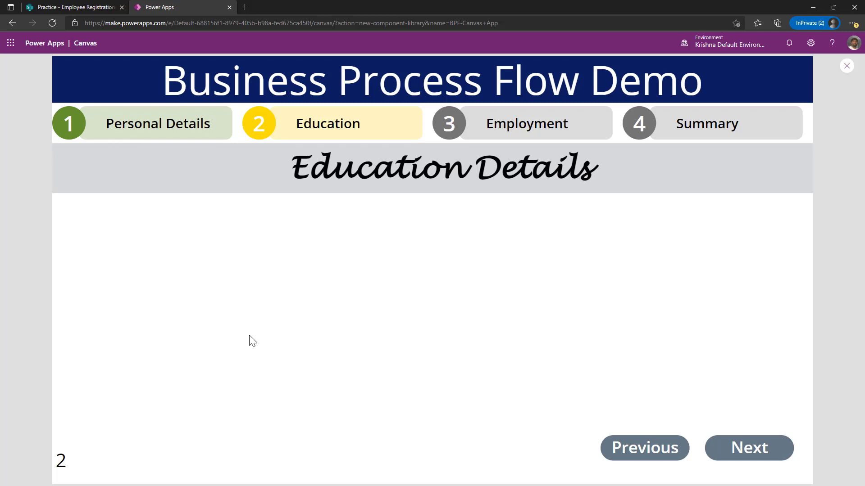
key("Escape")
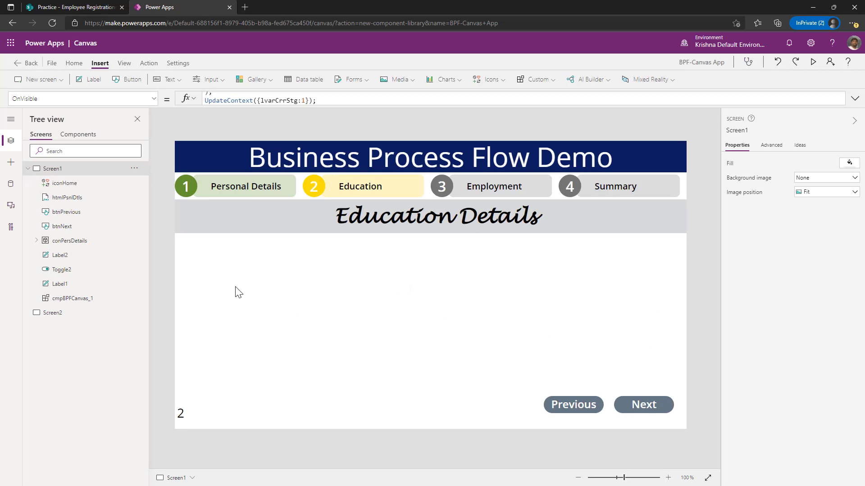
Switch to the Business Process Flow Component app and select conPersDetails, conSummary, conEmployee and conEducation together to review the stage containers on scrSubmit
left_click_drag(68, 85, 243, 4)
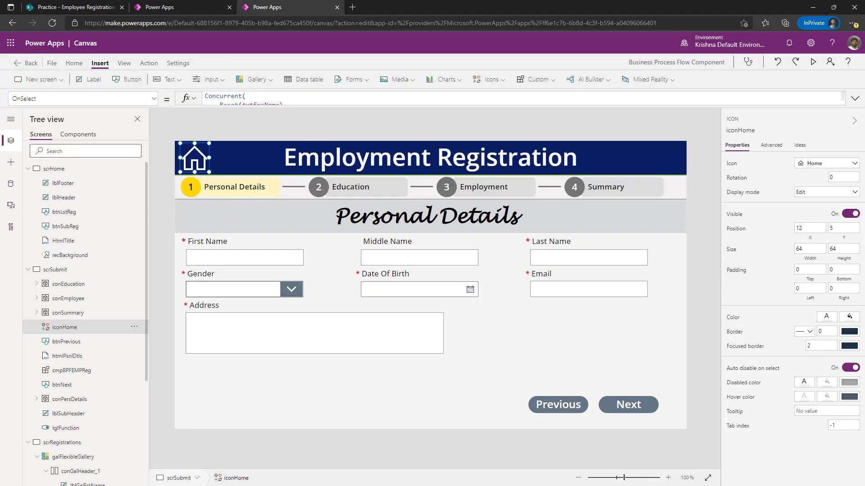
left_click(499, 328)
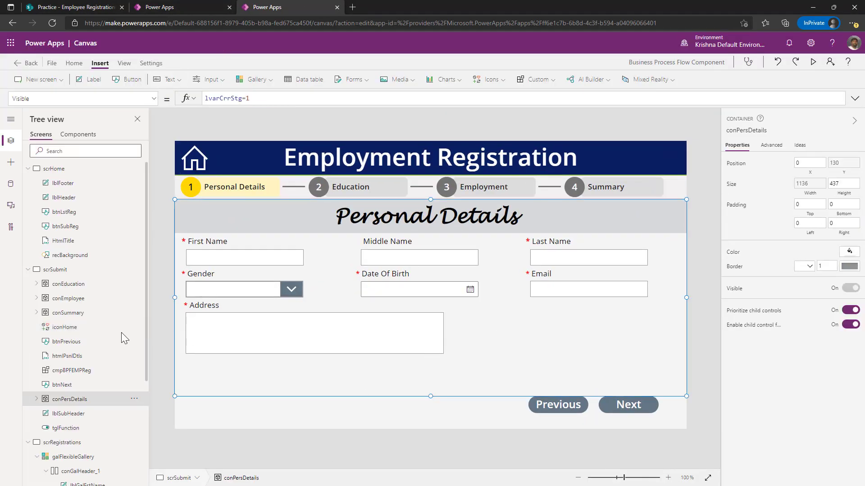
left_click(70, 313, "ctrl")
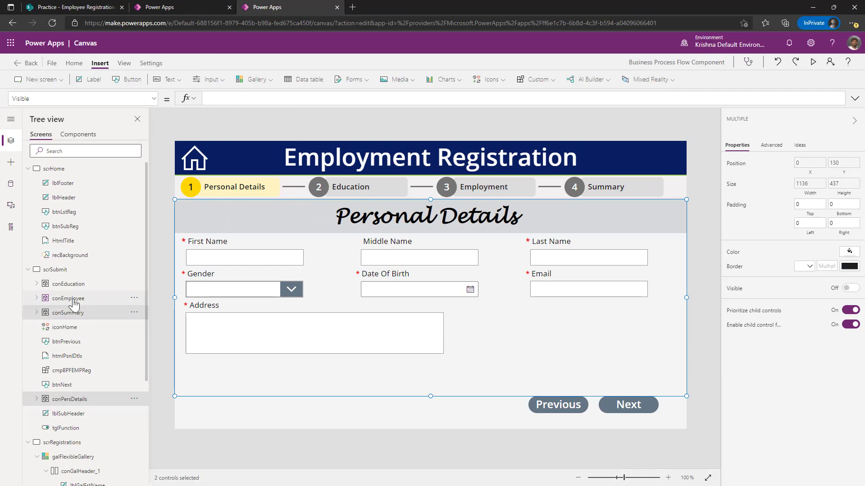
left_click(70, 298, "ctrl")
left_click(70, 283, "ctrl")
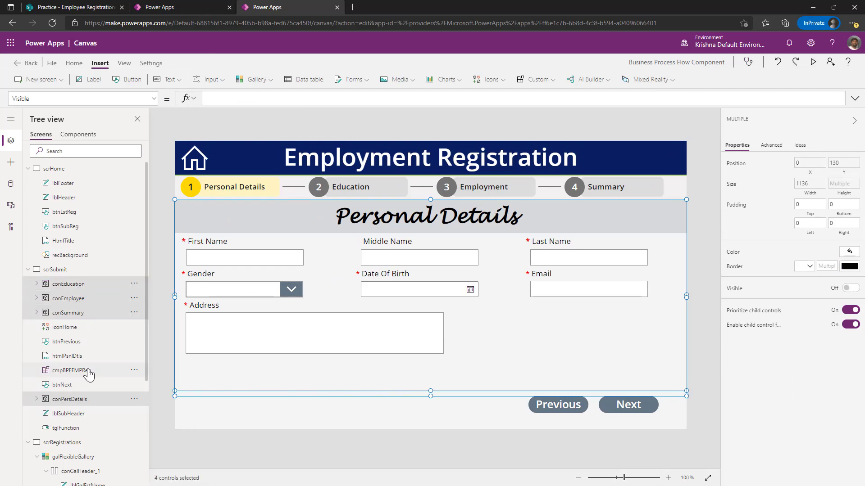
Examine btnNext's OnSelect formula in an enlarged formula area, including the Patch to Employee Registrations, and return to the scrSubmit screen
left_click(626, 409)
left_click(853, 98)
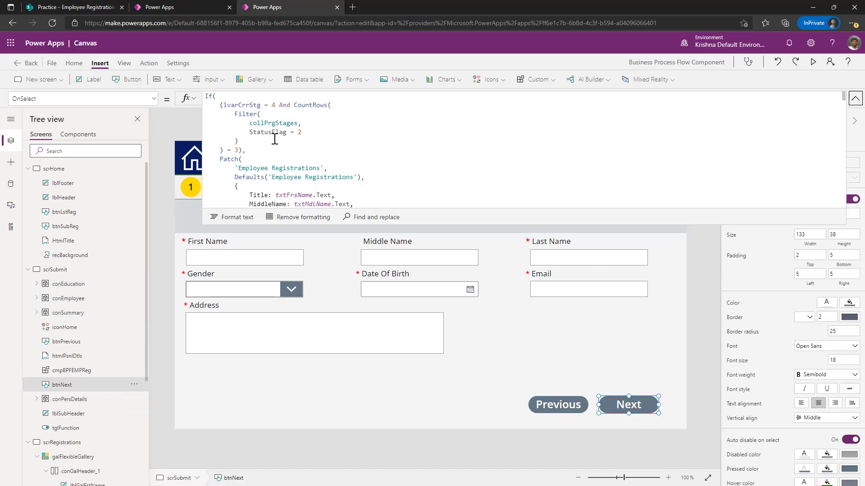
left_click_drag(353, 224, 335, 479)
left_click(417, 244)
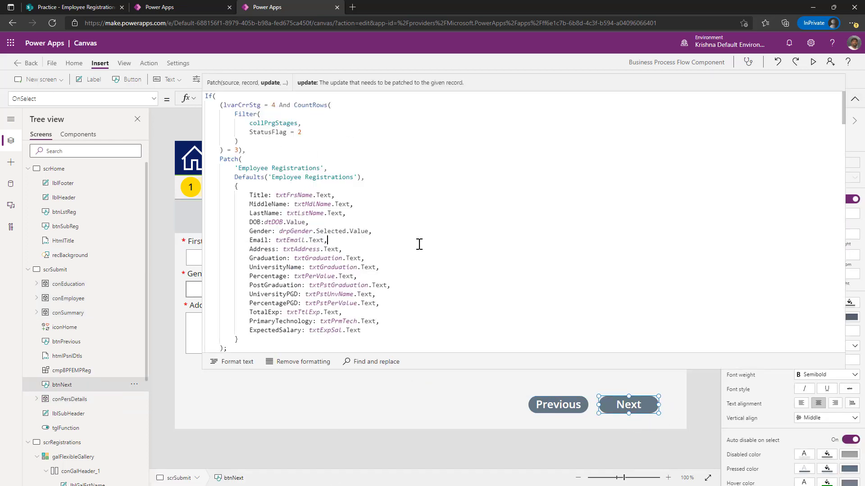
scroll(417, 244, "down", 3)
scroll(417, 244, "up", 3)
scroll(417, 244, "down", 10)
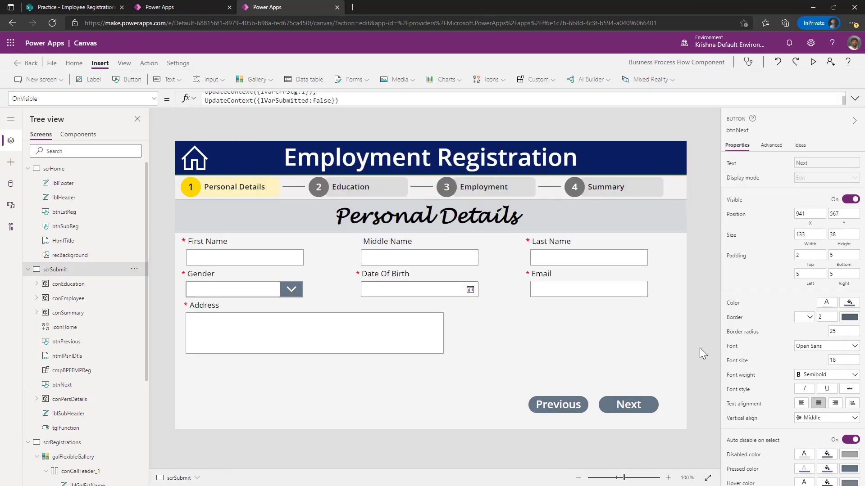
left_click(700, 348)
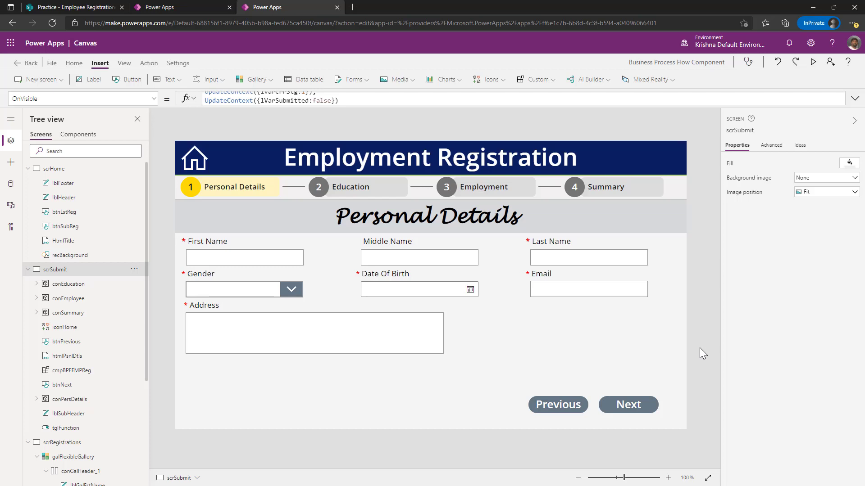
Check the save and publish status of the Business Process Flow Component app and go back to the BPF-Canvas App
left_click(53, 63)
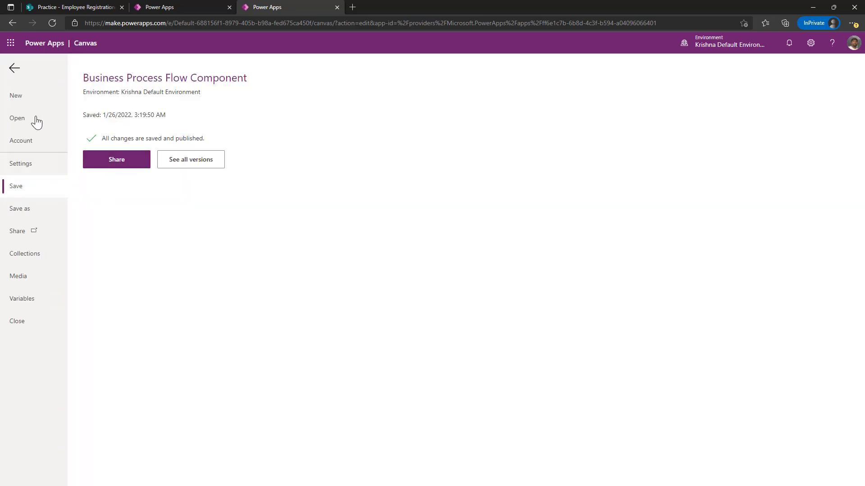
left_click(14, 68)
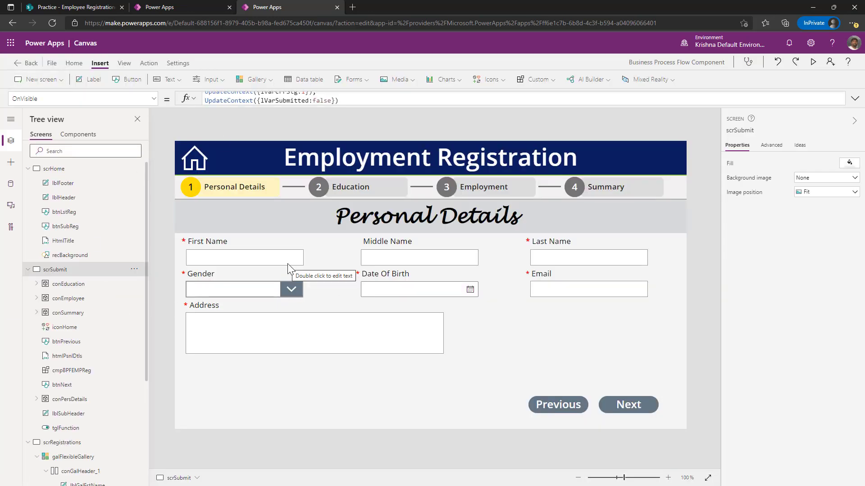
left_click(185, 10)
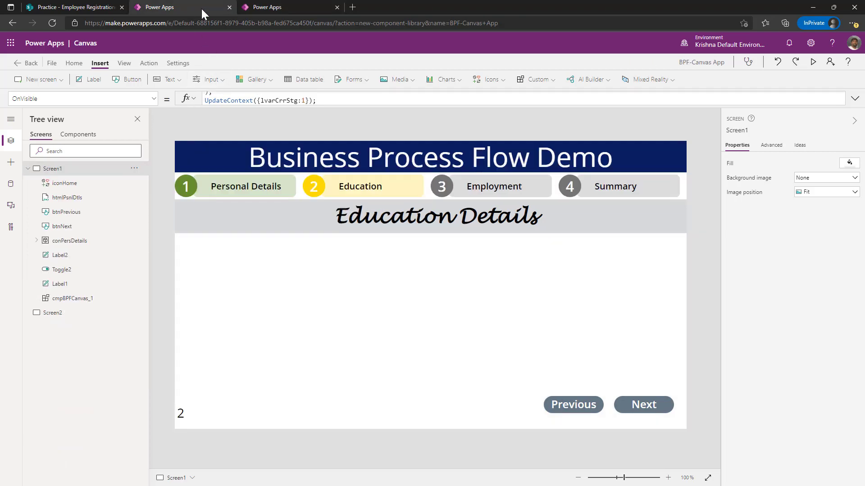
Open a new blank tablet app named sample in a separate browser tab and import cmpBPF from the Business Process Flow Component library
left_click(352, 8)
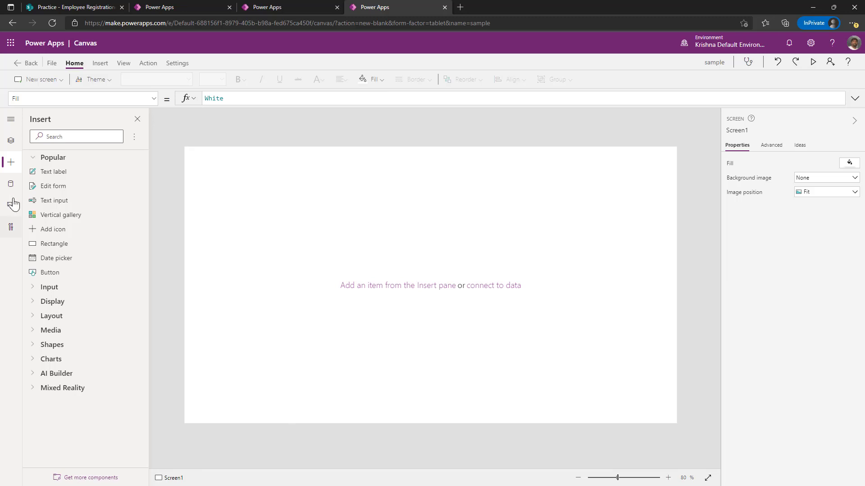
left_click(71, 478)
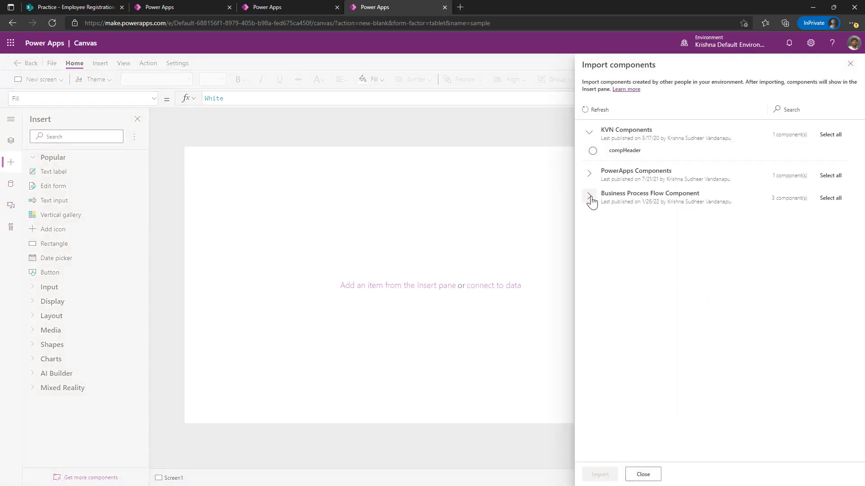
left_click(591, 199)
left_click(612, 219)
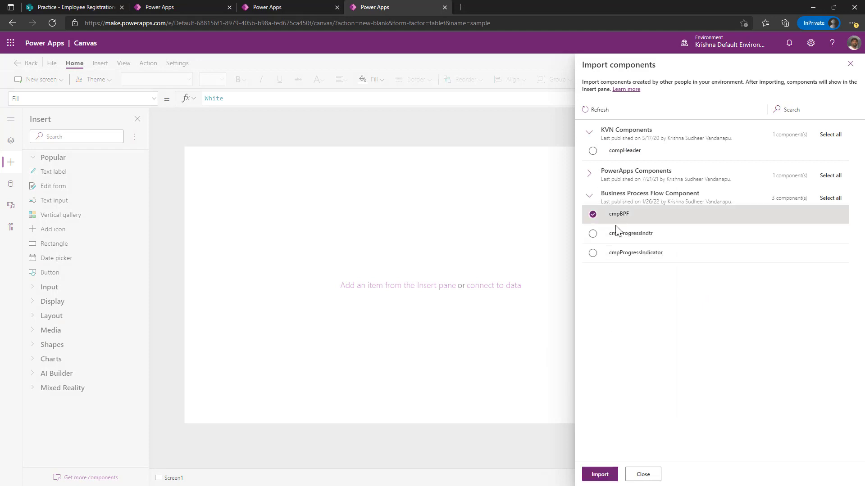
left_click(599, 474)
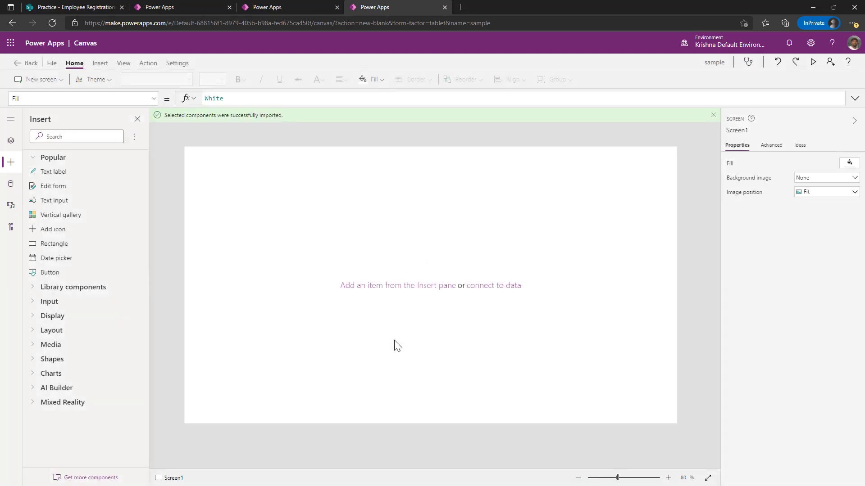
Insert the imported cmpBPF library component on Screen1 and deselect it
left_click(33, 289)
left_click(80, 299)
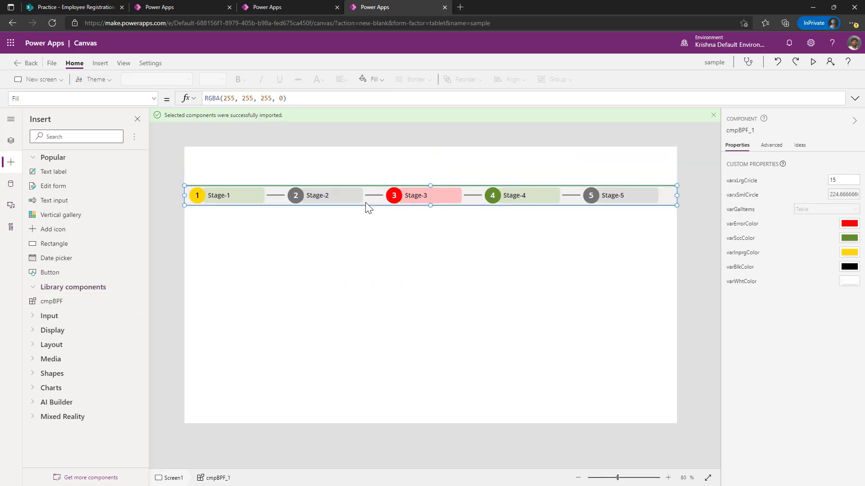
left_click(363, 265)
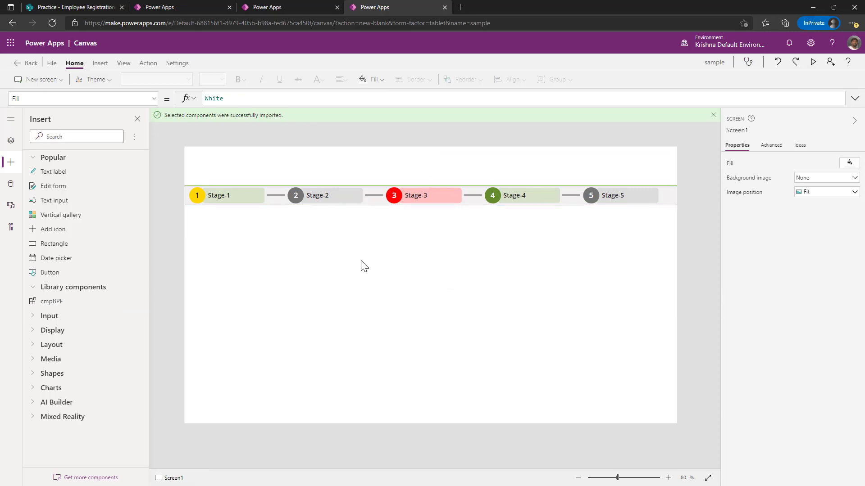